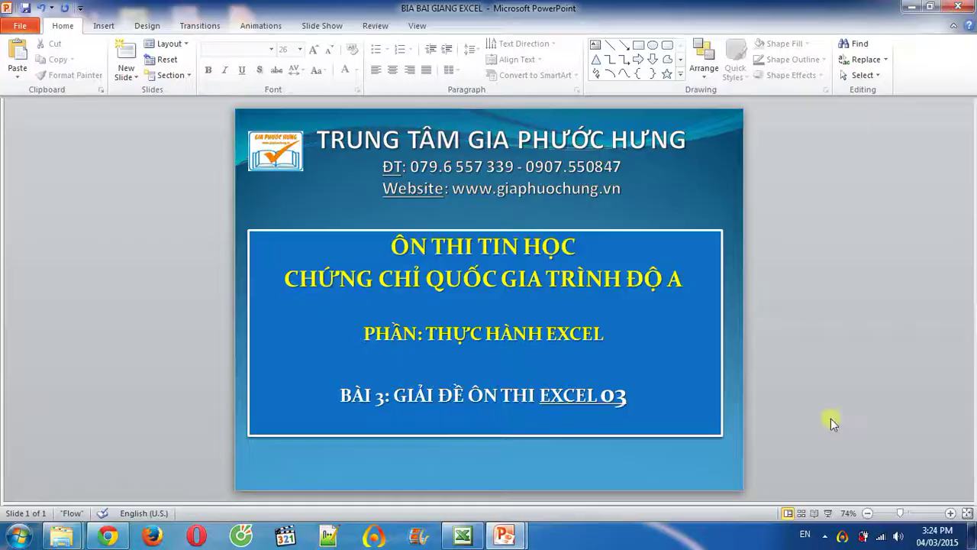
Step: Preview the Excel 03 title slide as a slide show, close PowerPoint, and switch to the payroll workbook
key(F5)
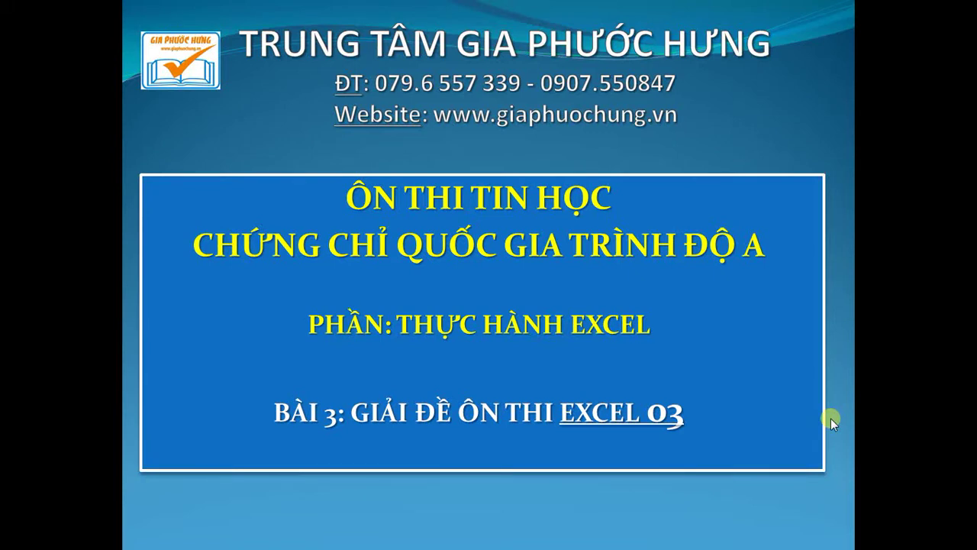
key(Escape)
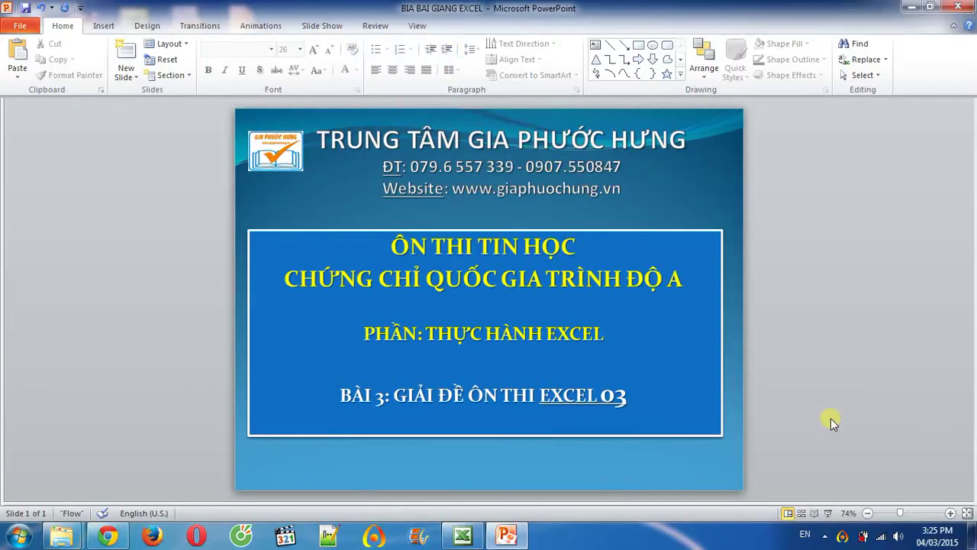
click(954, 6)
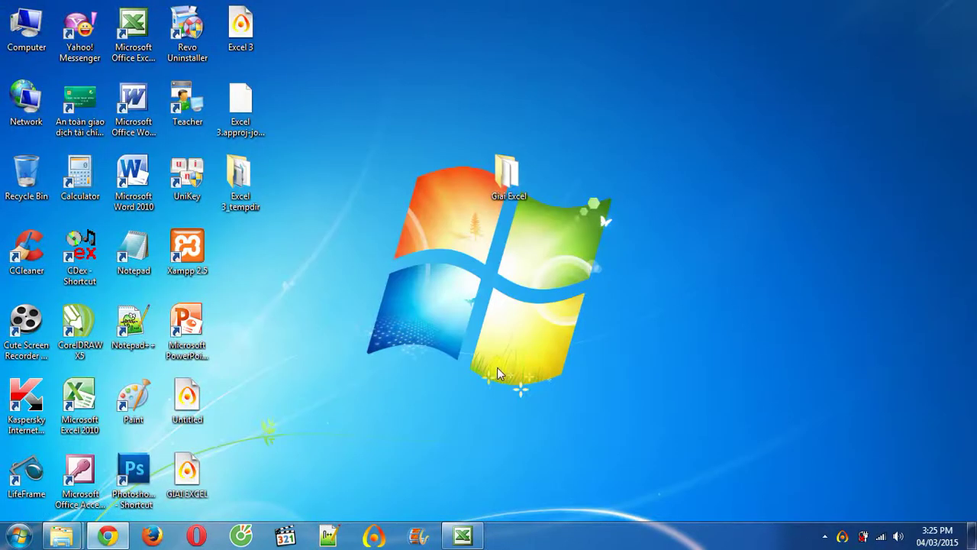
click(462, 536)
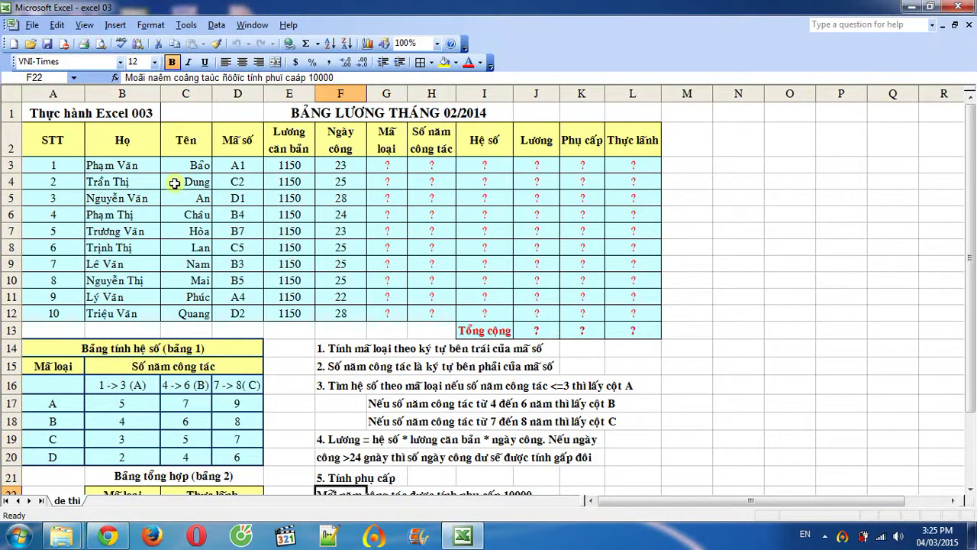
Step: Delete the numbered instruction text in F14:K28 and return to the top of the sheet
click(76, 139)
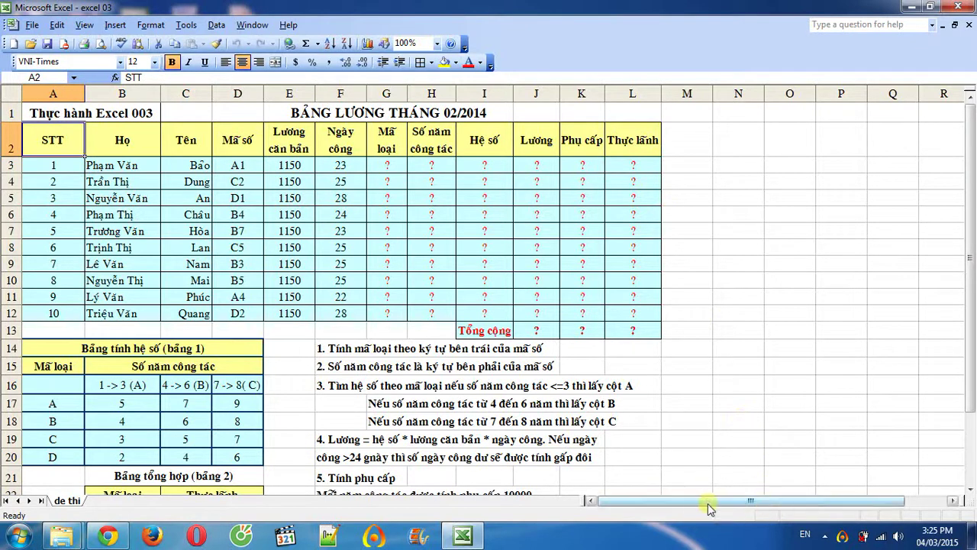
scroll(397, 428, down, 1)
click(341, 279)
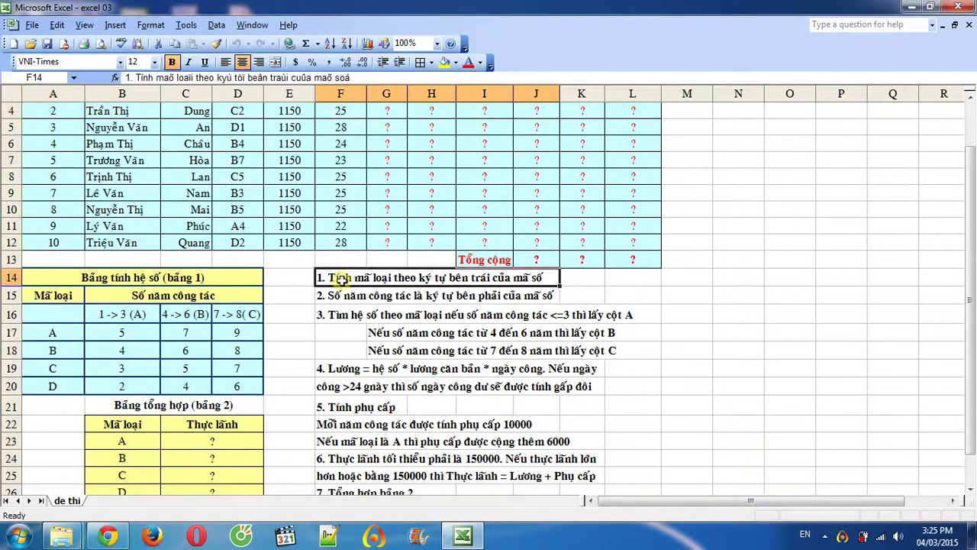
drag(341, 279, 573, 363)
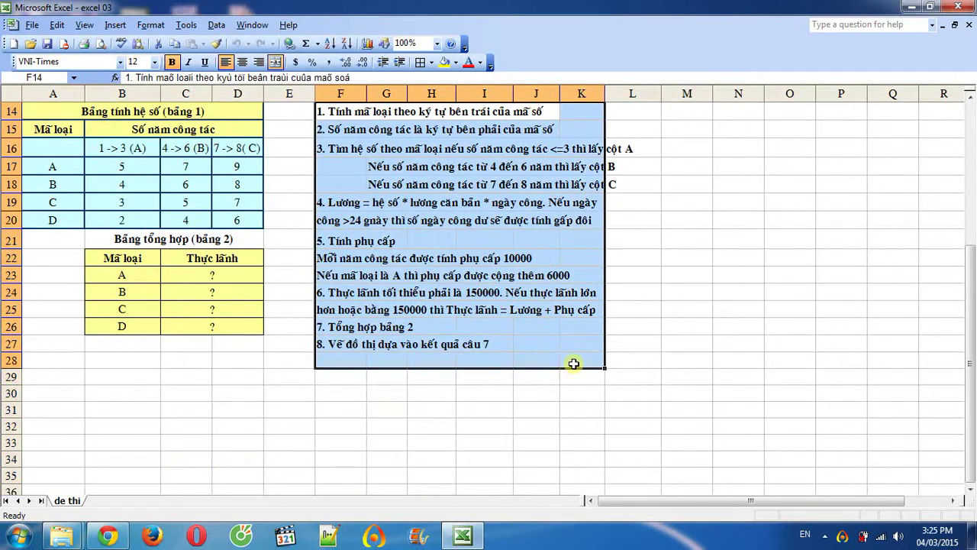
key(Delete)
scroll(410, 342, up, 3)
scroll(399, 343, up, 1)
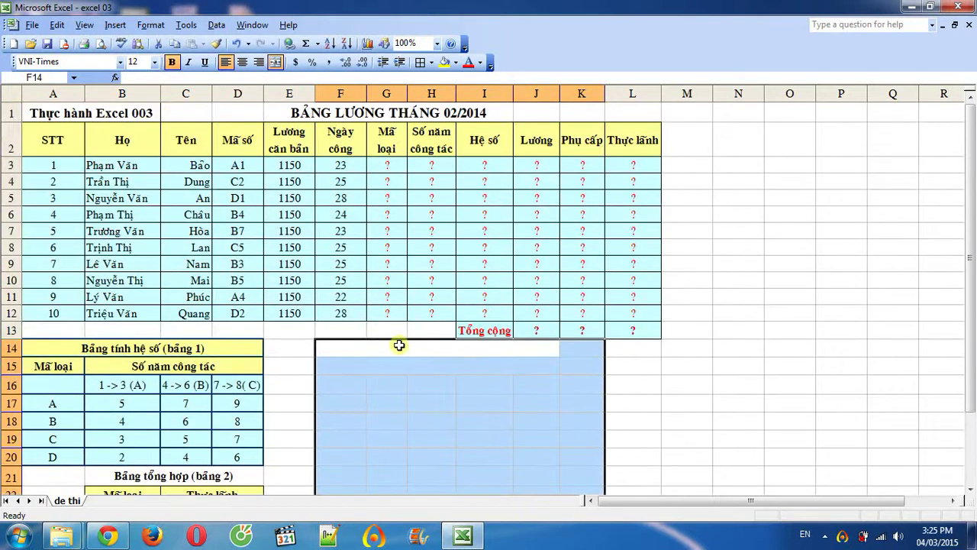
click(448, 262)
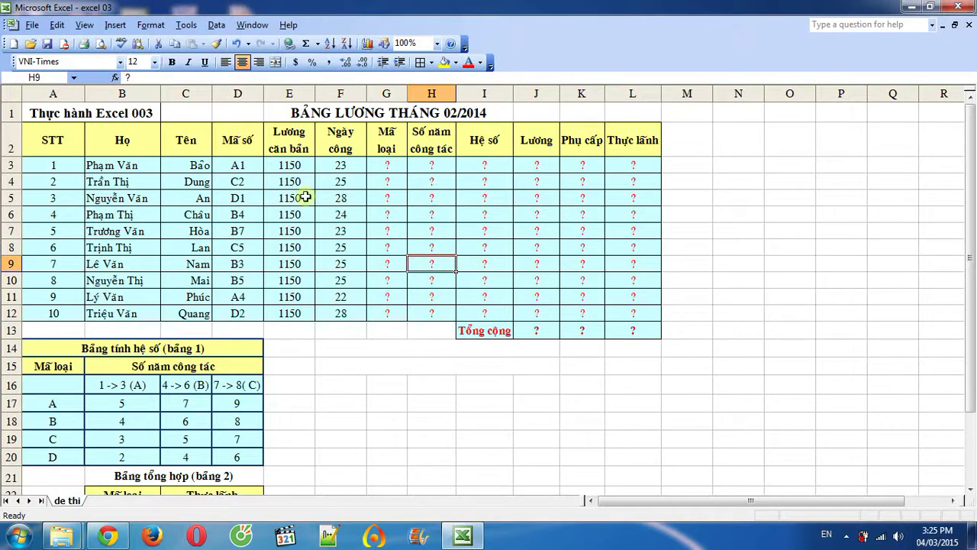
Step: Enter =LEFT(D3,1) in G3 to extract the first letter of the Mã số
click(386, 165)
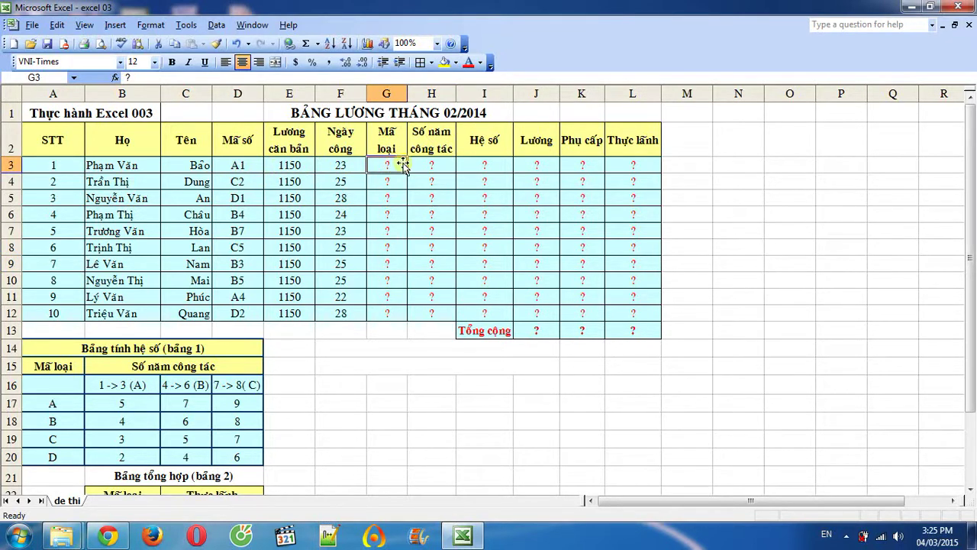
text(=)
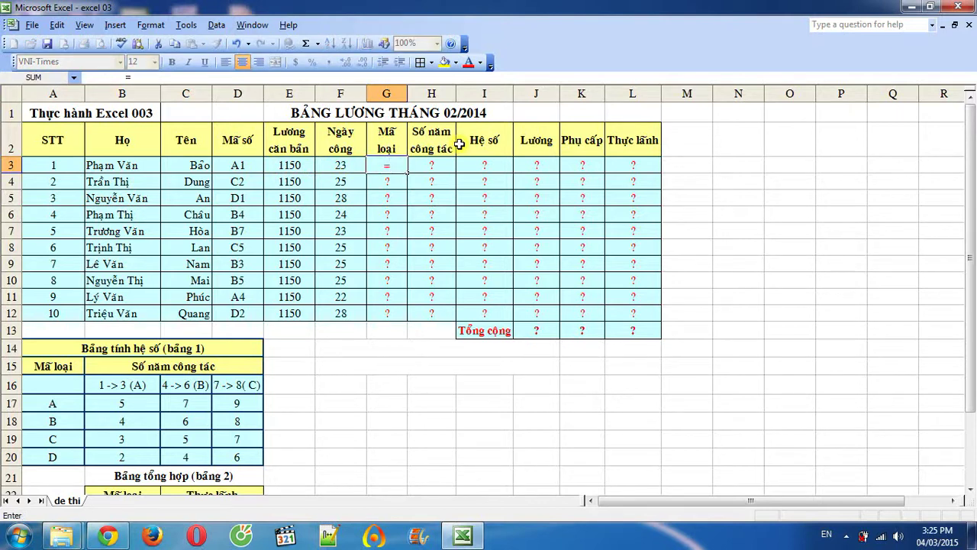
key(Caps_Lock)
text(LE)
key(BackSpace)
text(EFT)
text(()
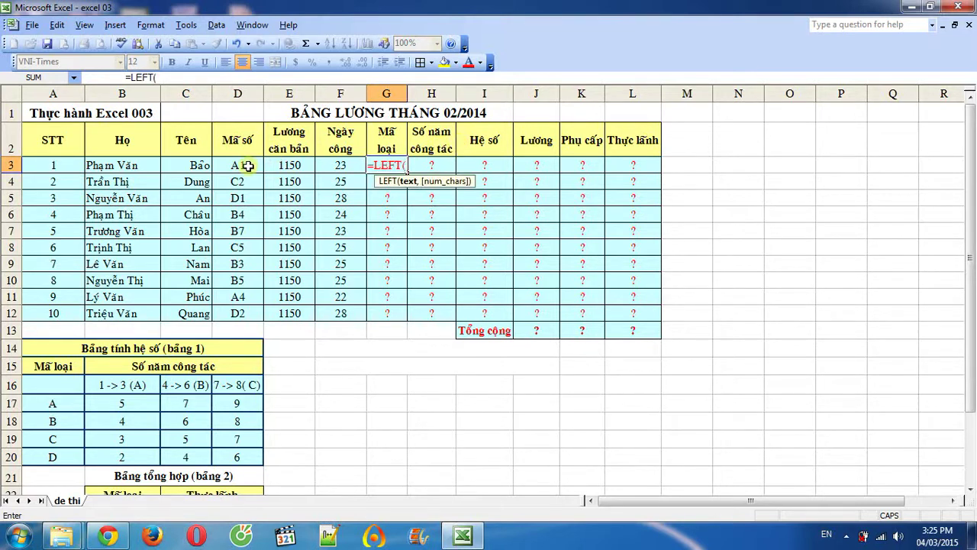
click(248, 166)
text(,)
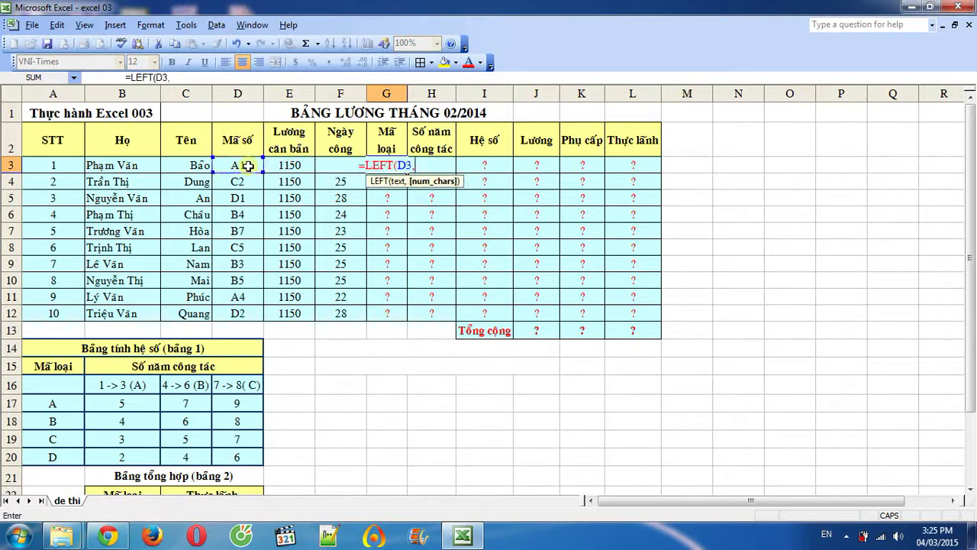
text(1)
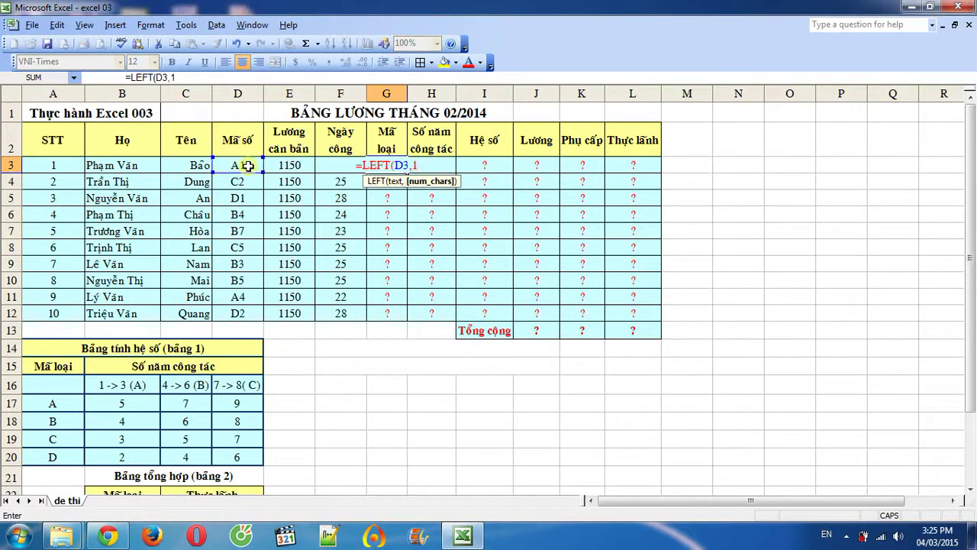
text())
key(Return)
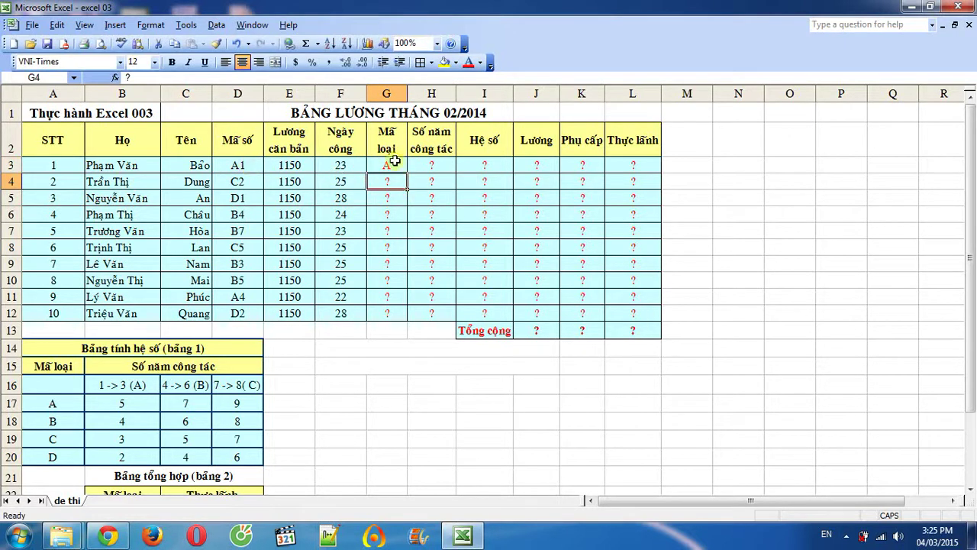
Step: Copy the G3 formula down through G12, giving Mã loại letters A to D
click(390, 164)
drag(407, 172, 409, 315)
click(442, 166)
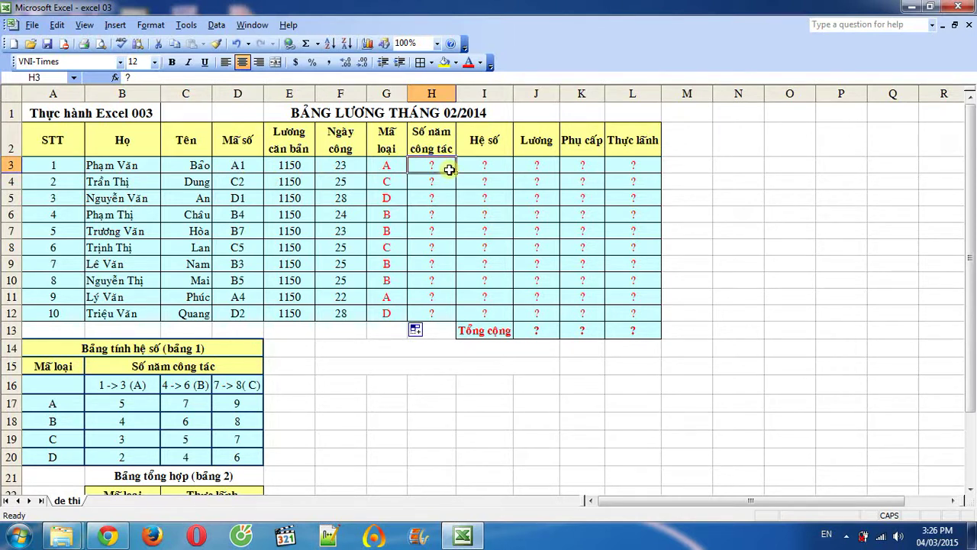
Step: Enter =RIGHT(D3,1) in H3 and copy it down through H12
text(=RIGHT)
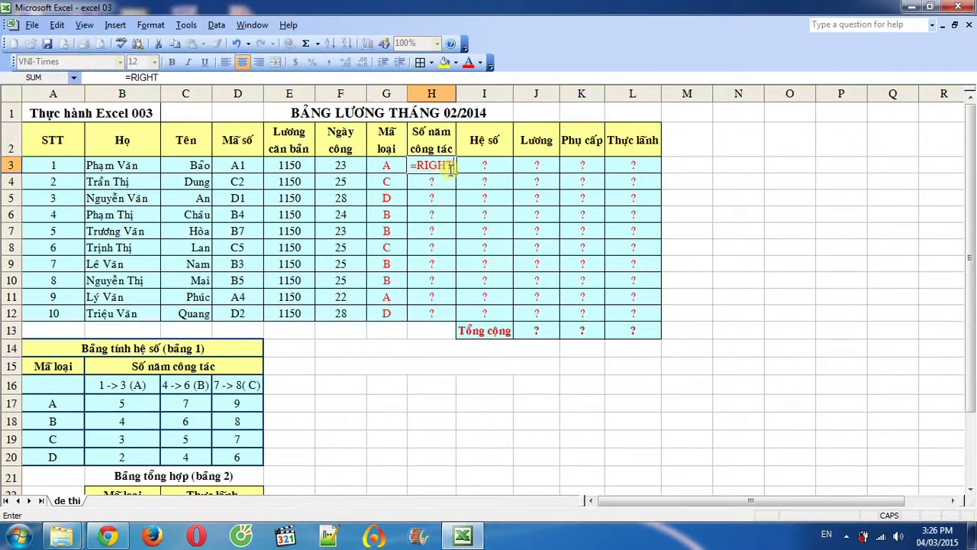
text(()
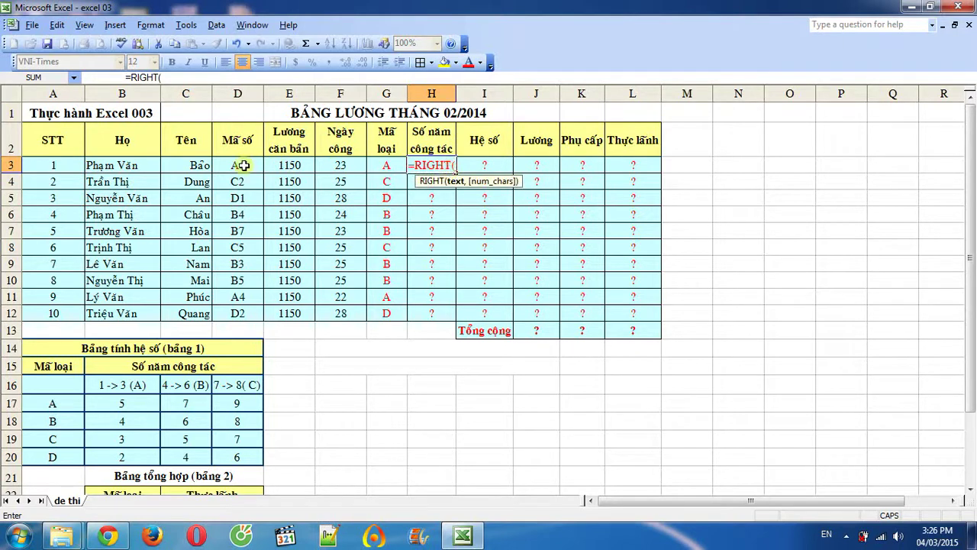
click(243, 165)
text(,)
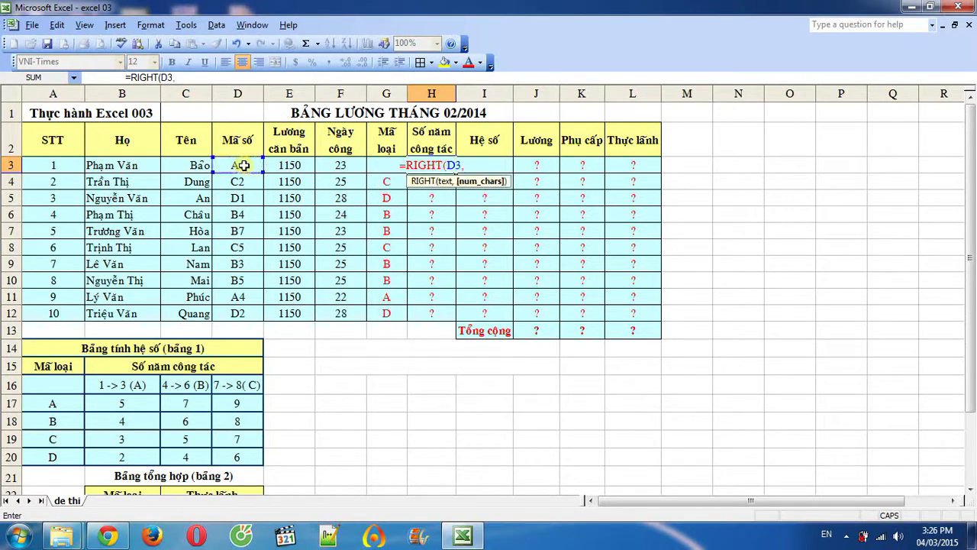
text(1))
key(Return)
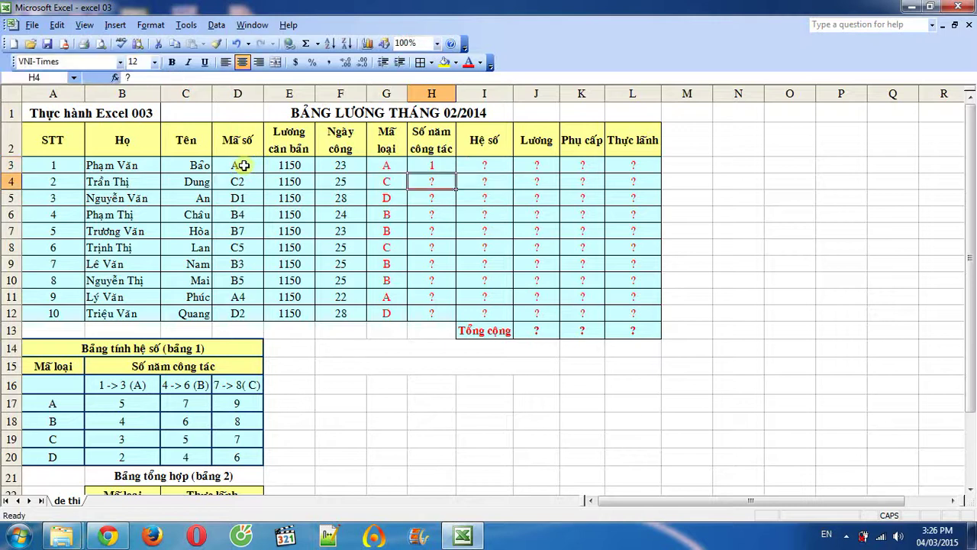
click(432, 164)
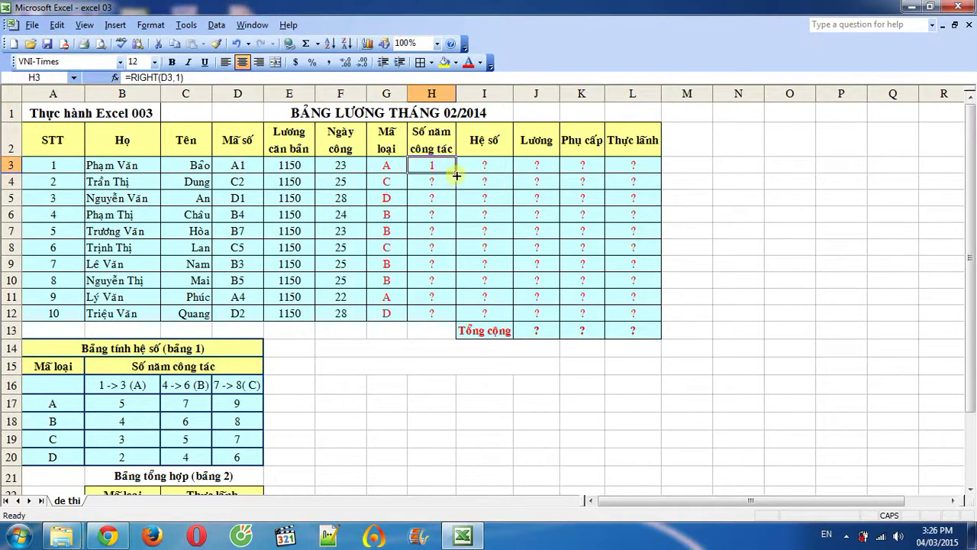
drag(455, 173, 452, 313)
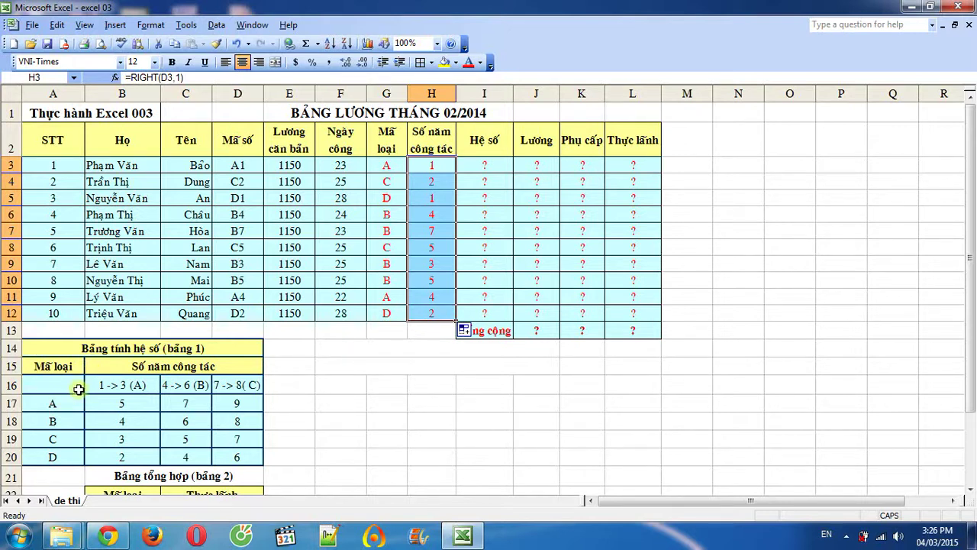
click(481, 167)
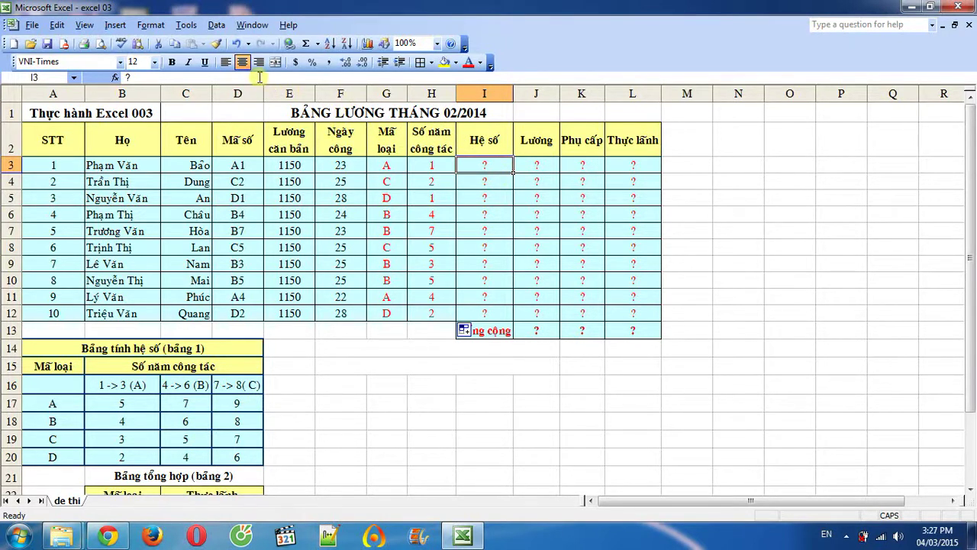
text(=)
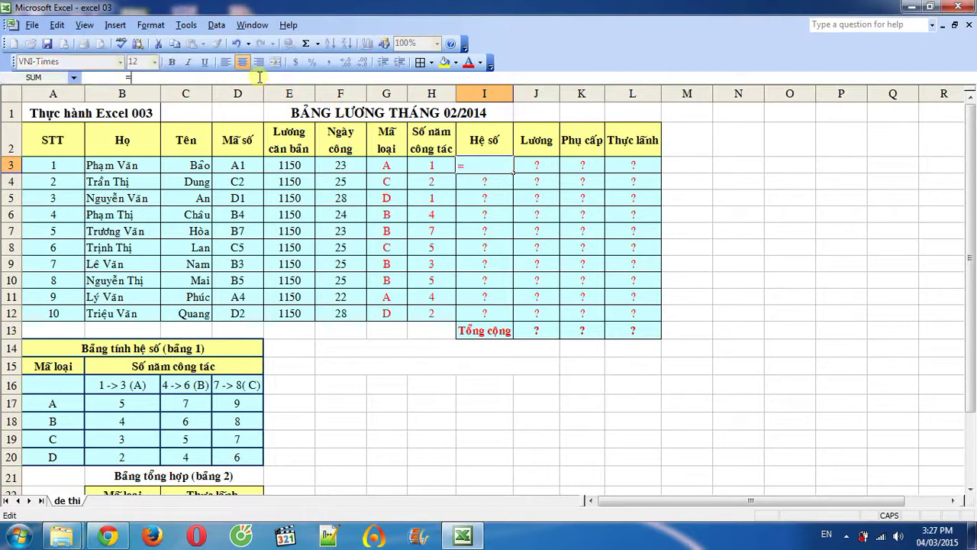
text(IF)
text((AND()
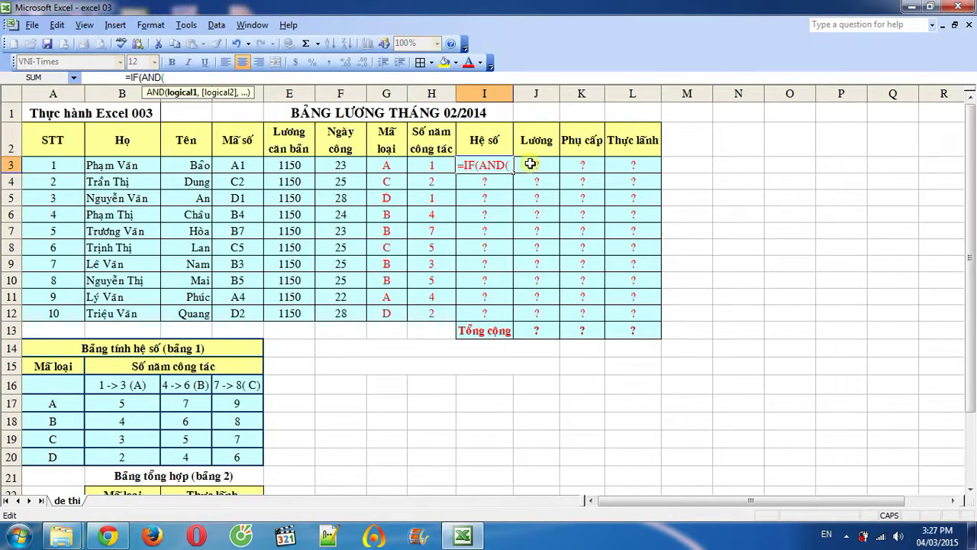
key(Escape)
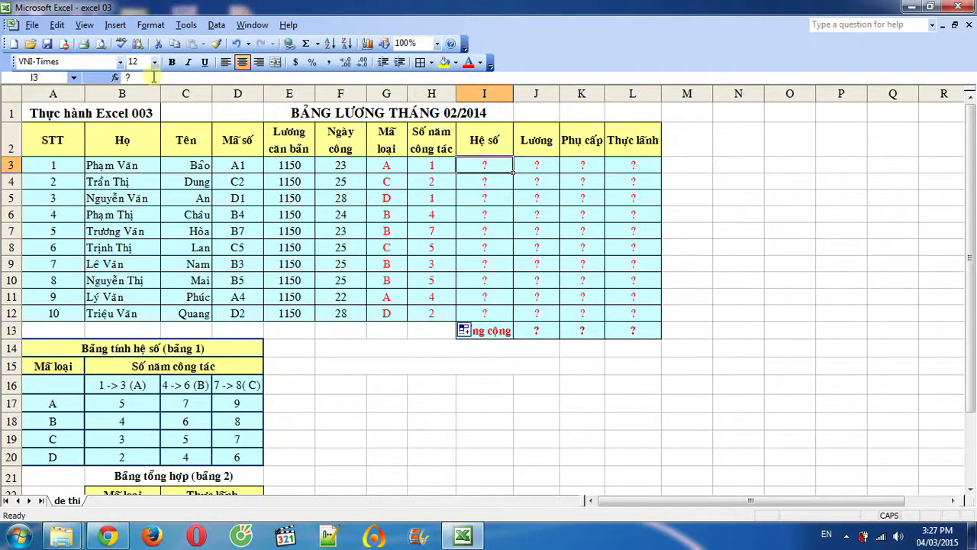
Step: Begin a VLOOKUP on LEFT(D3,1) over $A$17:$D$20 in I3, then discard it
text(=)
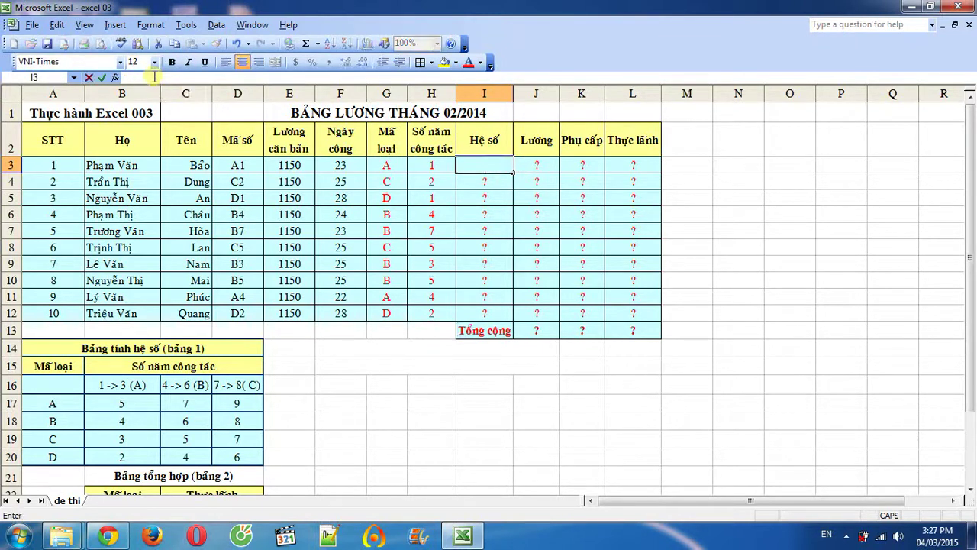
text(VLOO)
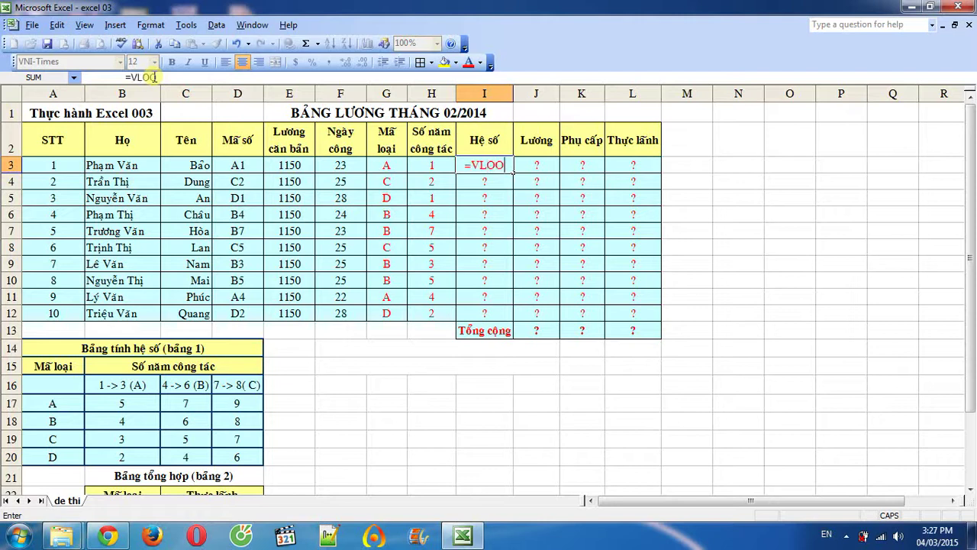
text(KUP()
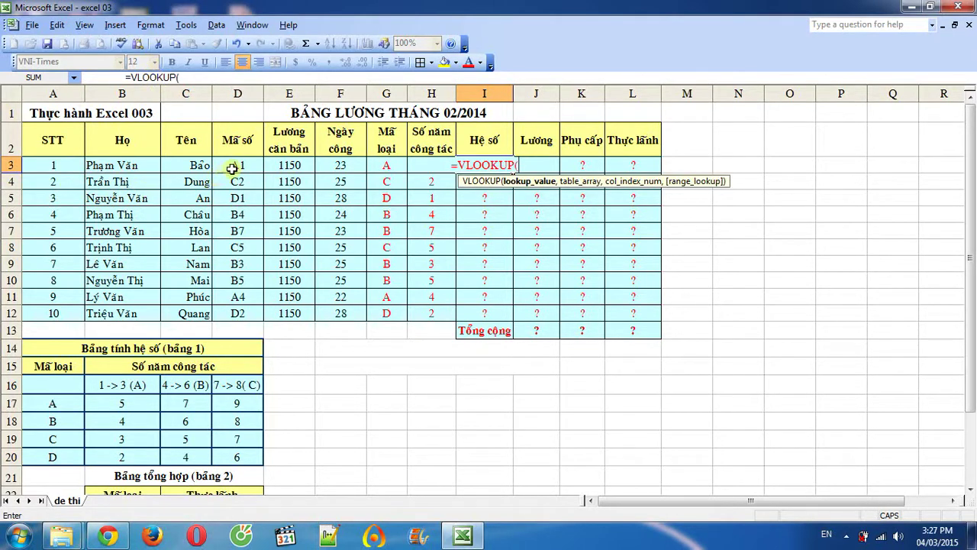
text(LE)
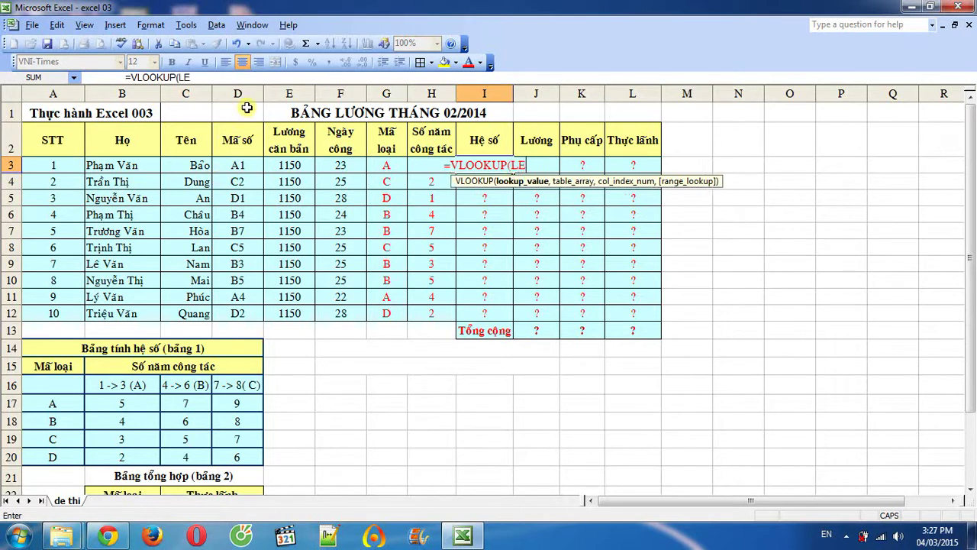
text(FT()
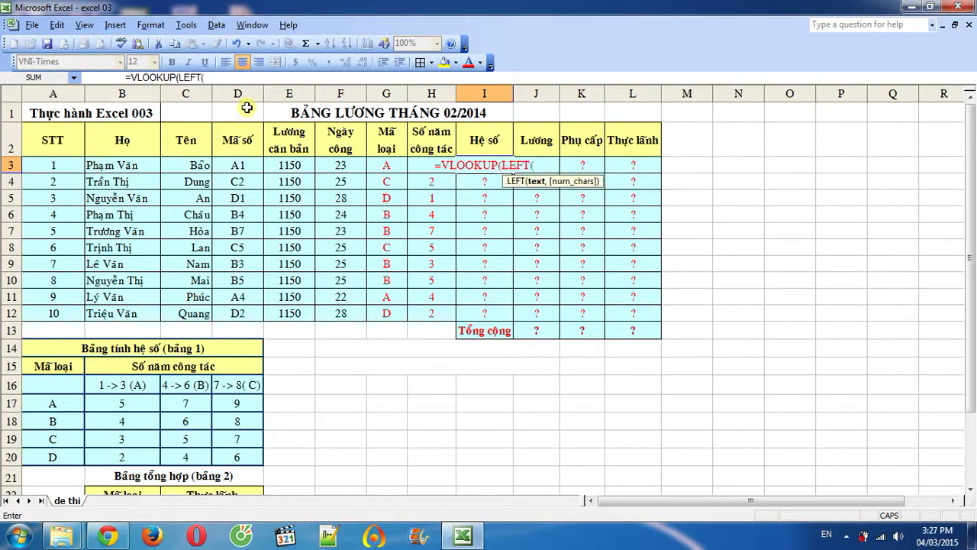
click(227, 167)
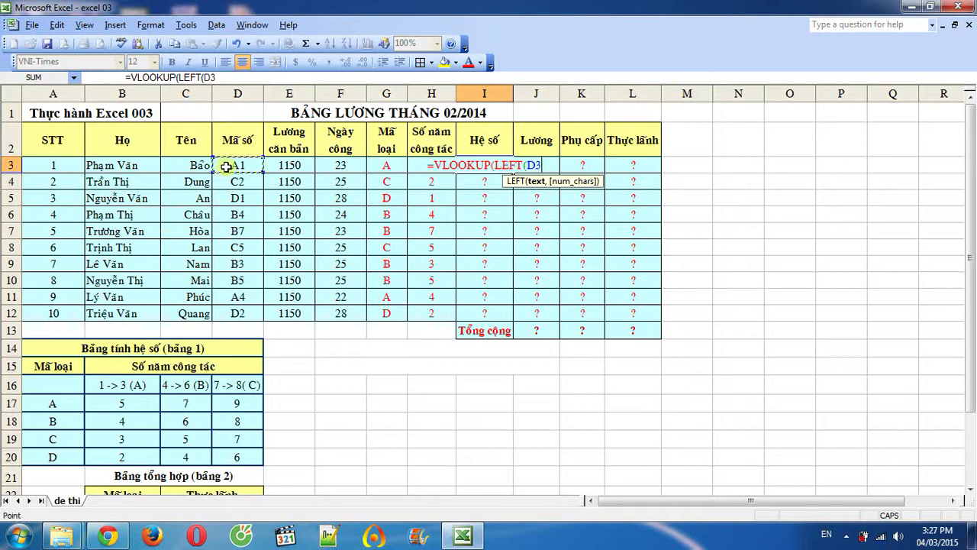
text(,)
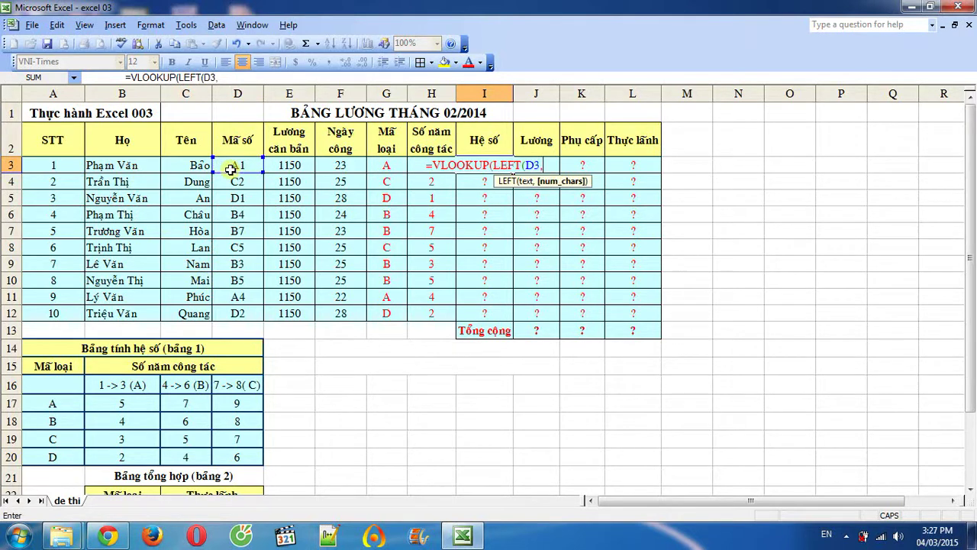
text(1)
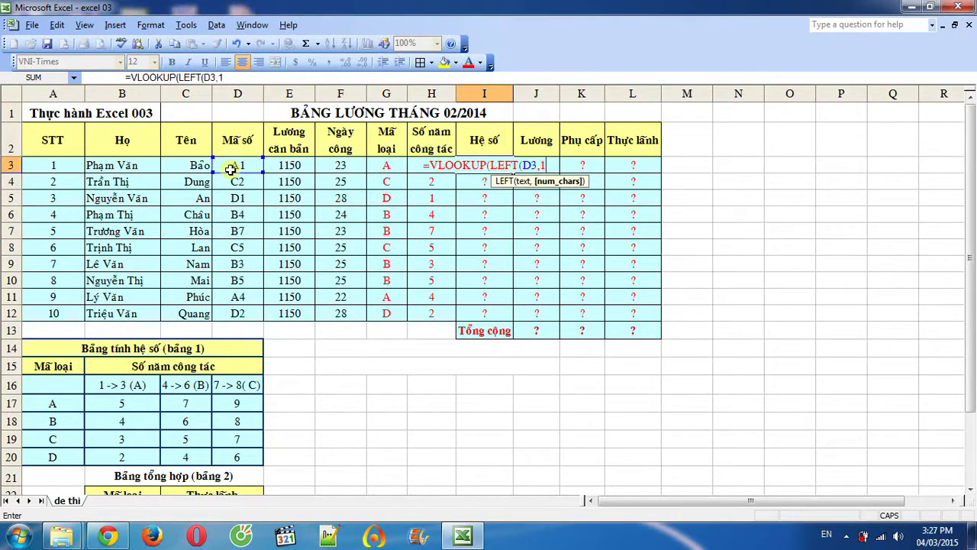
text(),)
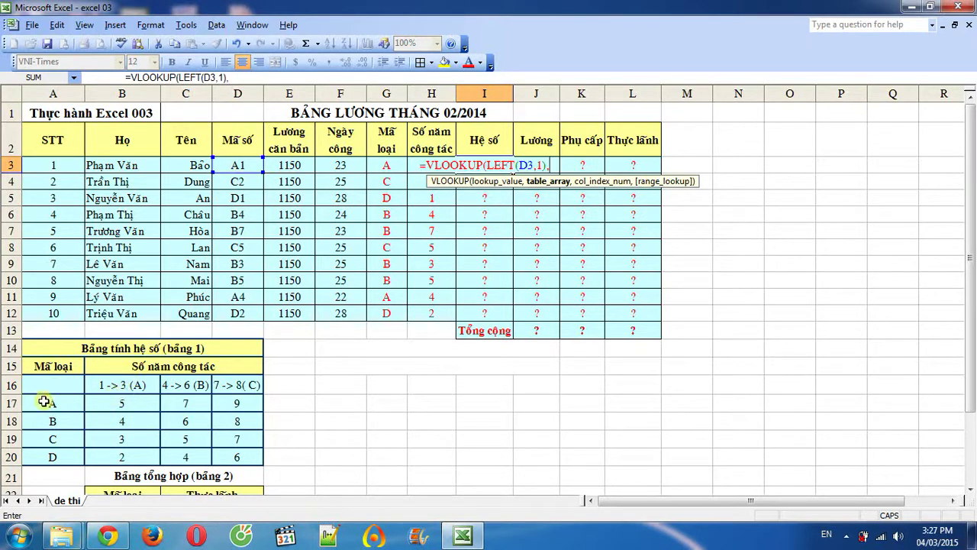
drag(52, 403, 234, 449)
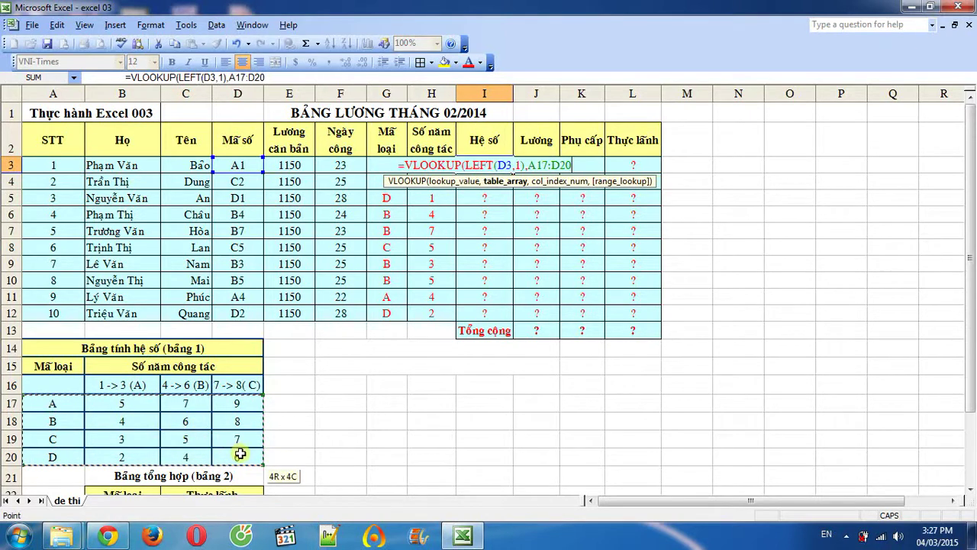
key(F4)
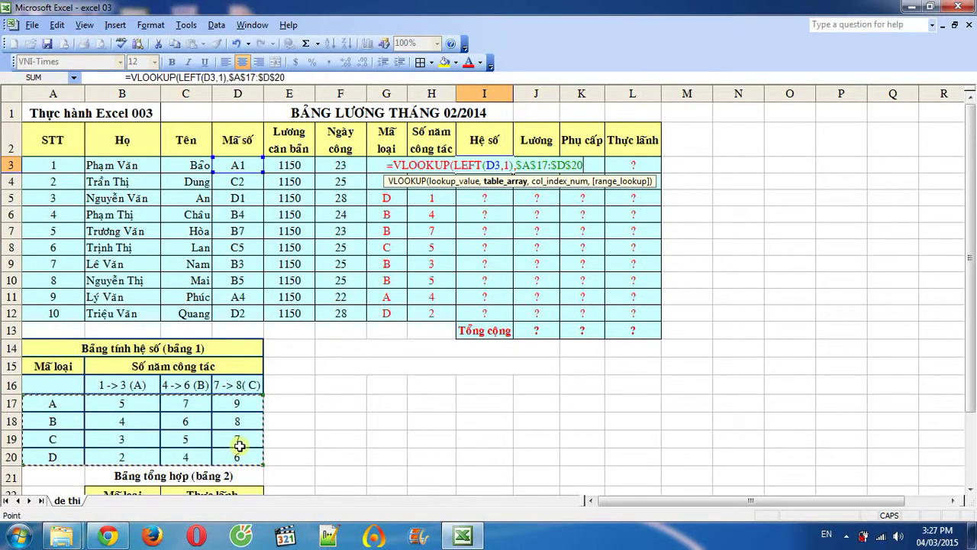
text(,)
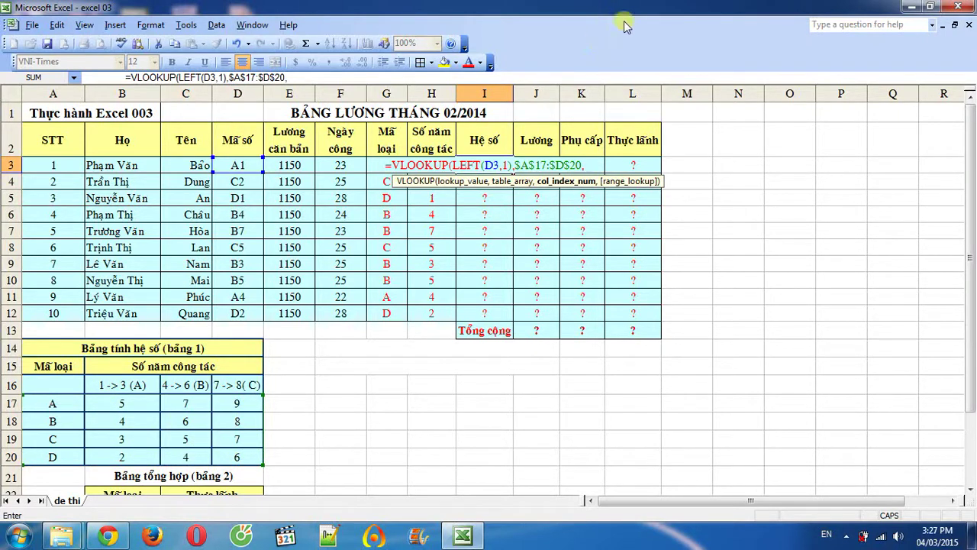
text(IF)
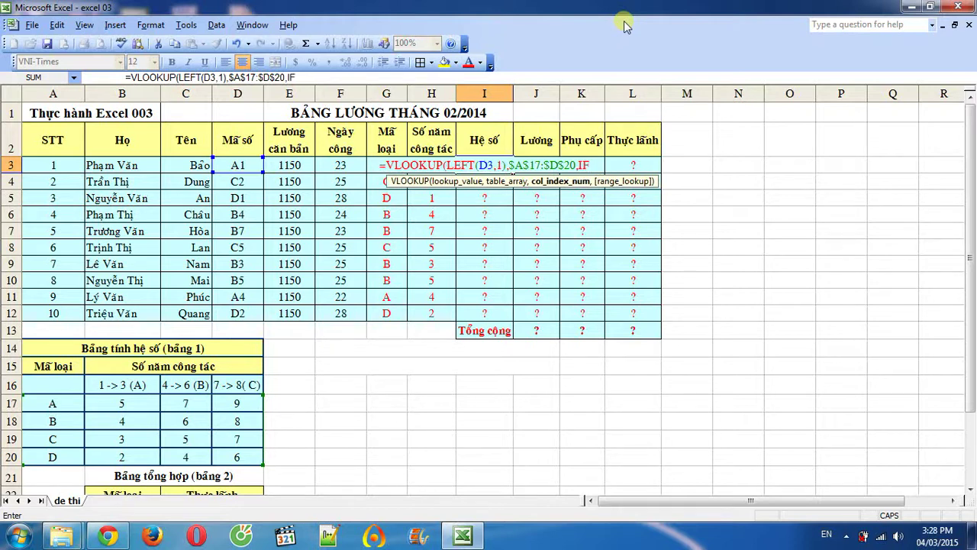
text(()
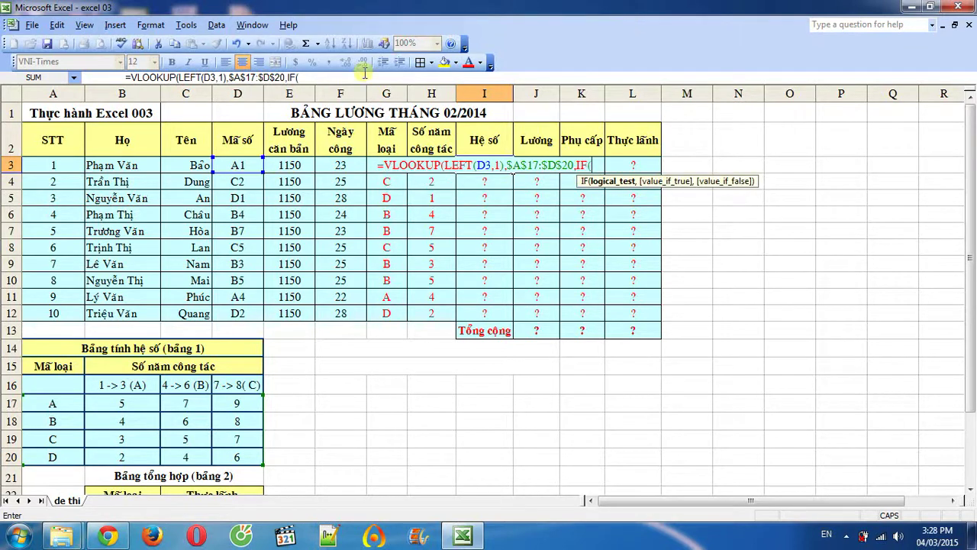
click(320, 77)
text(AN)
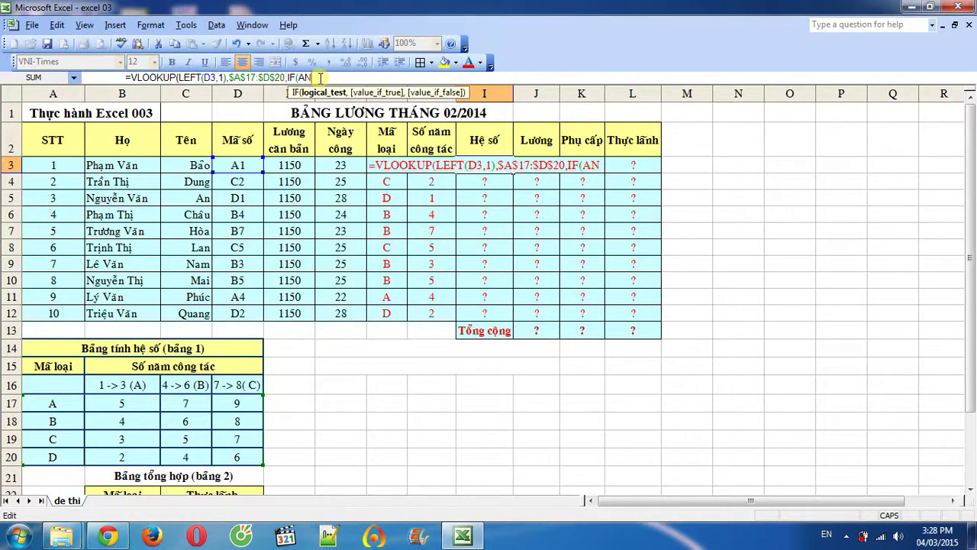
text(D()
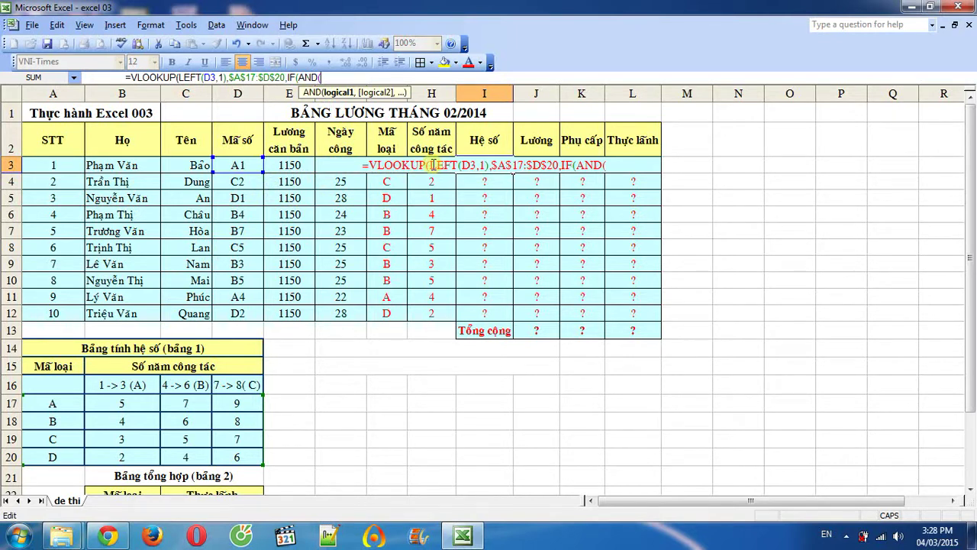
key(Escape)
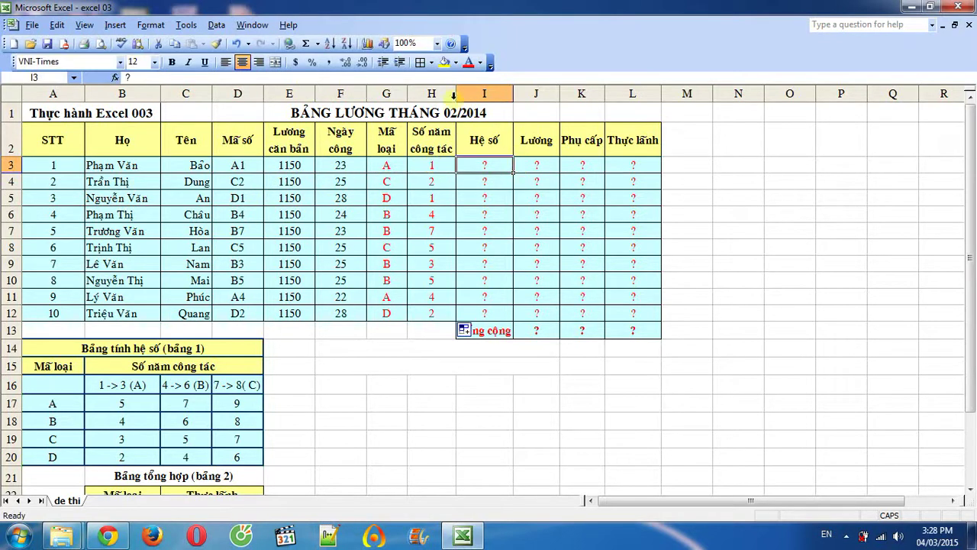
Step: Restart I3 as =VLOOKUP(G3,$A$17:$D$20, followed by an IF(AND( column test
click(407, 78)
text(=VLOO)
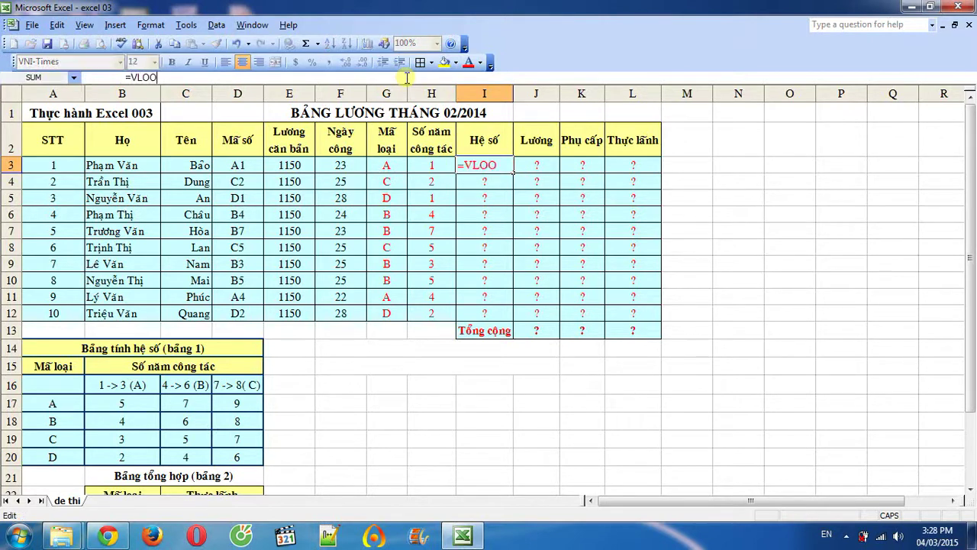
text(KUP()
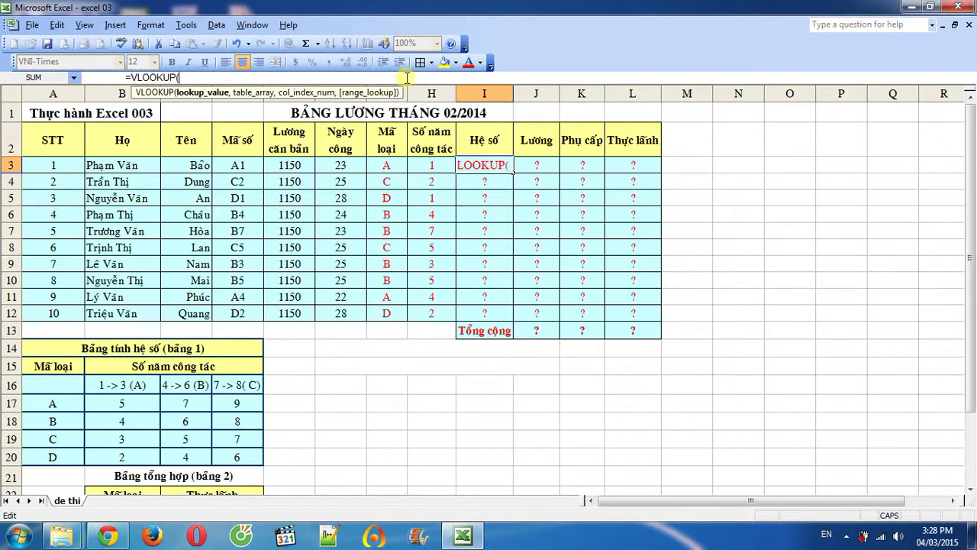
text(LE)
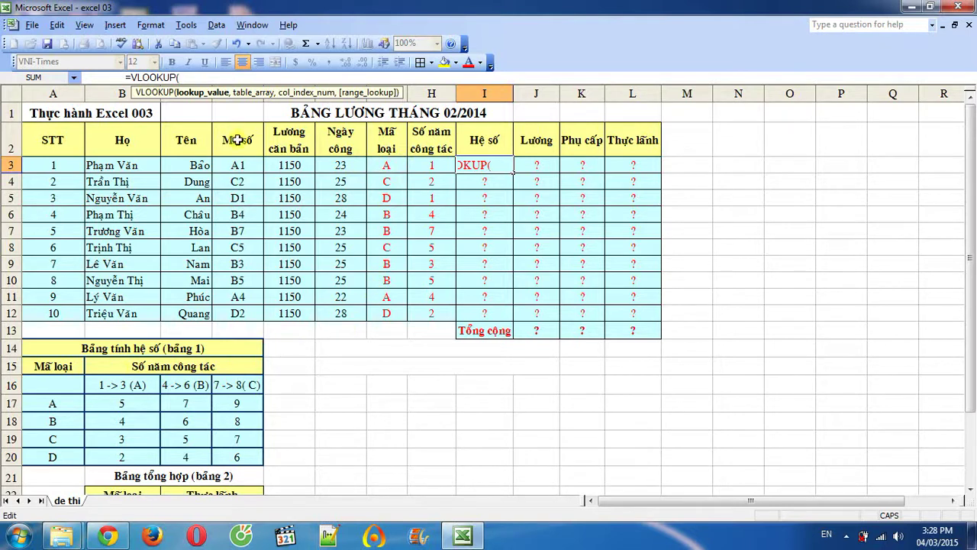
click(397, 168)
text(,)
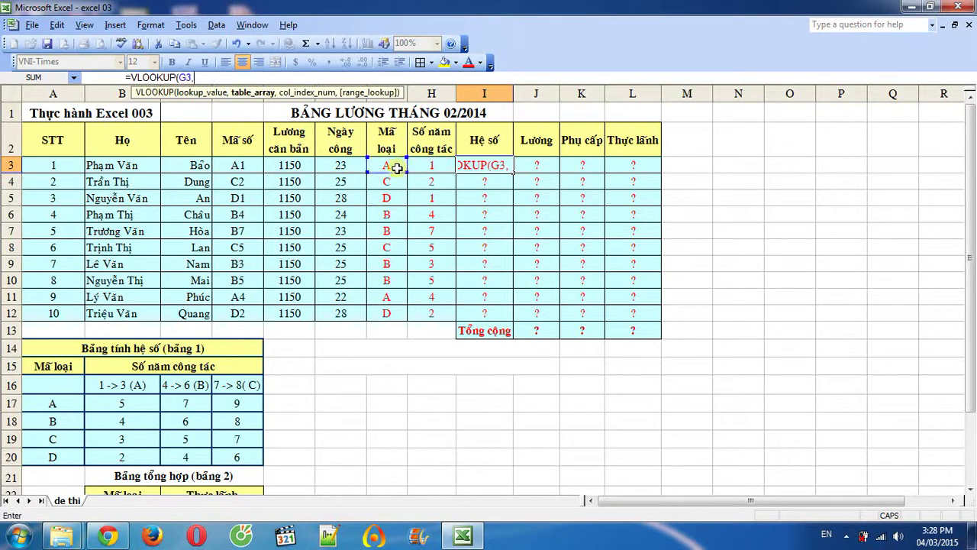
click(58, 403)
drag(58, 404, 248, 455)
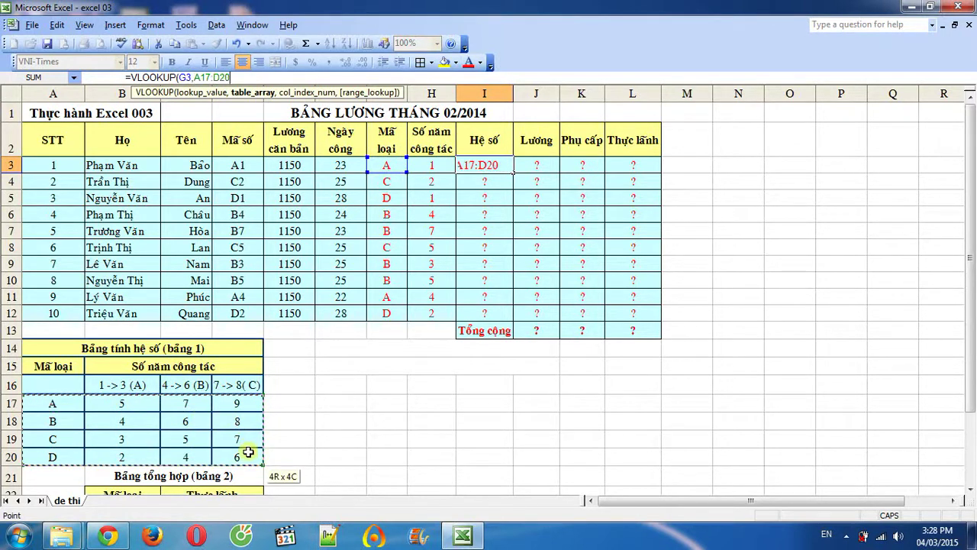
key(F4)
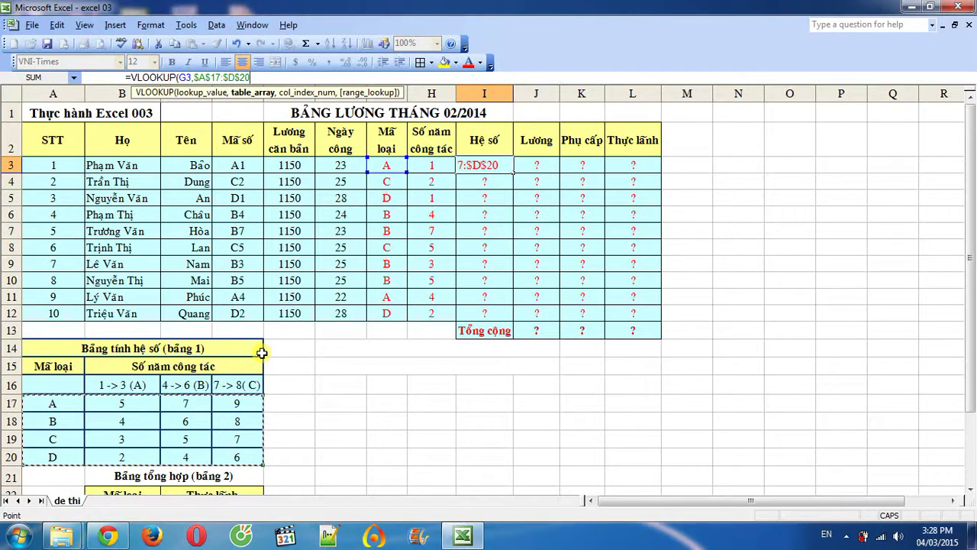
text(,)
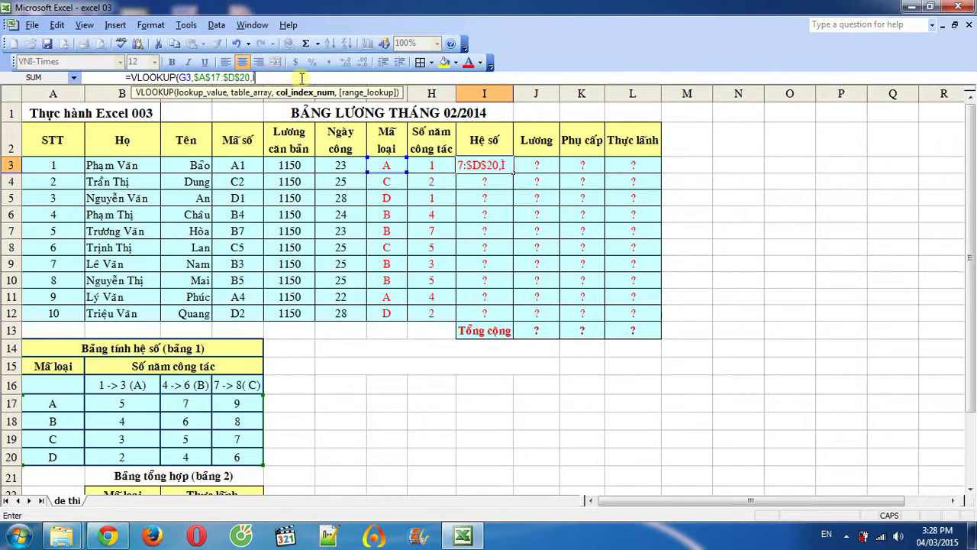
text(IF(A)
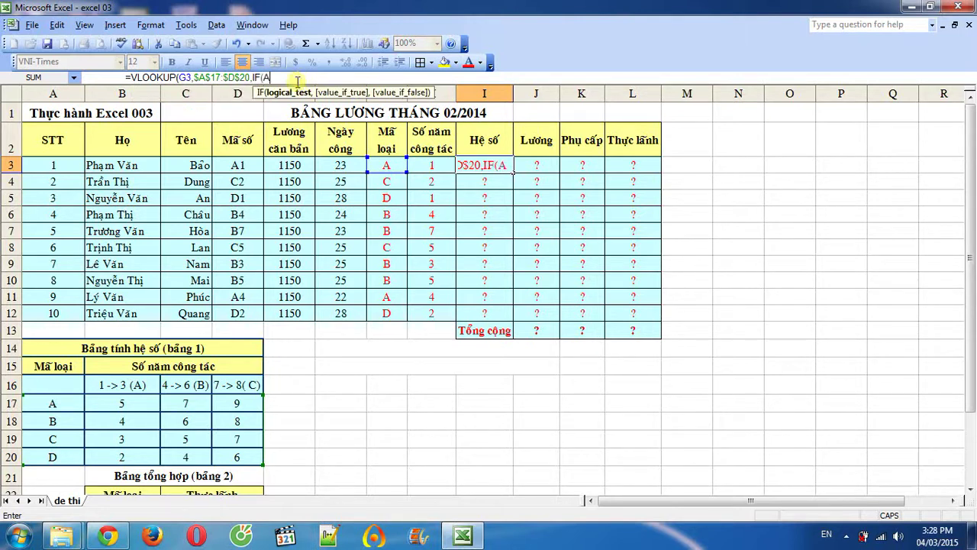
text(ND()
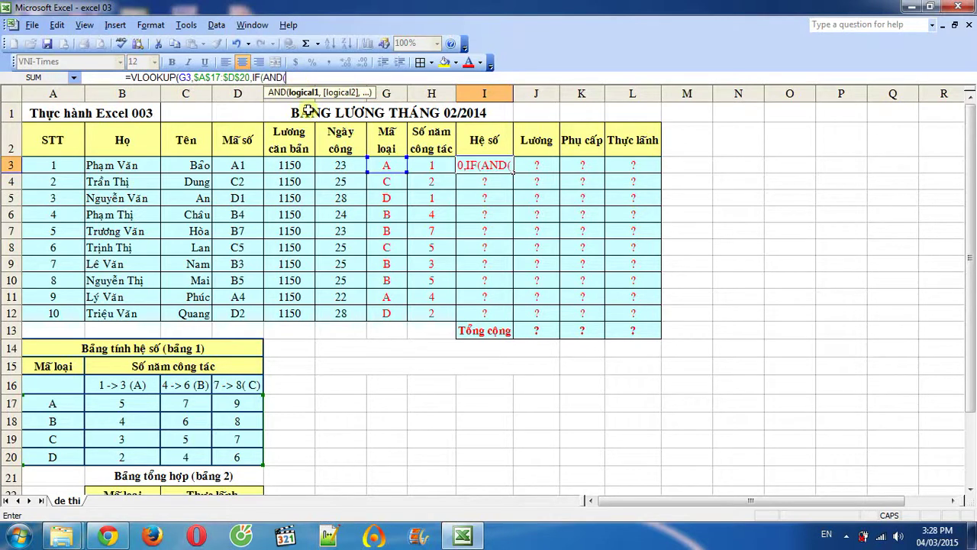
Step: Add the year conditions: column 2 for 1–3 years, 3 for 4–6 years, otherwise 4
click(439, 165)
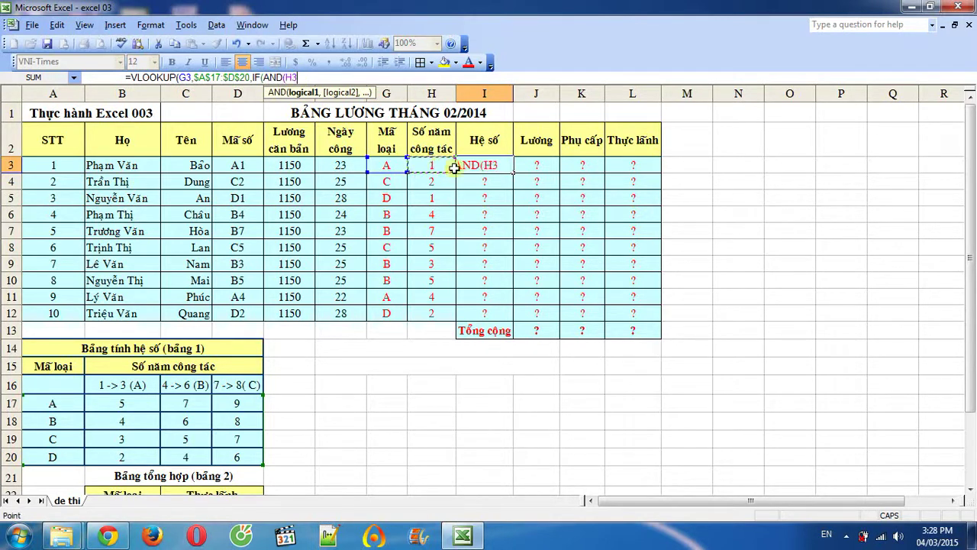
text(>)
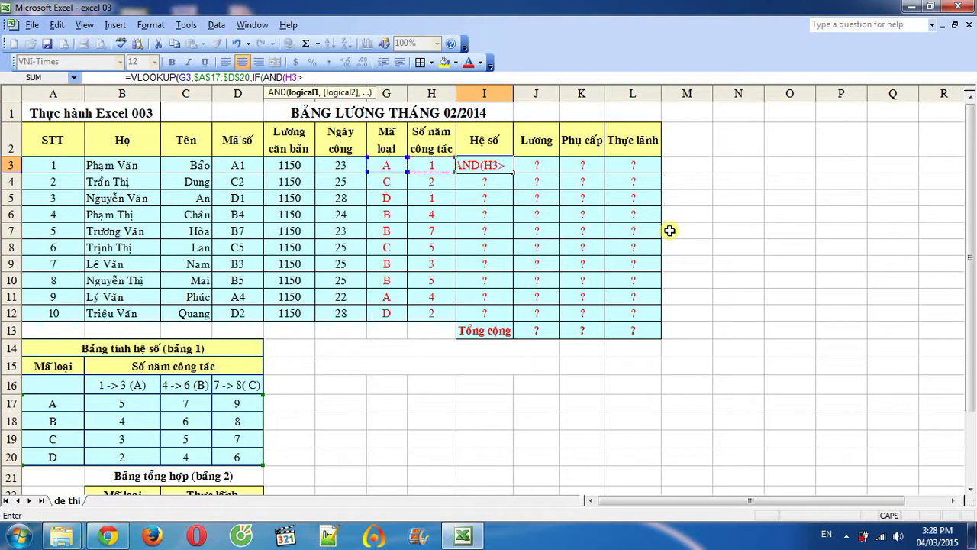
text(=1,)
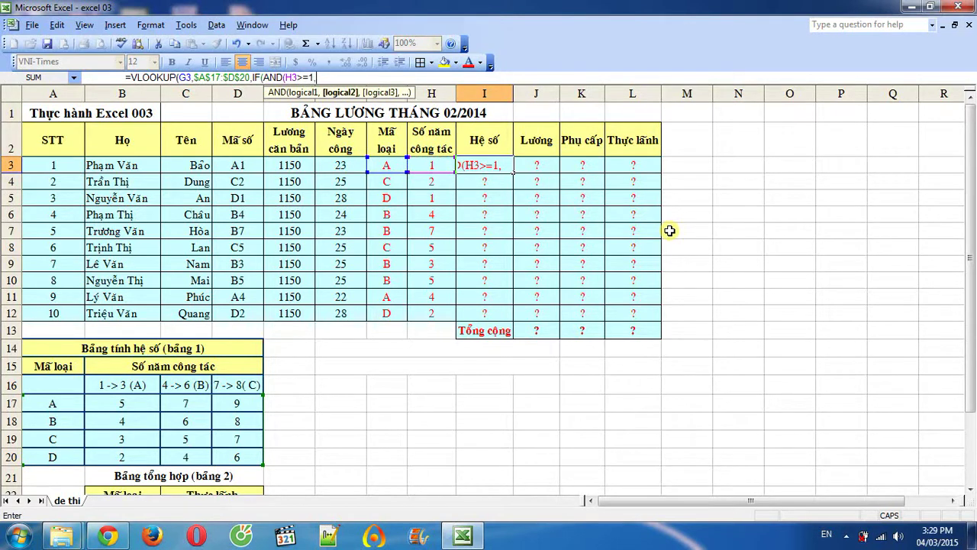
click(429, 166)
text(<=)
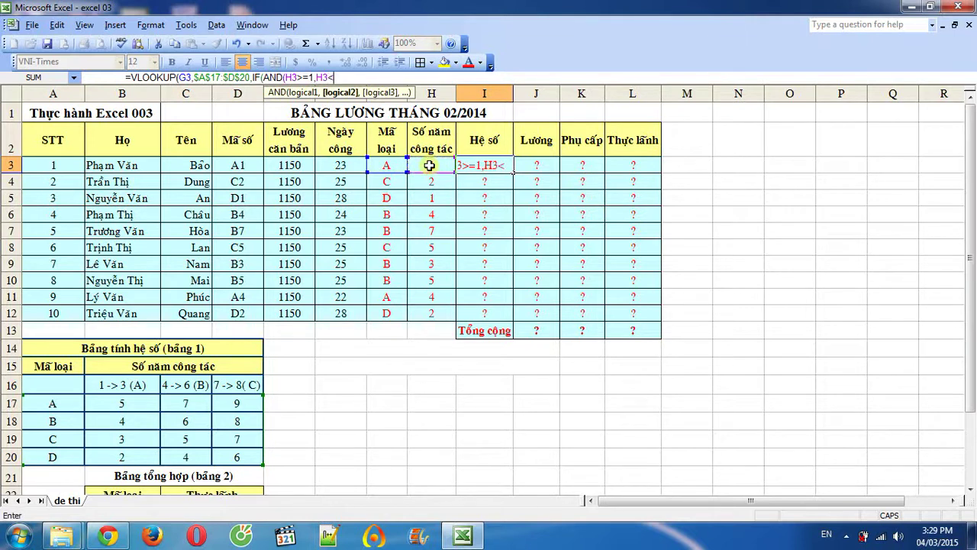
text(3))
text(,)
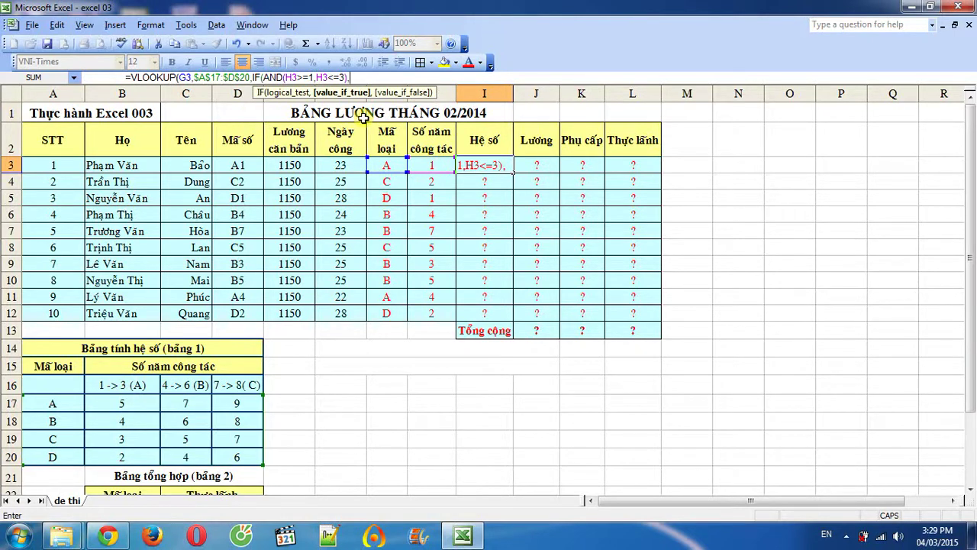
text(2,)
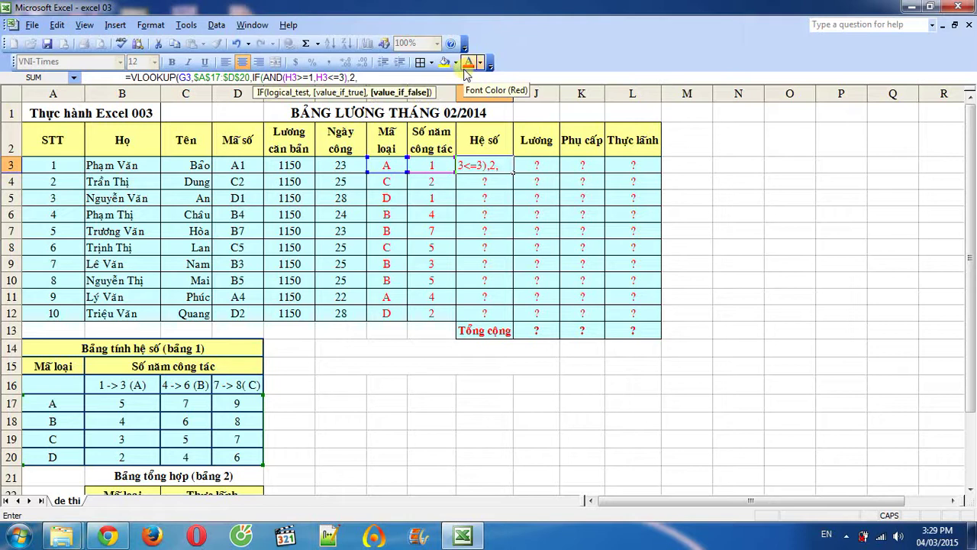
text(IF()
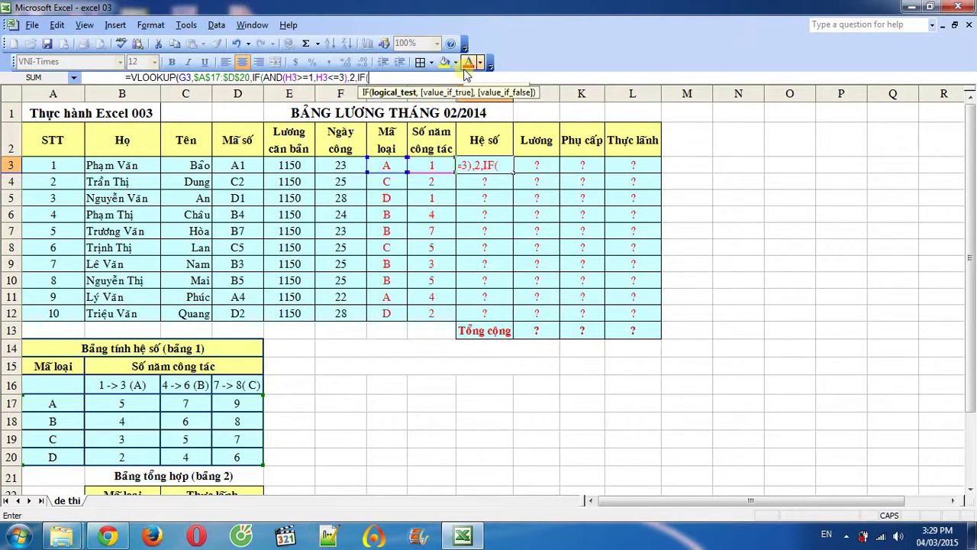
text(AND()
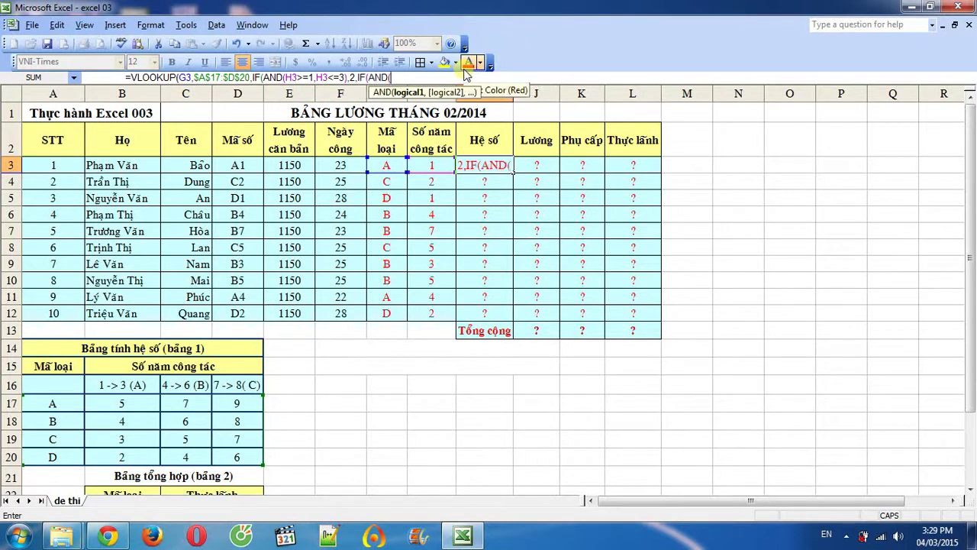
click(430, 165)
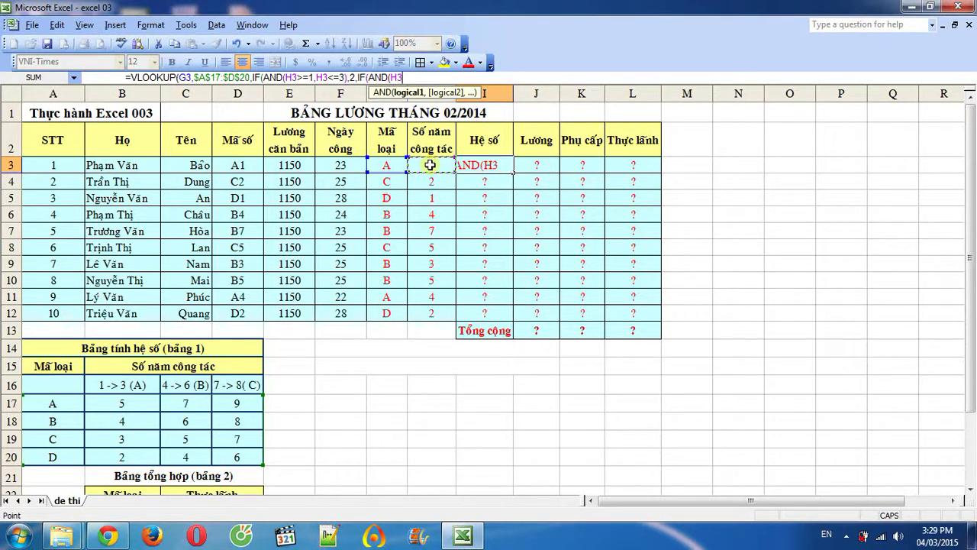
text(>=4)
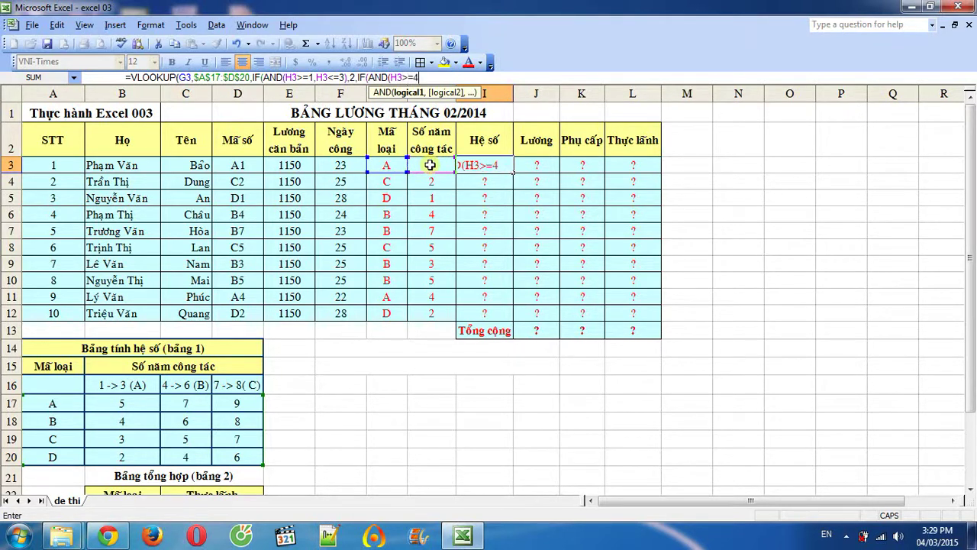
text(,)
click(430, 165)
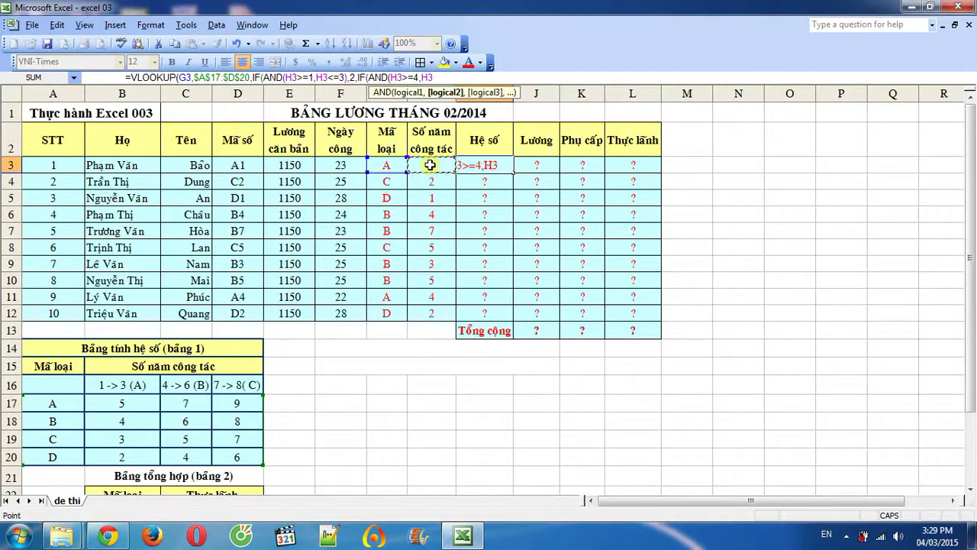
text(<=)
text(6)
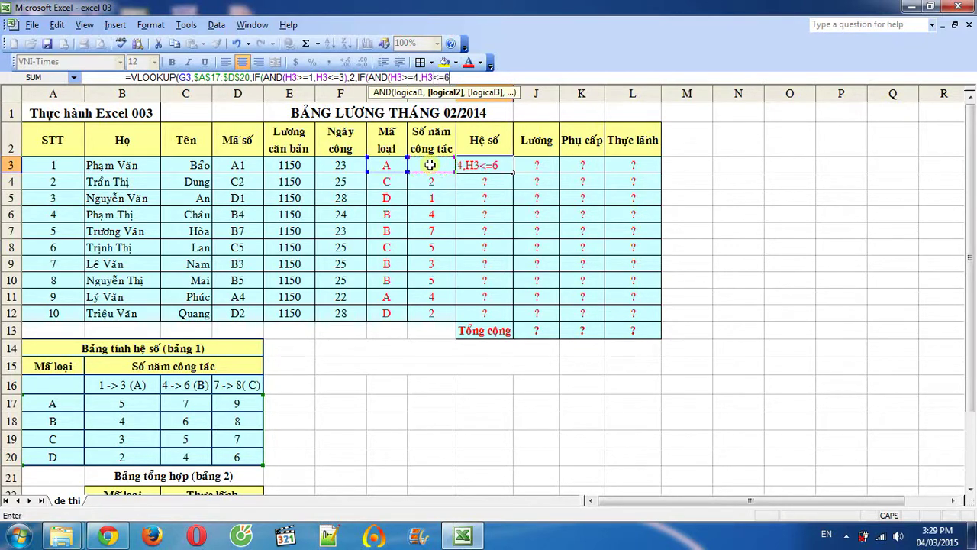
text(),)
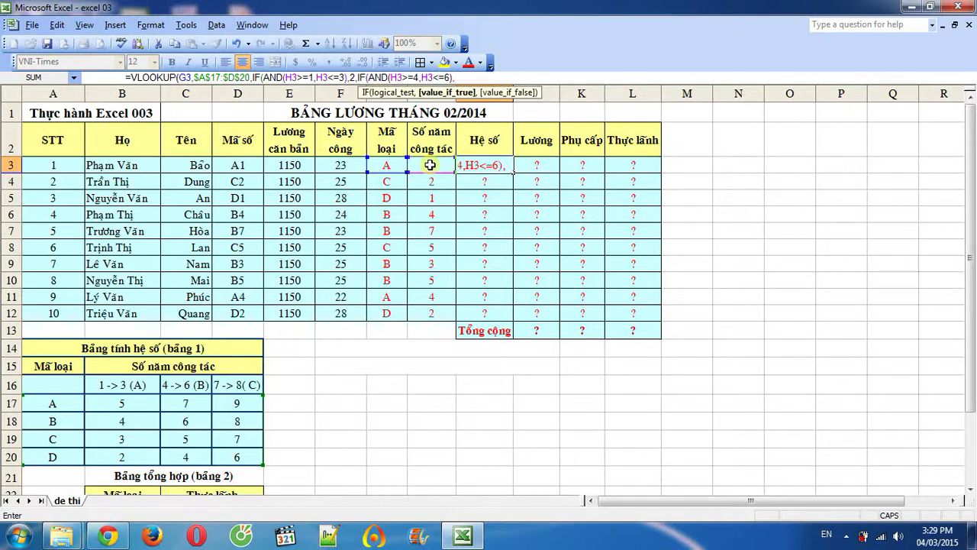
text(3,4)
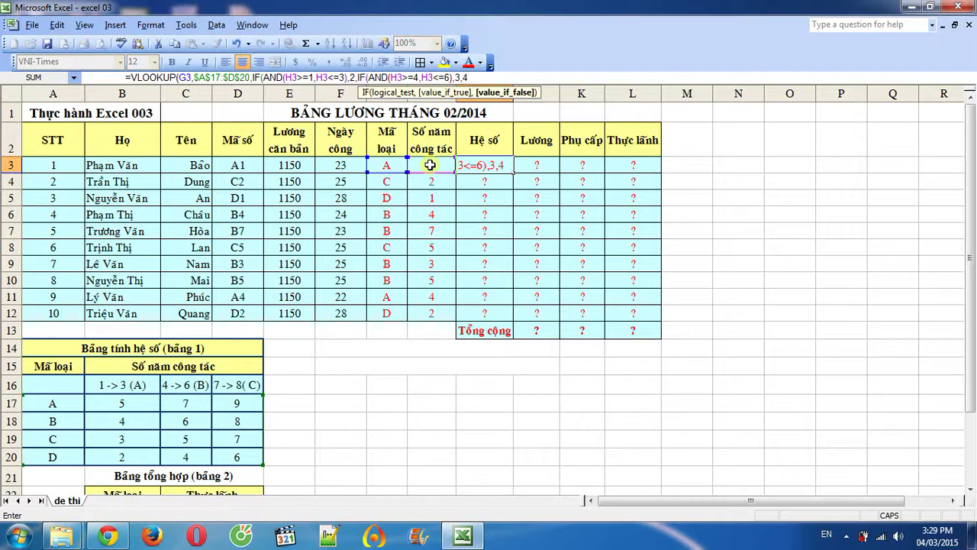
text()))
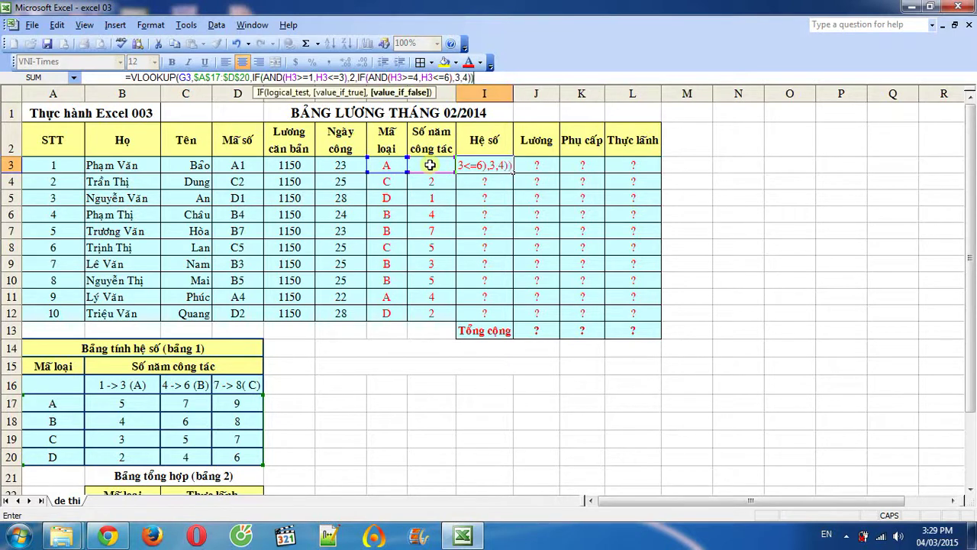
text(,0))
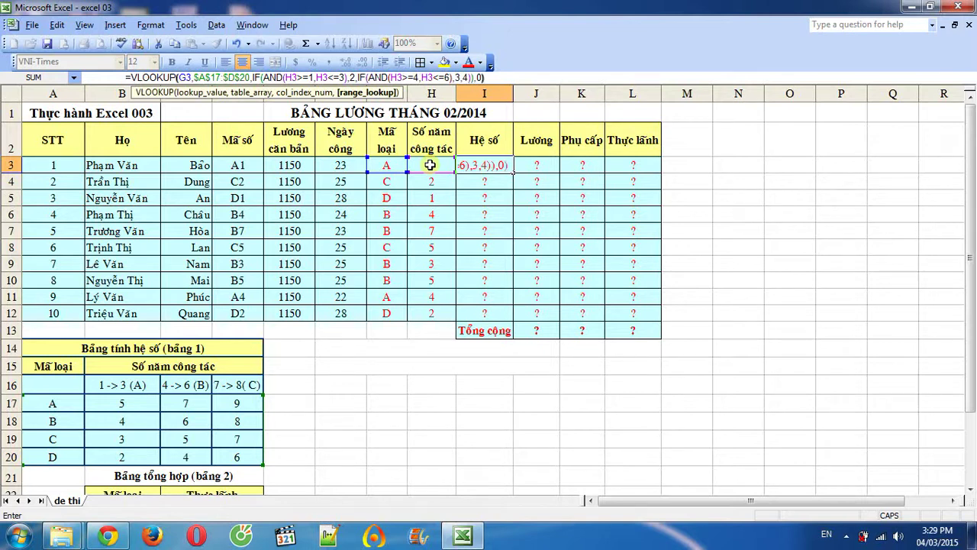
Step: Commit the Hệ số formula in I3 and copy it down to I12, showing coefficients 6 to 9
key(Return)
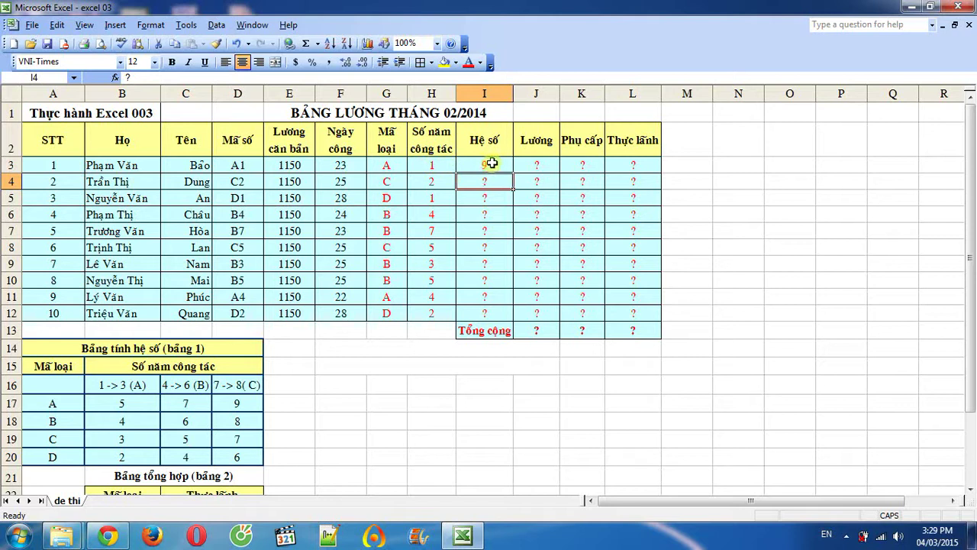
click(492, 163)
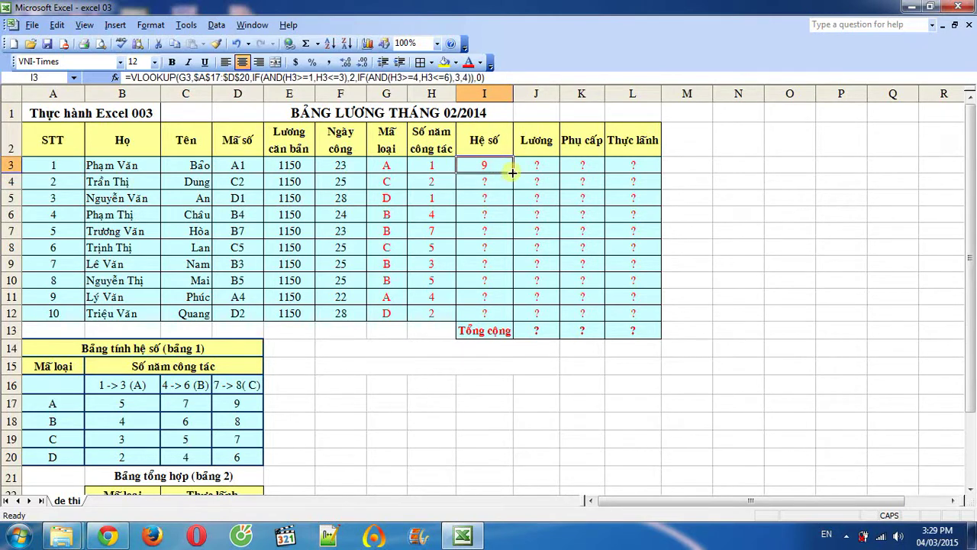
drag(512, 173, 511, 319)
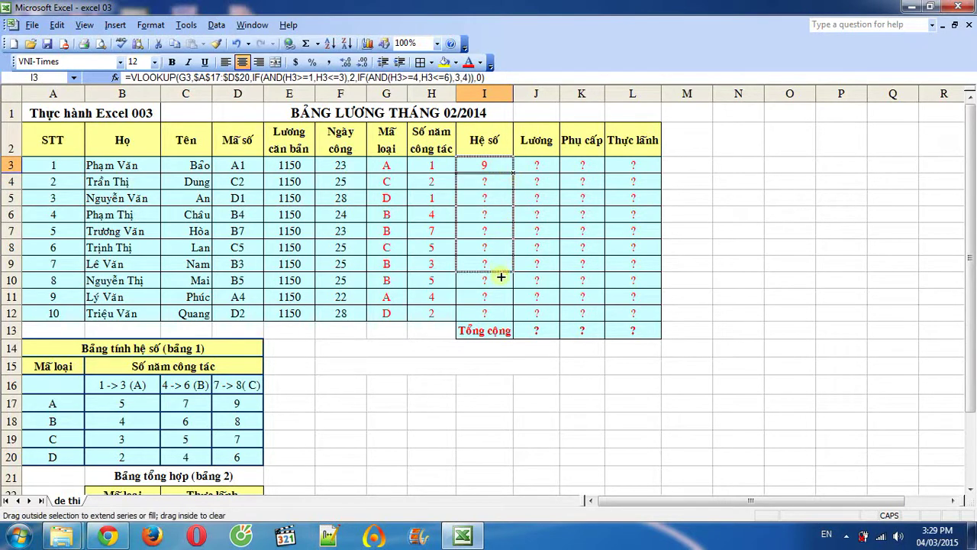
click(495, 165)
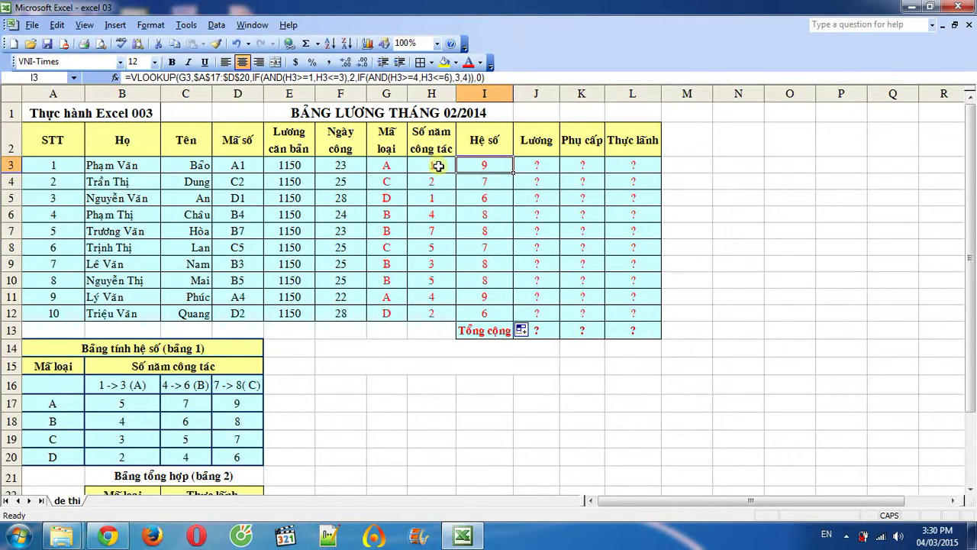
click(434, 164)
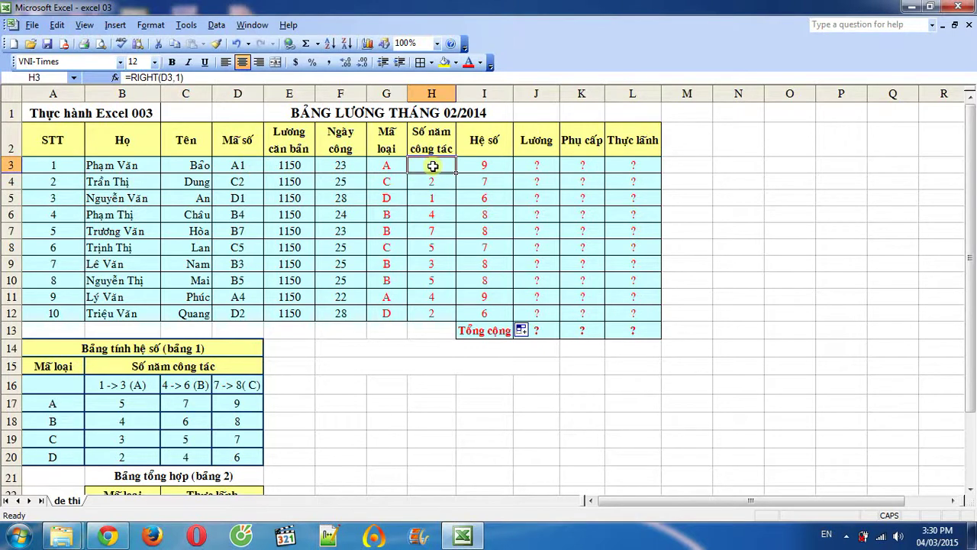
click(461, 165)
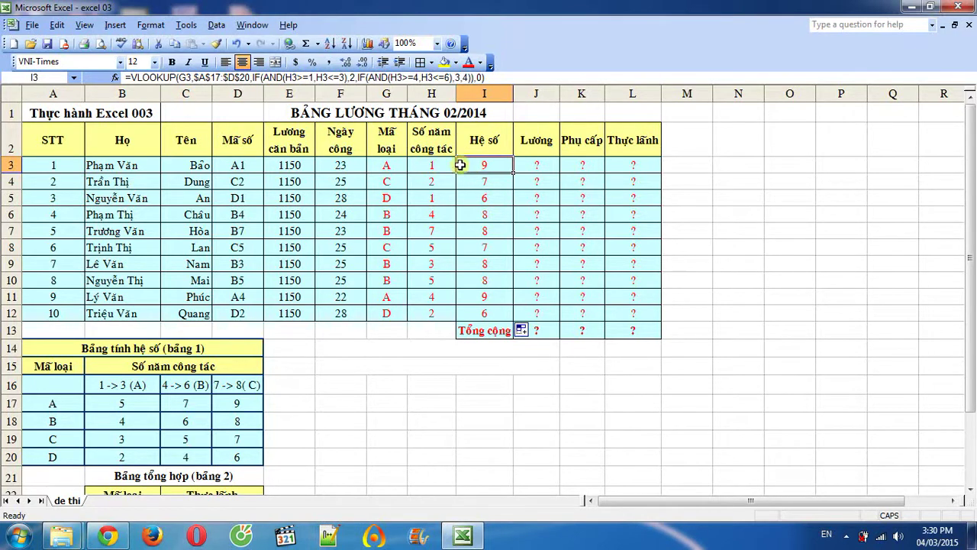
click(431, 165)
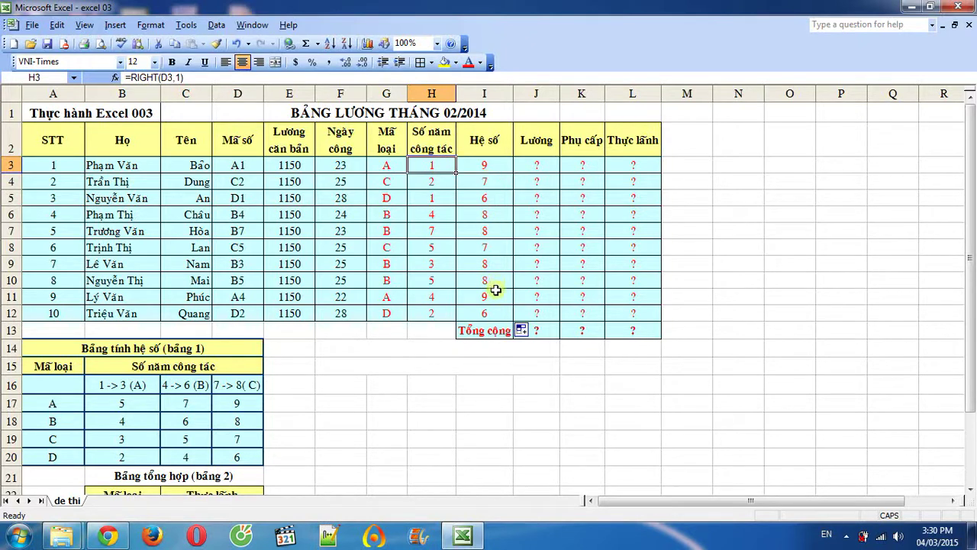
click(487, 168)
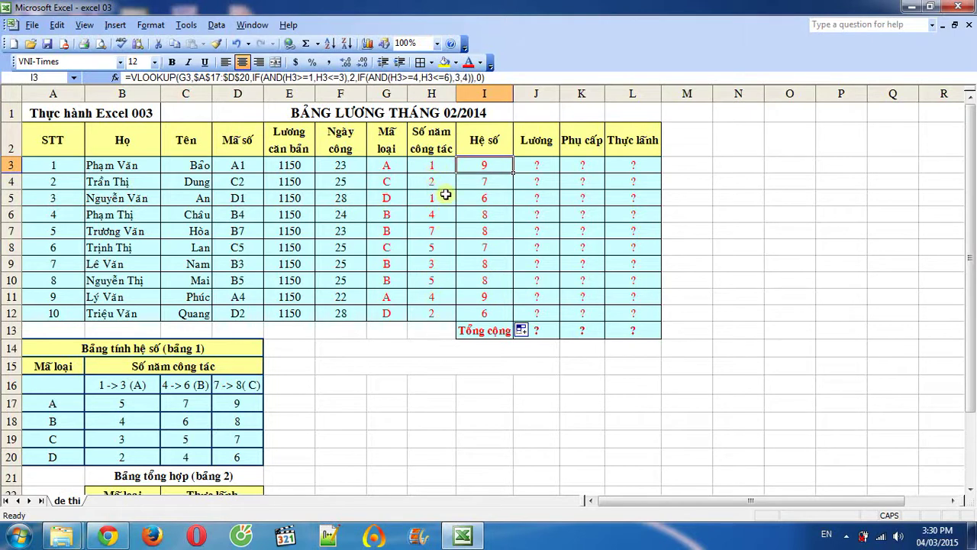
click(434, 165)
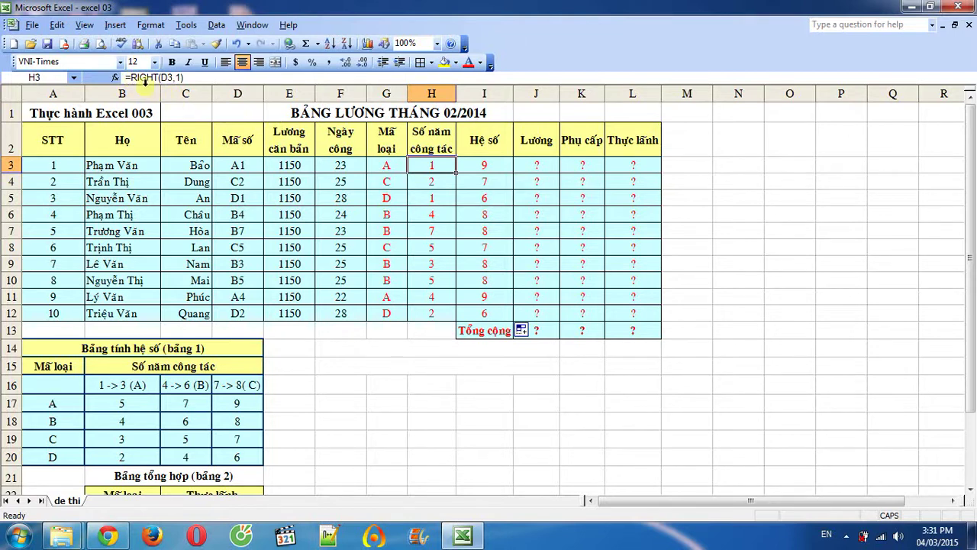
Step: Change H3 to =VALUE(RIGHT(D3,1)) and refill it down to H12 so Hệ số recalculates
click(132, 79)
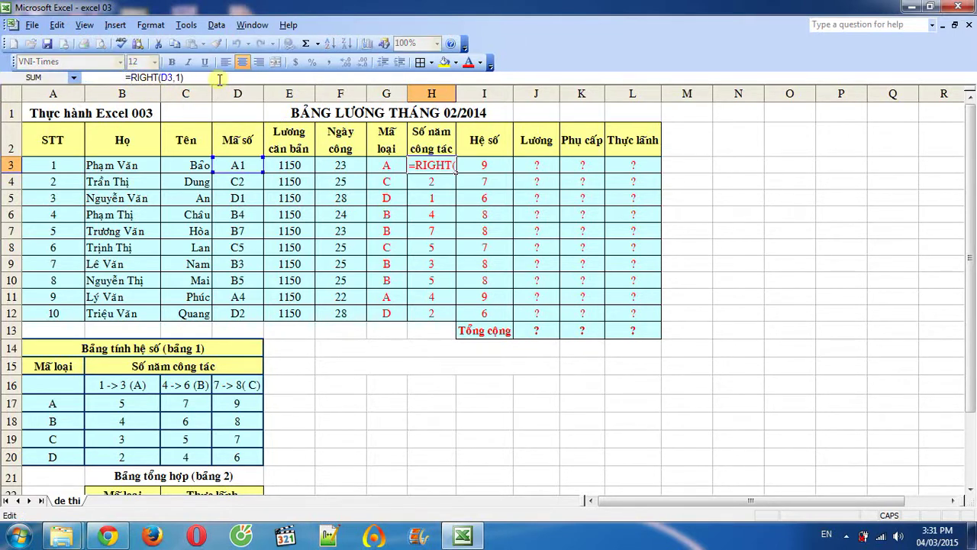
text(VALUE)
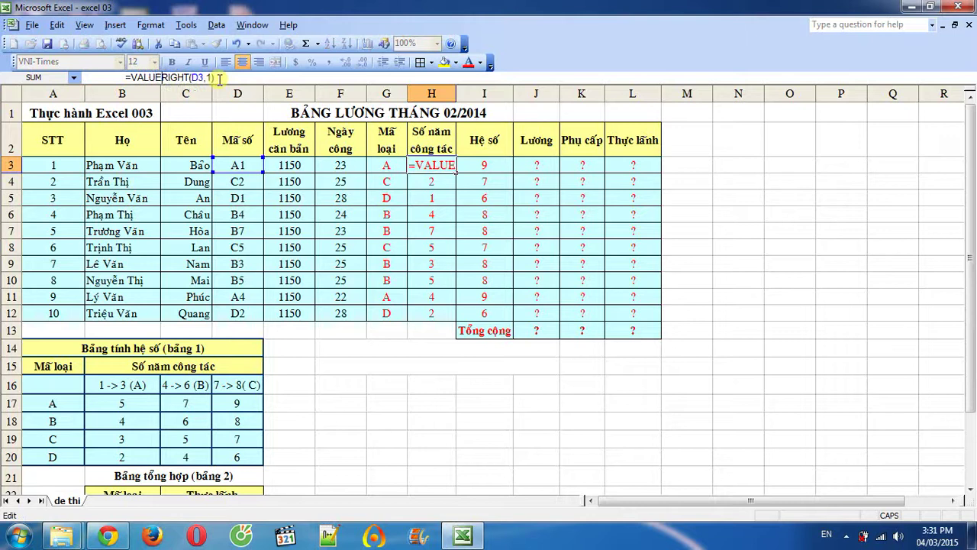
text(()
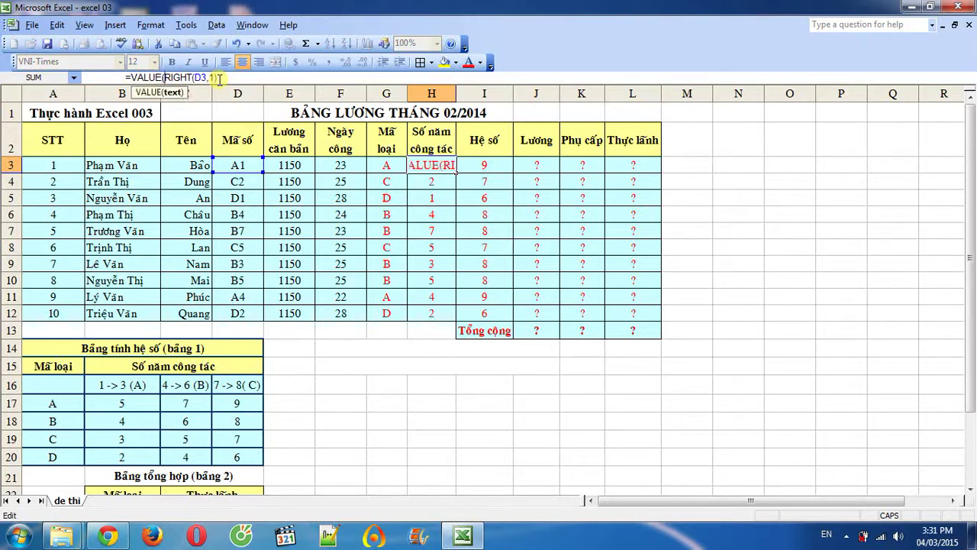
text())
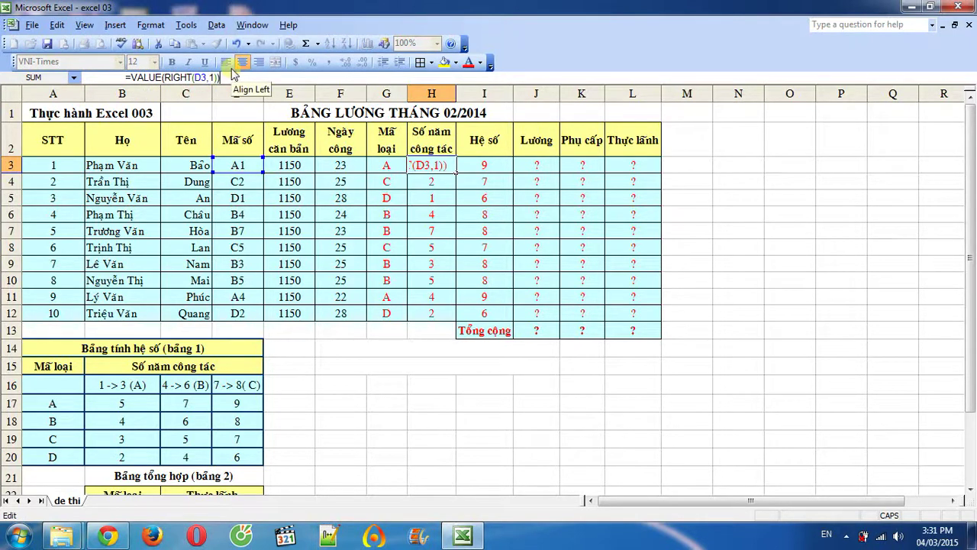
key(Return)
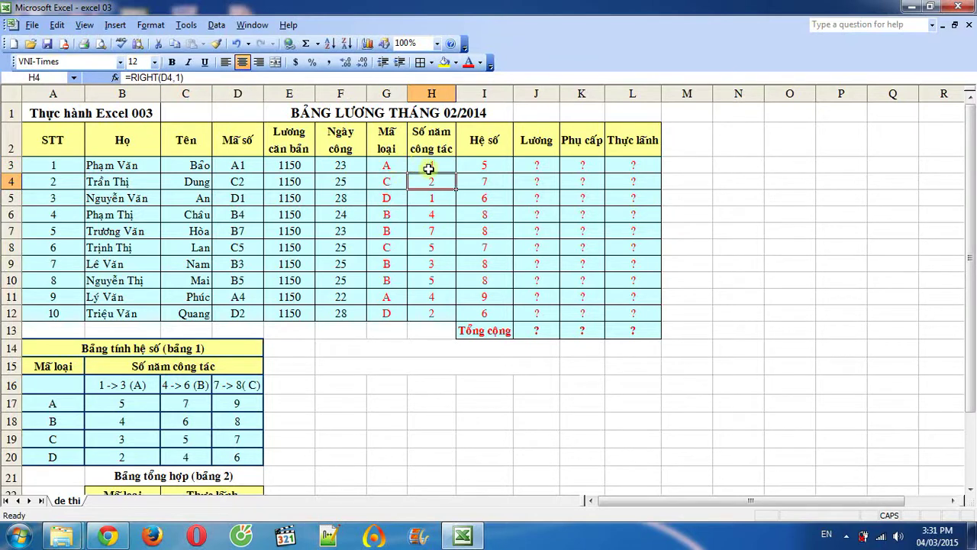
click(432, 164)
drag(456, 172, 435, 316)
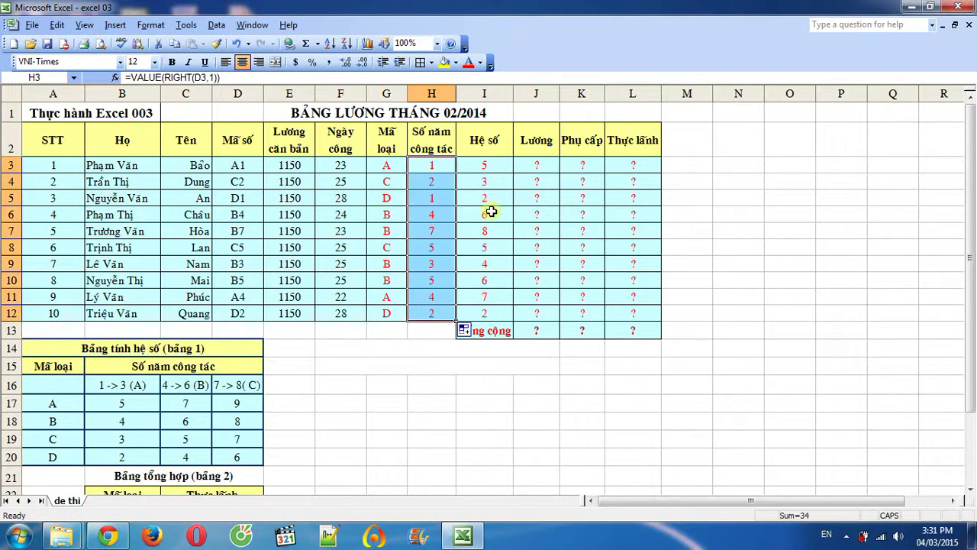
click(489, 163)
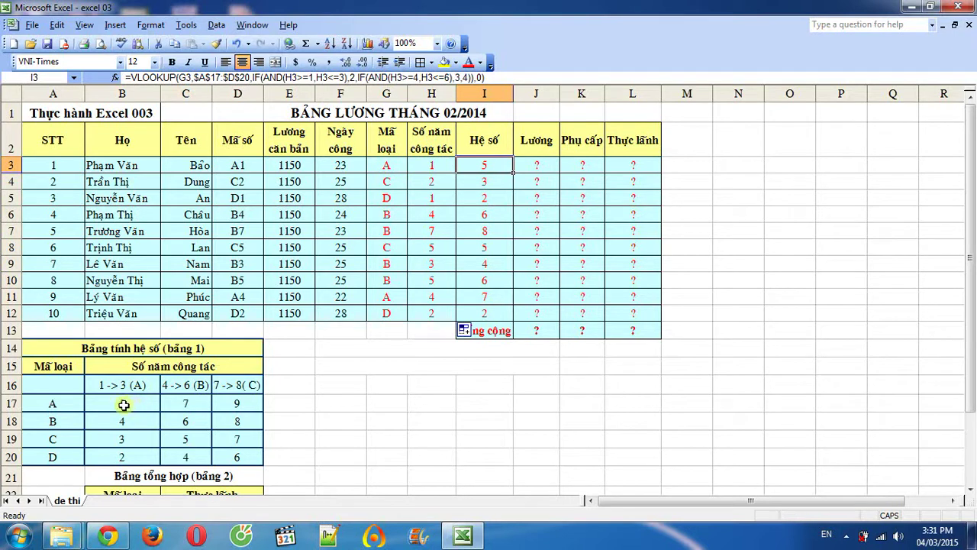
click(385, 184)
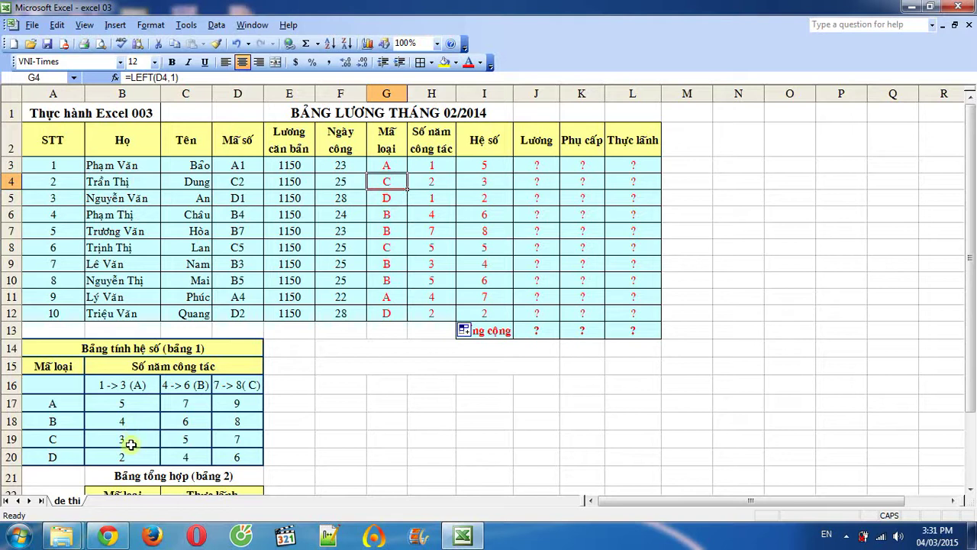
click(457, 200)
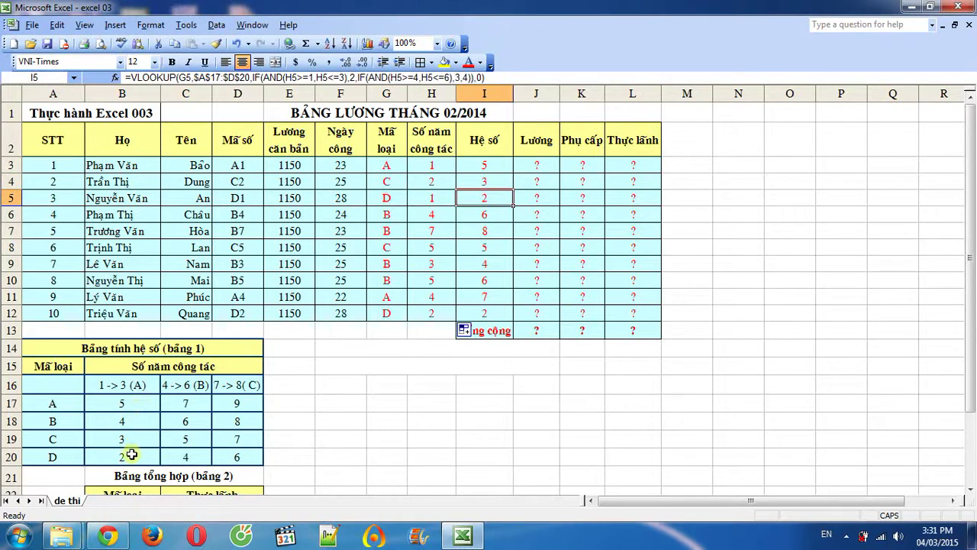
key(Down)
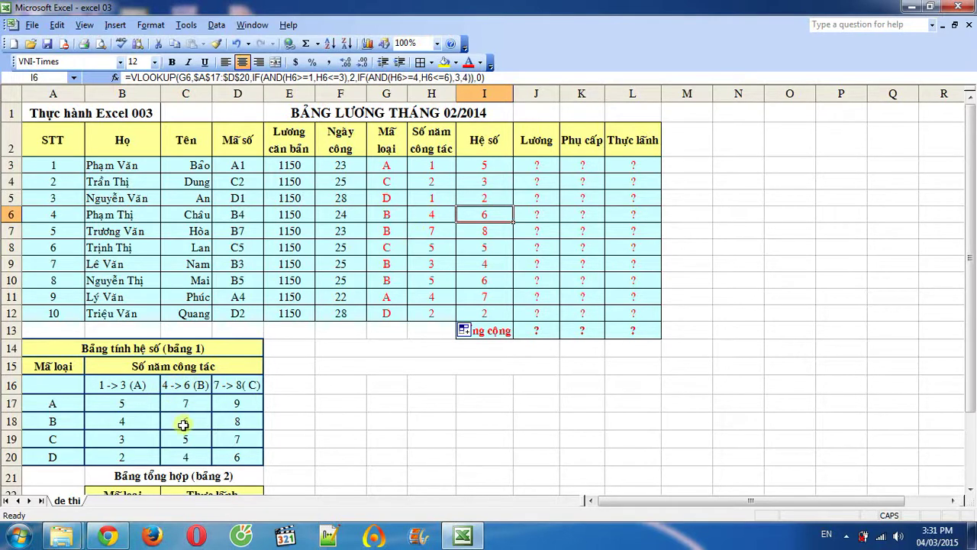
click(439, 229)
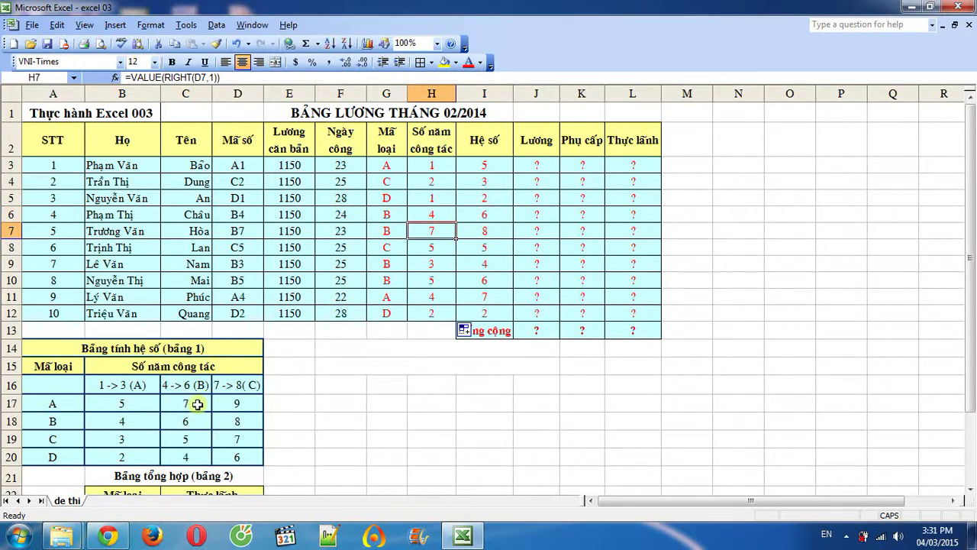
click(496, 236)
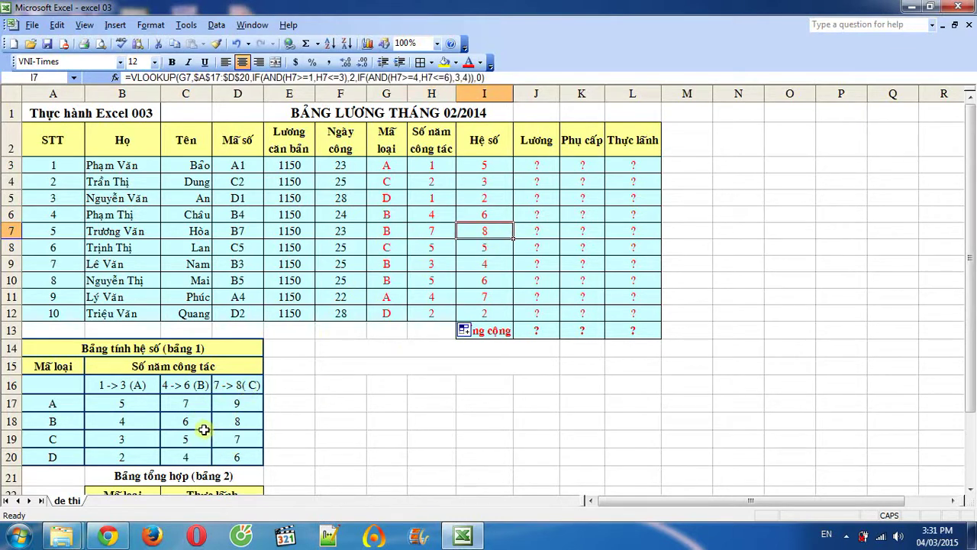
click(243, 424)
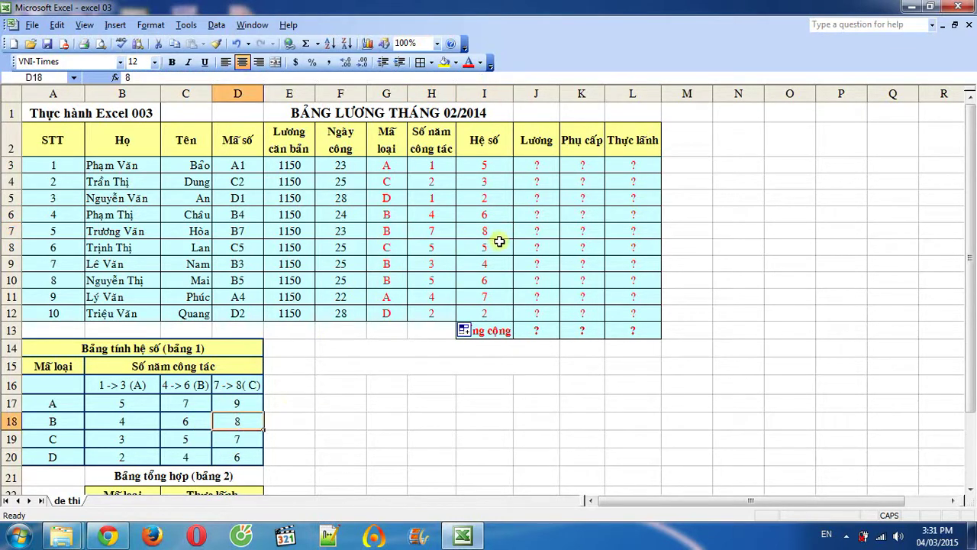
click(432, 168)
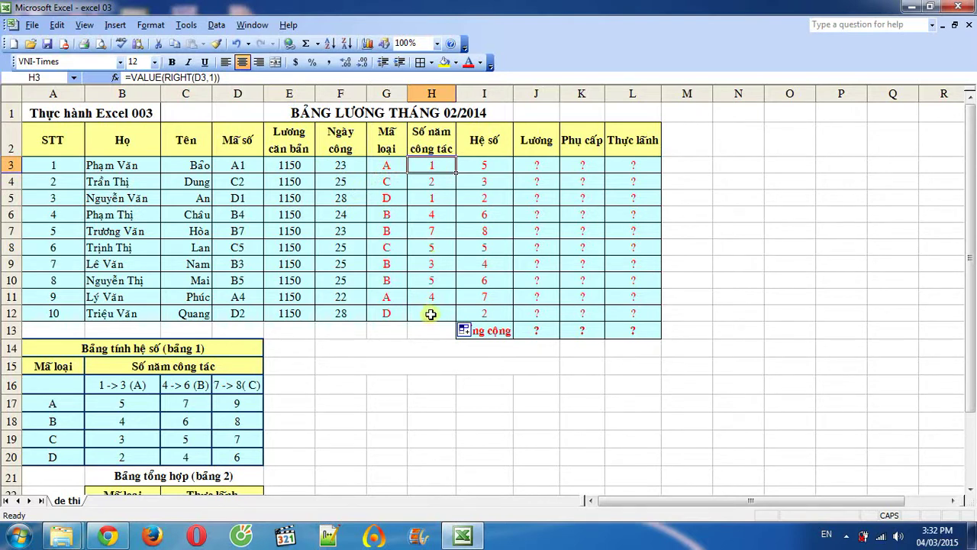
click(540, 167)
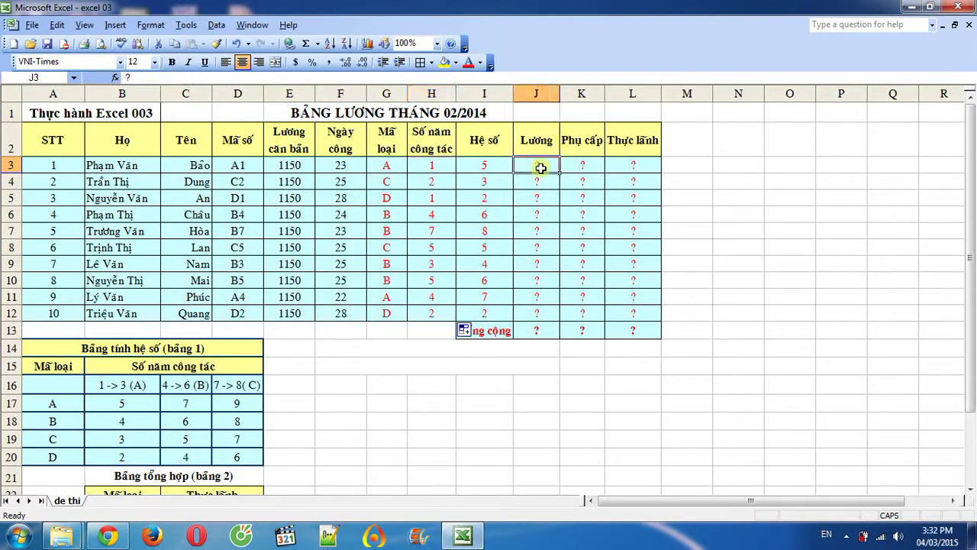
click(436, 167)
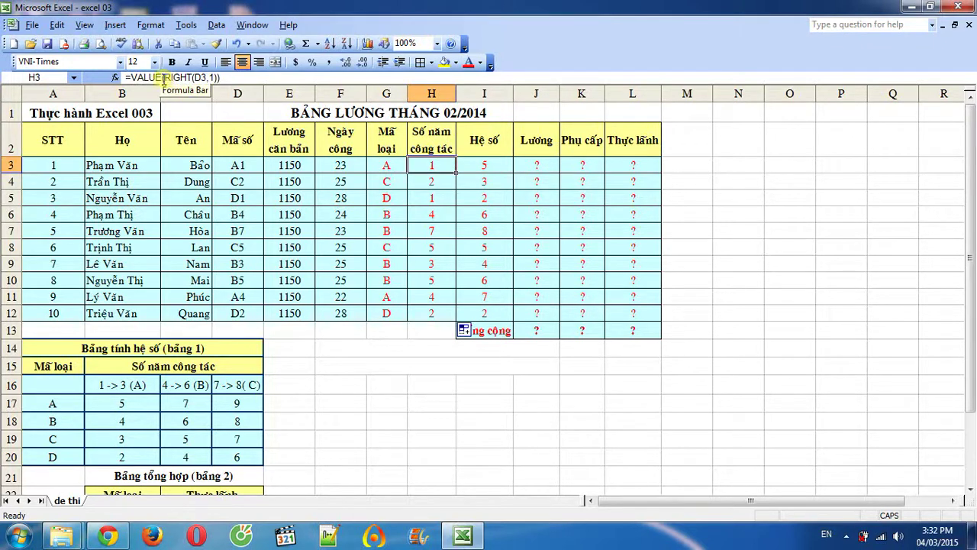
click(165, 77)
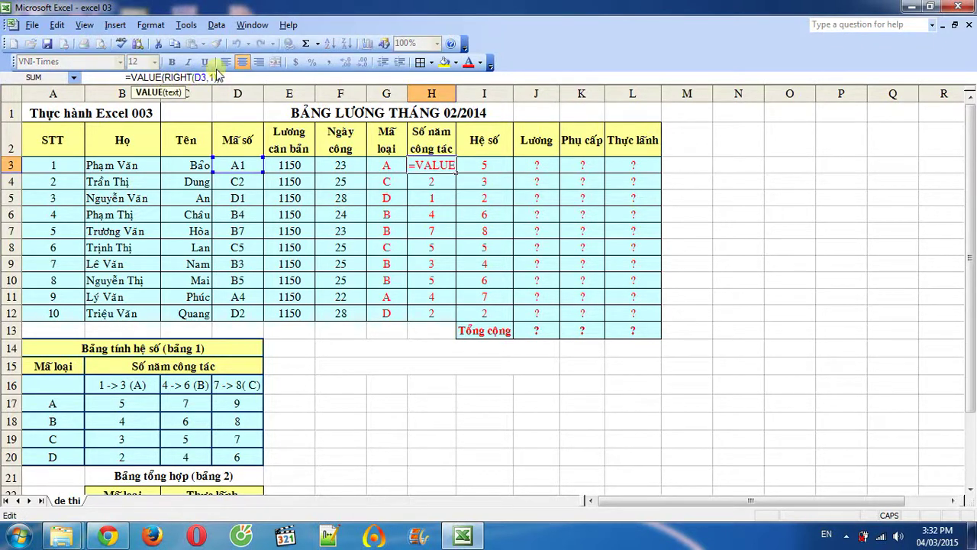
click(161, 78)
key(Return)
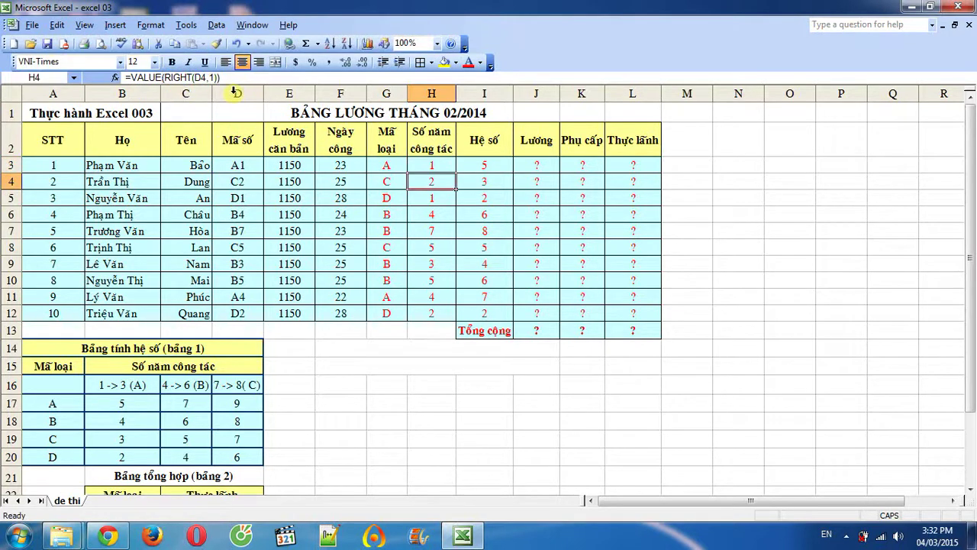
click(542, 164)
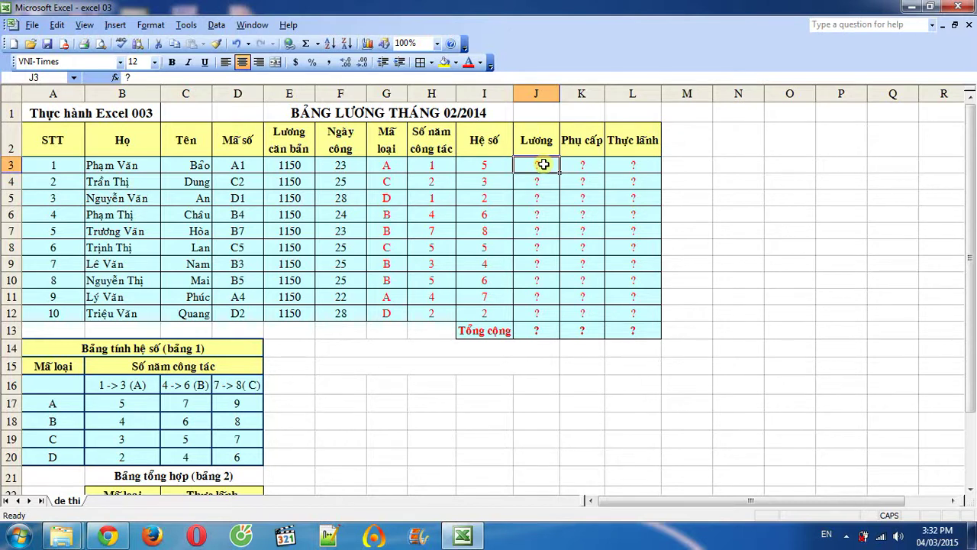
click(348, 183)
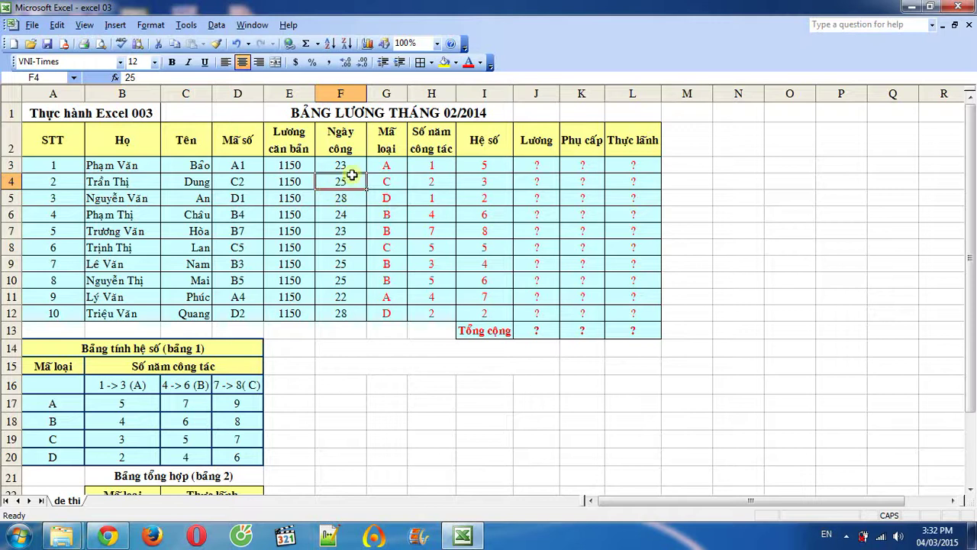
click(734, 180)
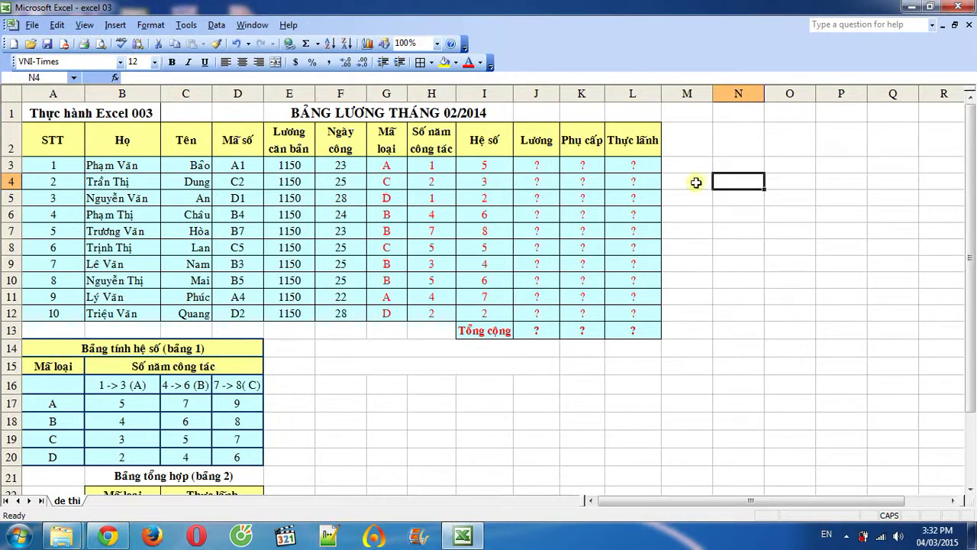
click(341, 181)
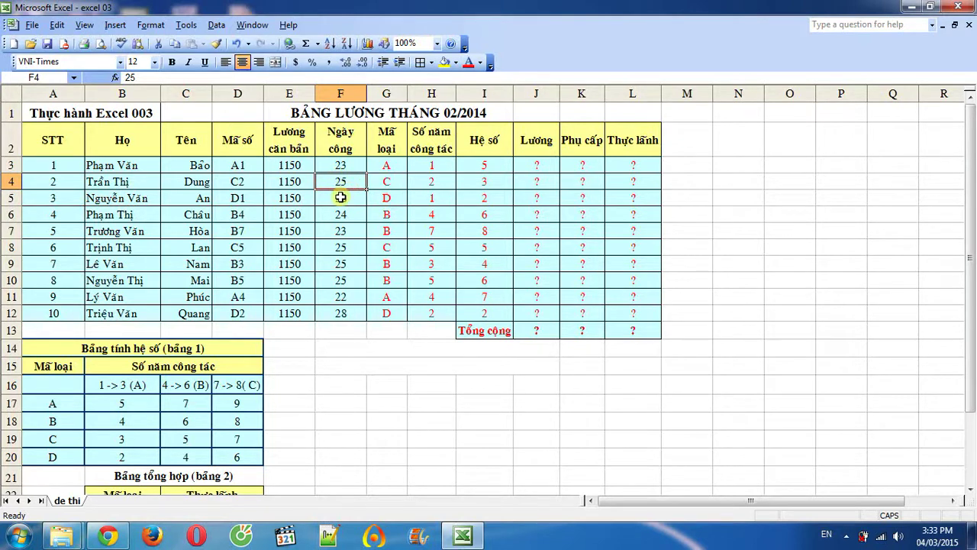
click(340, 194)
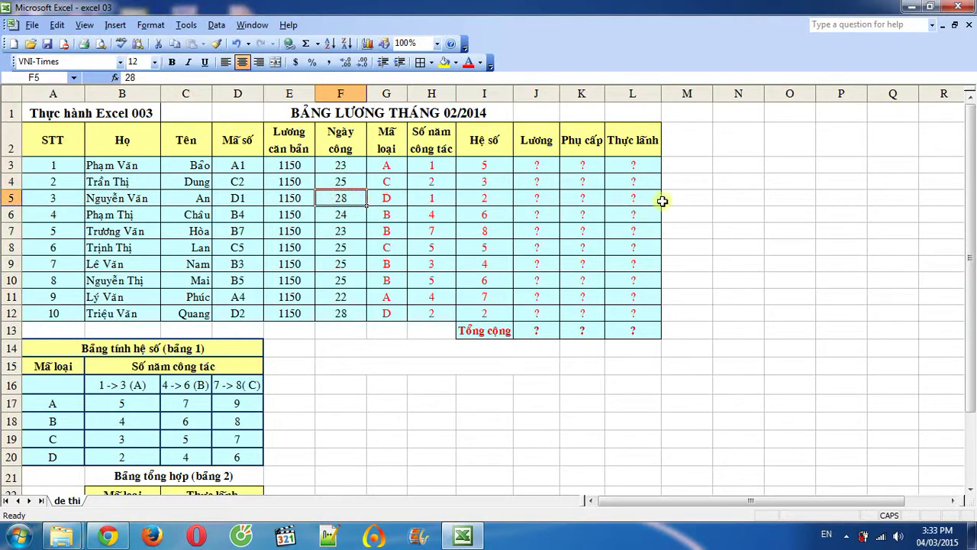
click(724, 199)
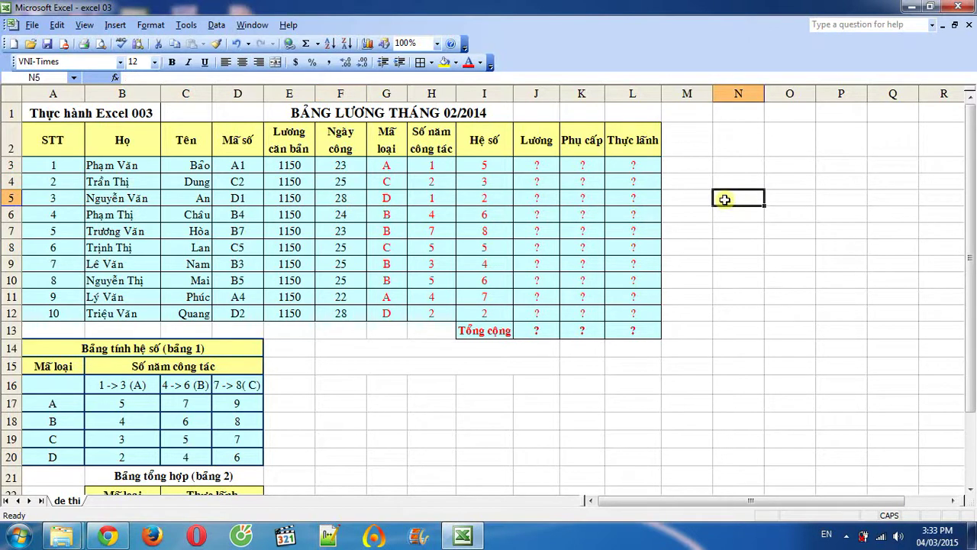
text(=2)
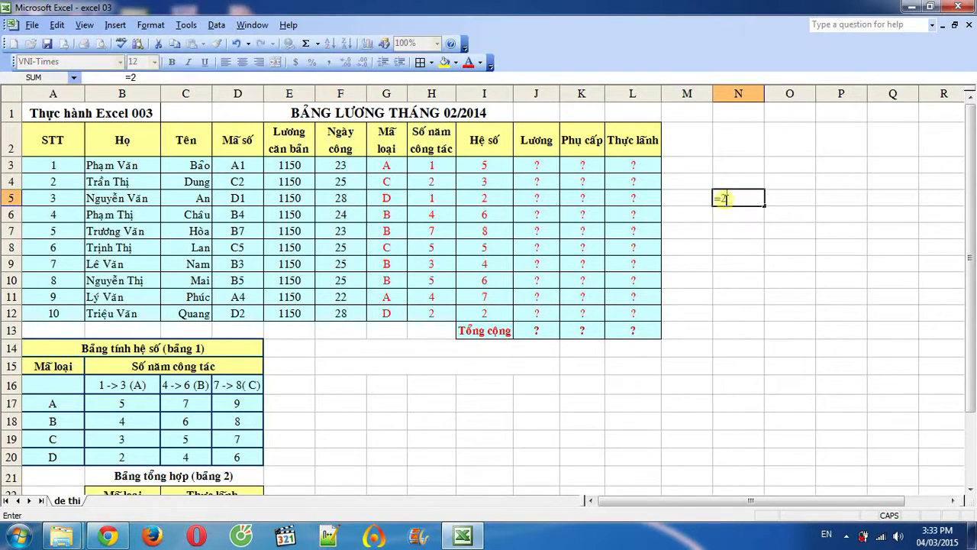
key(BackSpace)
text(28-)
text(24)
key(Return)
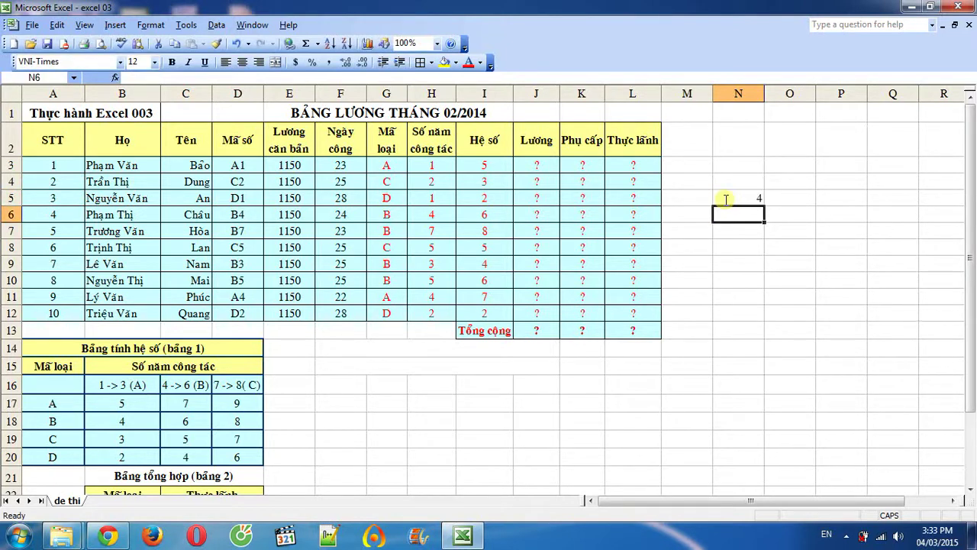
click(743, 196)
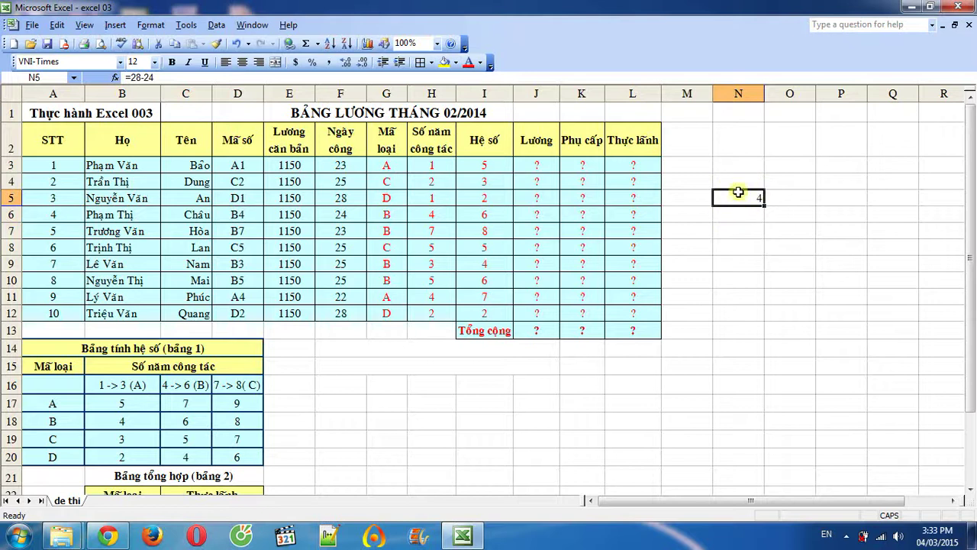
click(795, 200)
text(=)
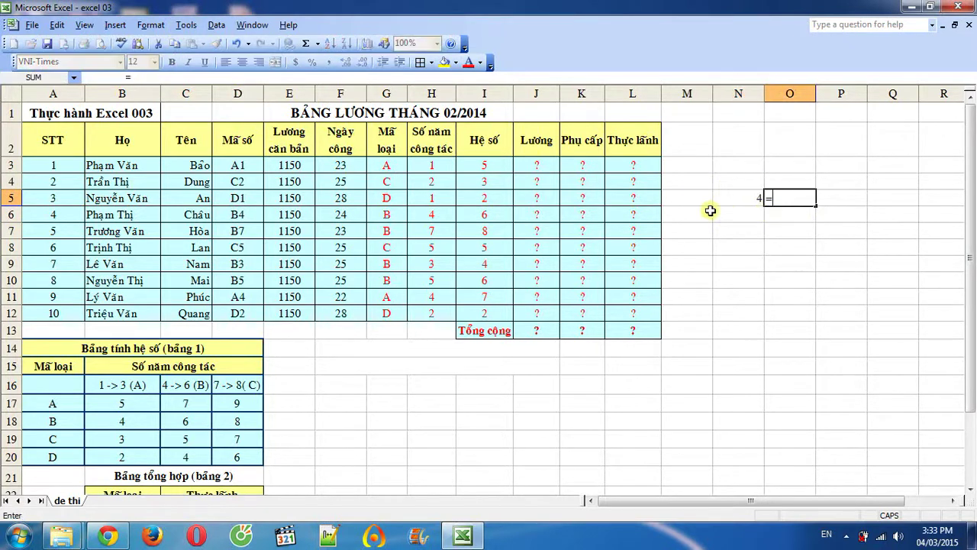
click(751, 196)
text(*)
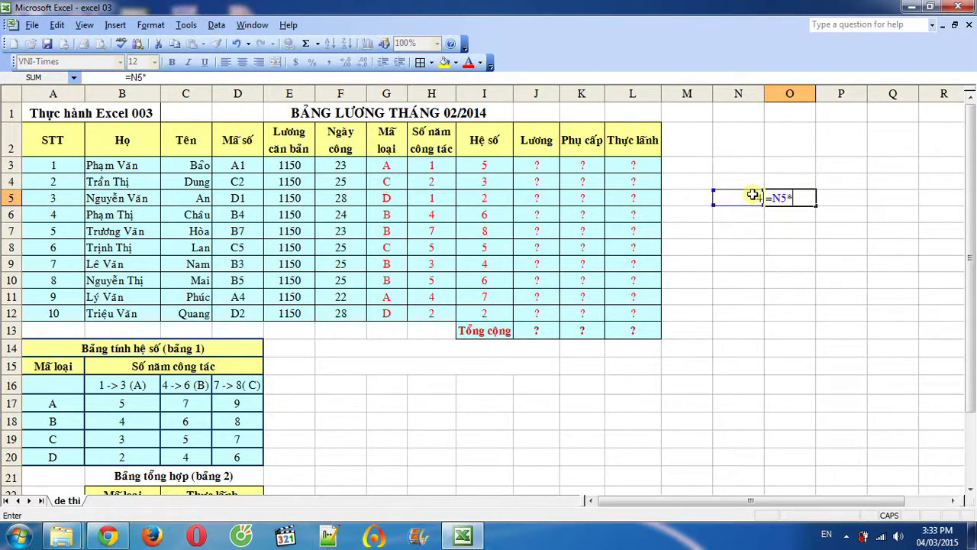
text(2)
key(Return)
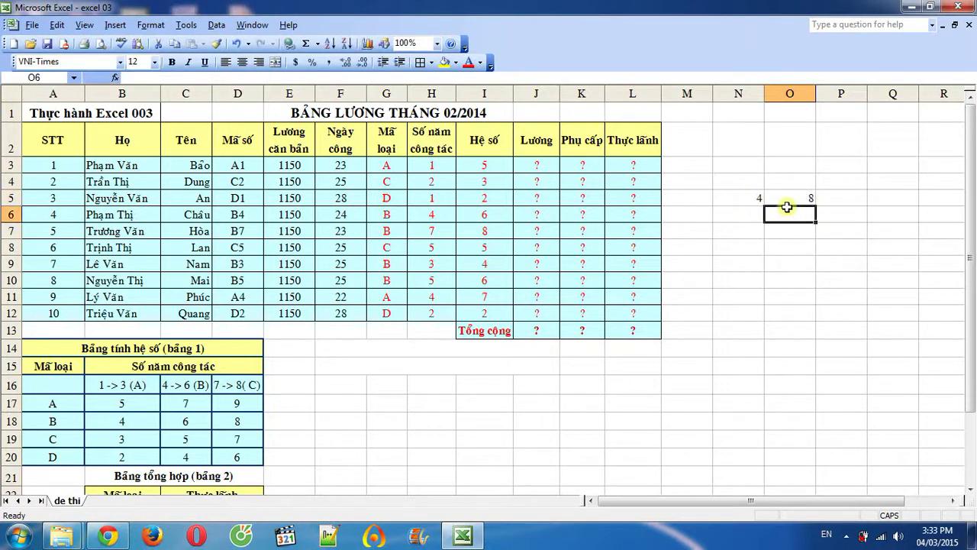
click(788, 198)
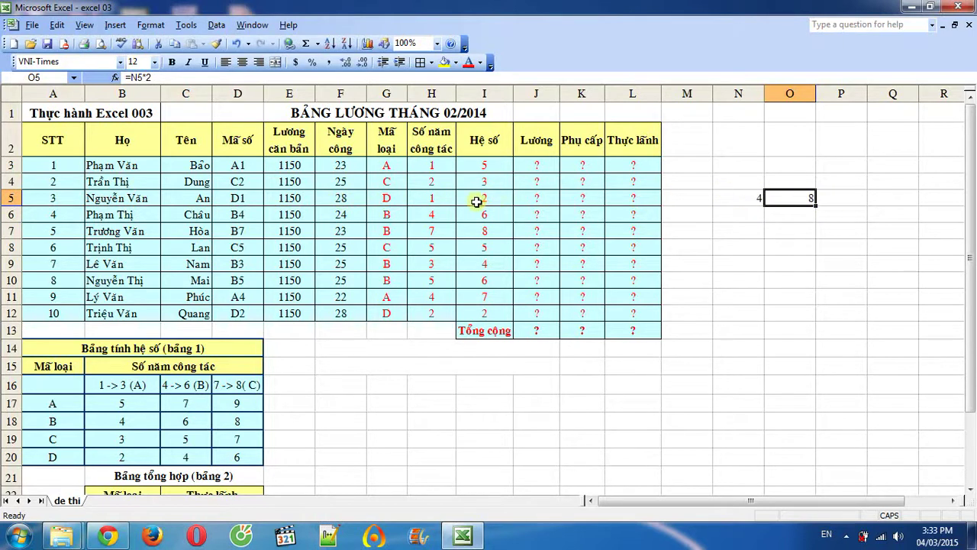
click(755, 195)
drag(755, 195, 797, 197)
key(Delete)
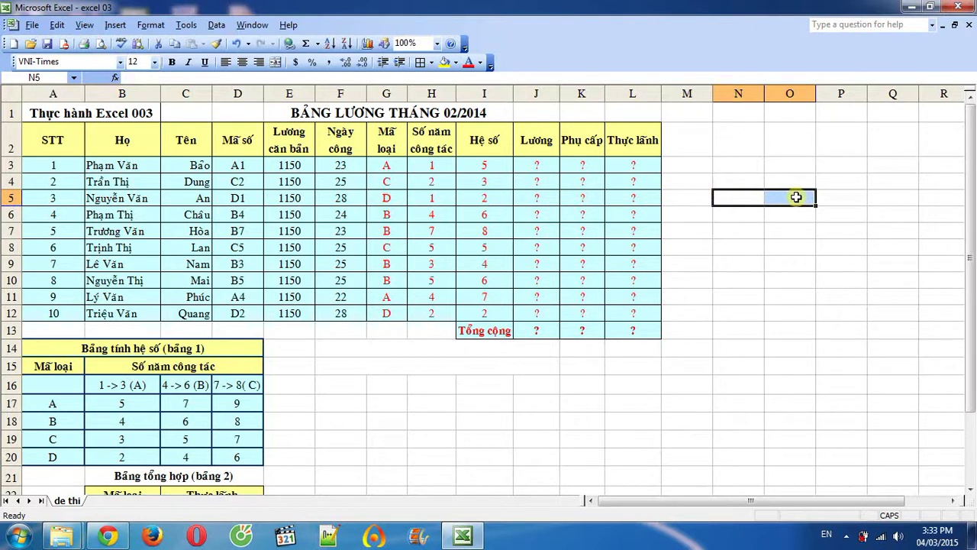
click(549, 163)
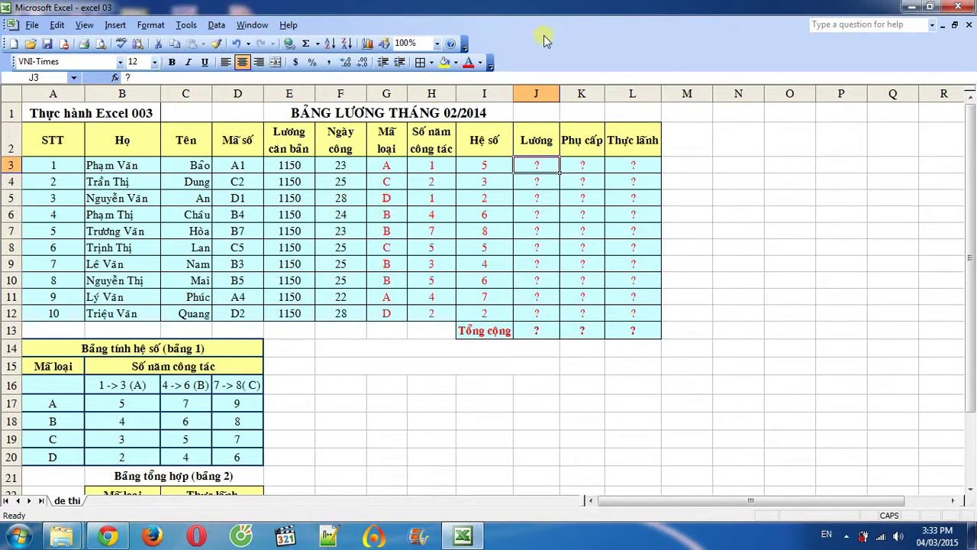
Step: Start J3's Lương formula =IF(F3>24,(F3-24)*2+2… to handle Ngày công beyond 24
click(157, 76)
key(BackSpace)
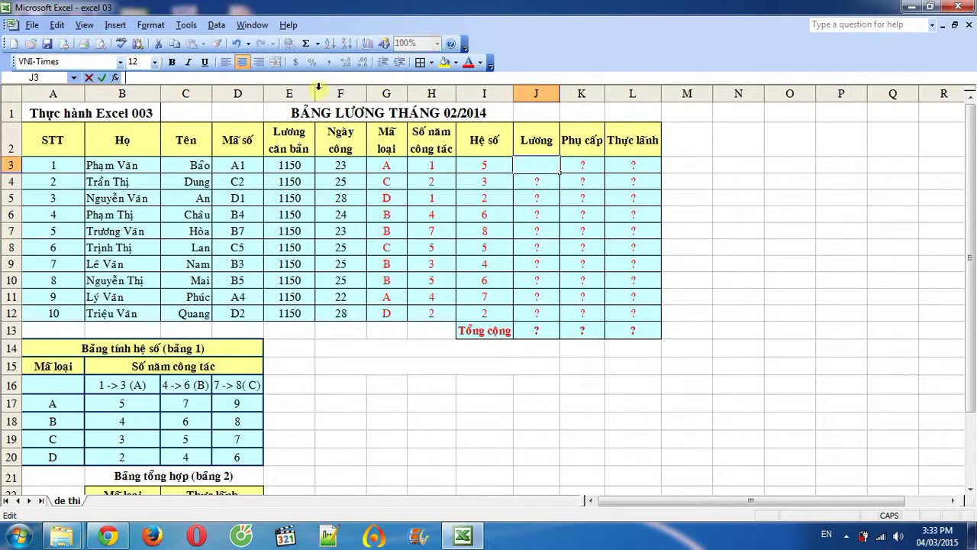
text(=)
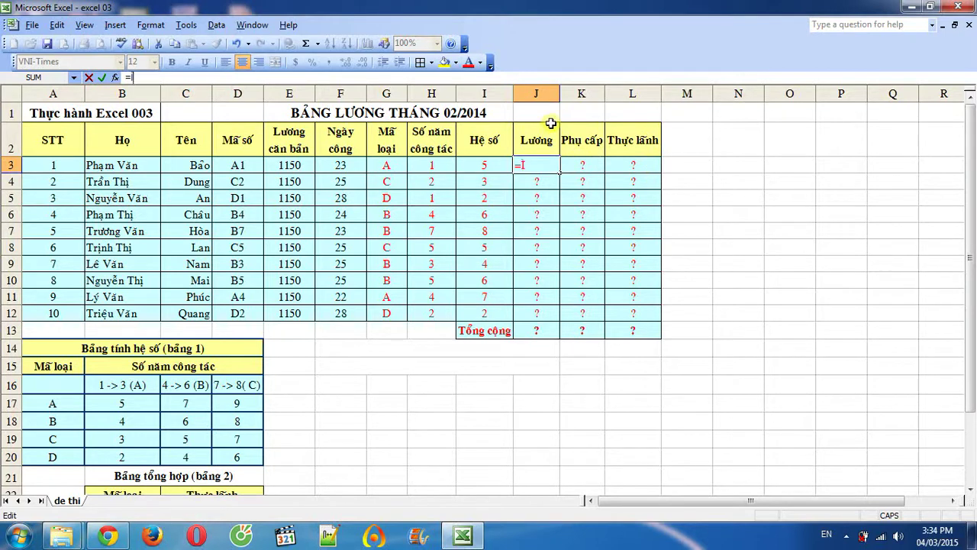
text(IF()
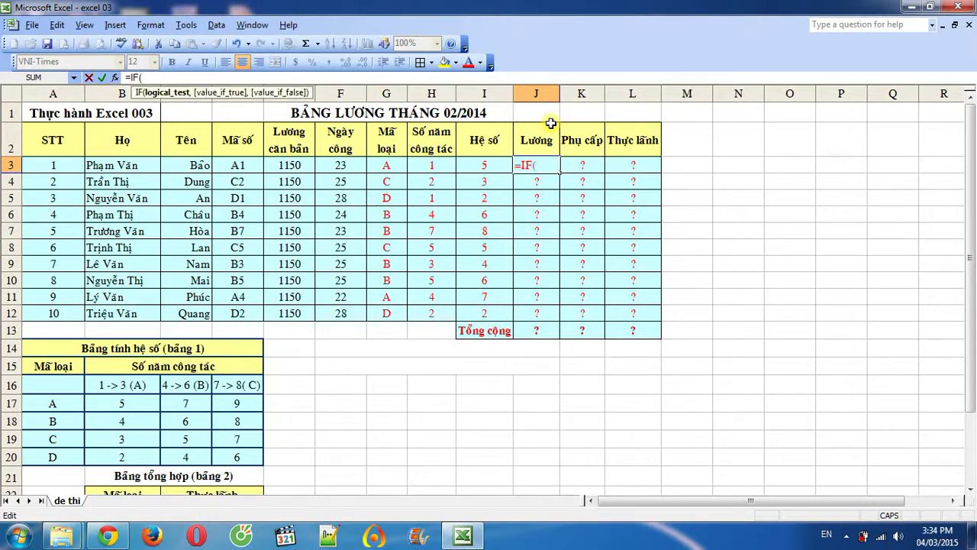
click(343, 166)
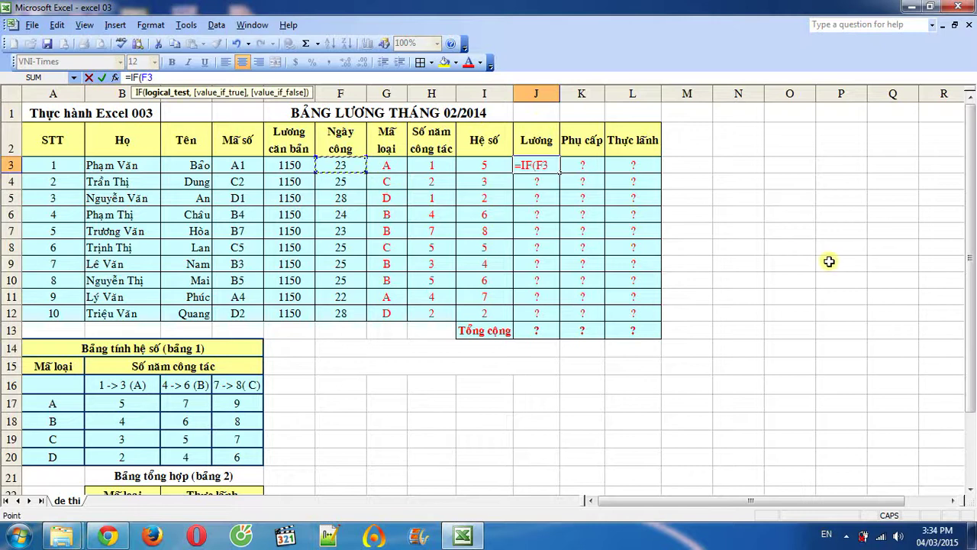
text(>24)
text(,)
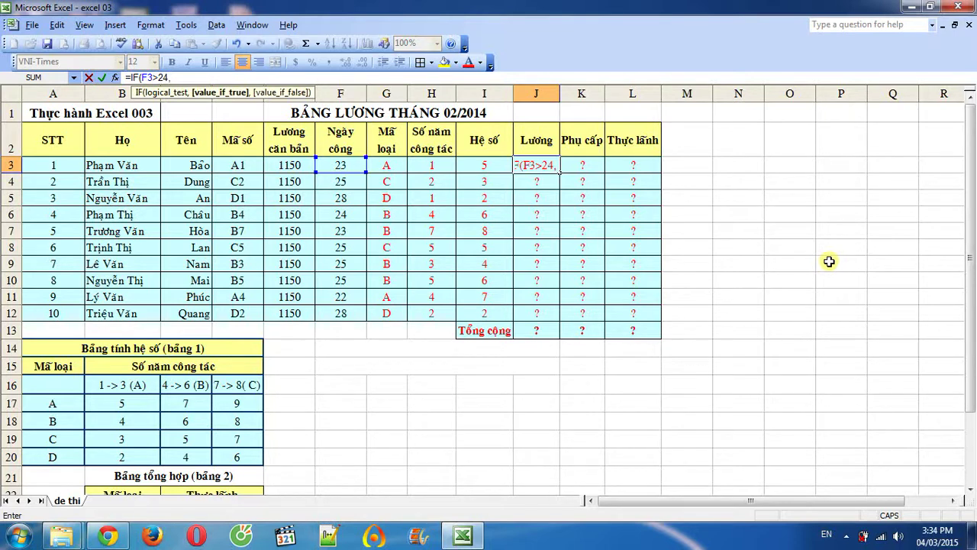
text(()
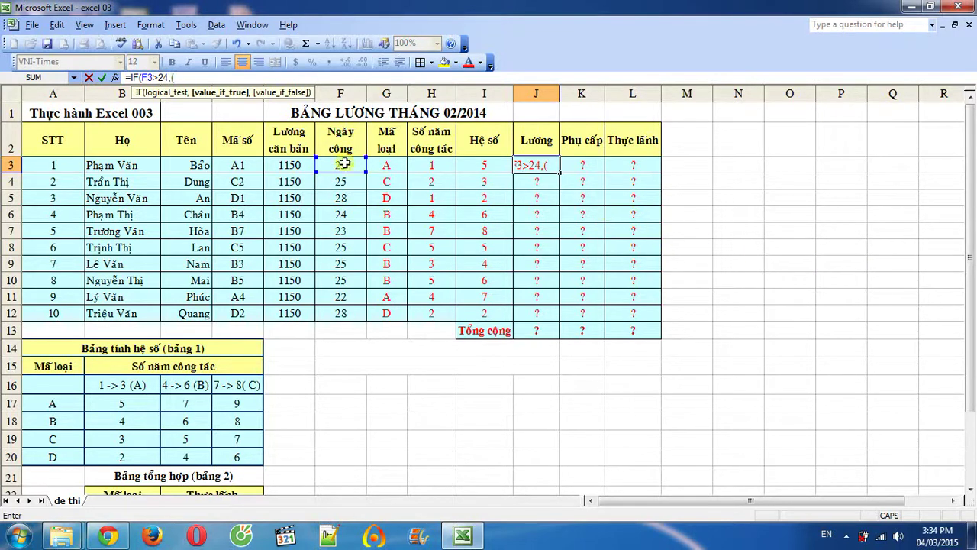
click(344, 165)
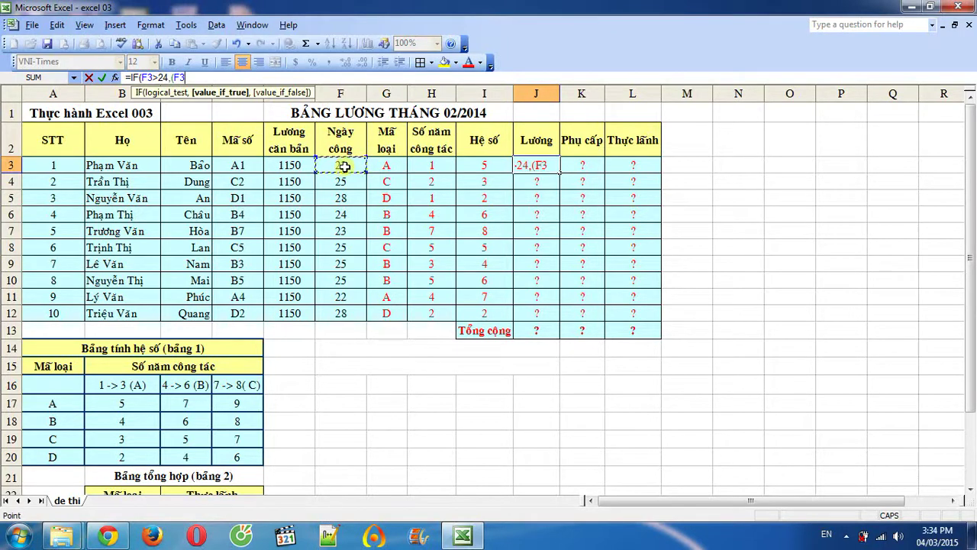
text(-24)
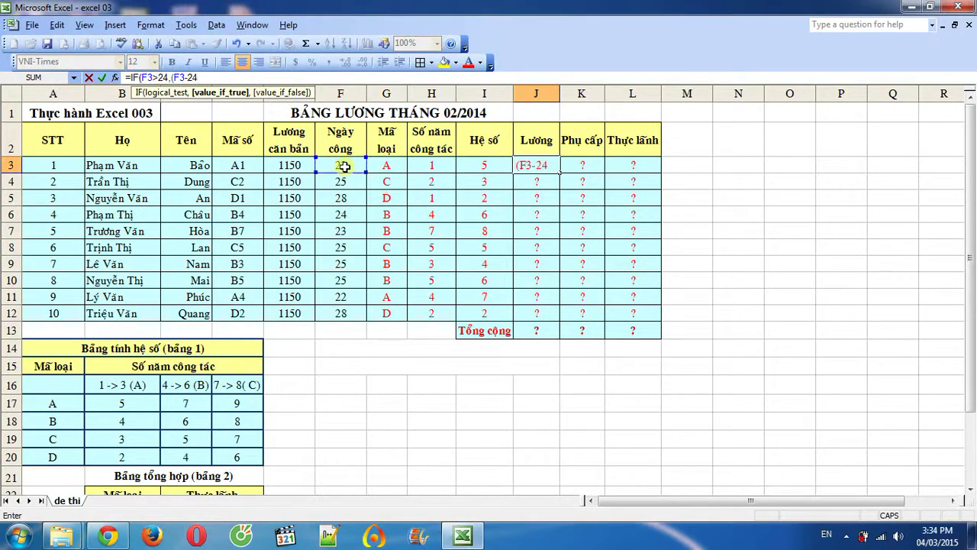
text()*)
text(2)
text(+)
text(24)
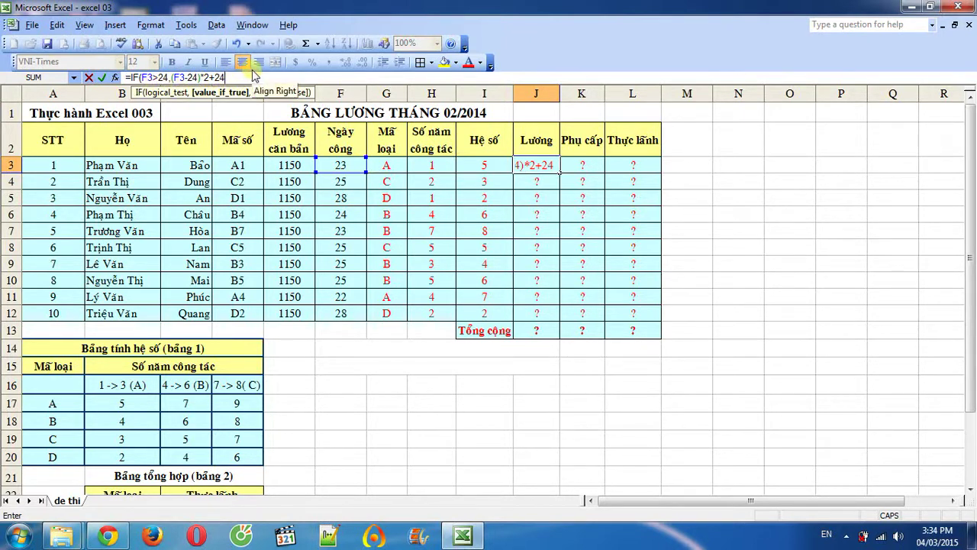
Step: Multiply the over-24-days branch of J3's formula by base salary E3 and Hệ số I3
click(169, 79)
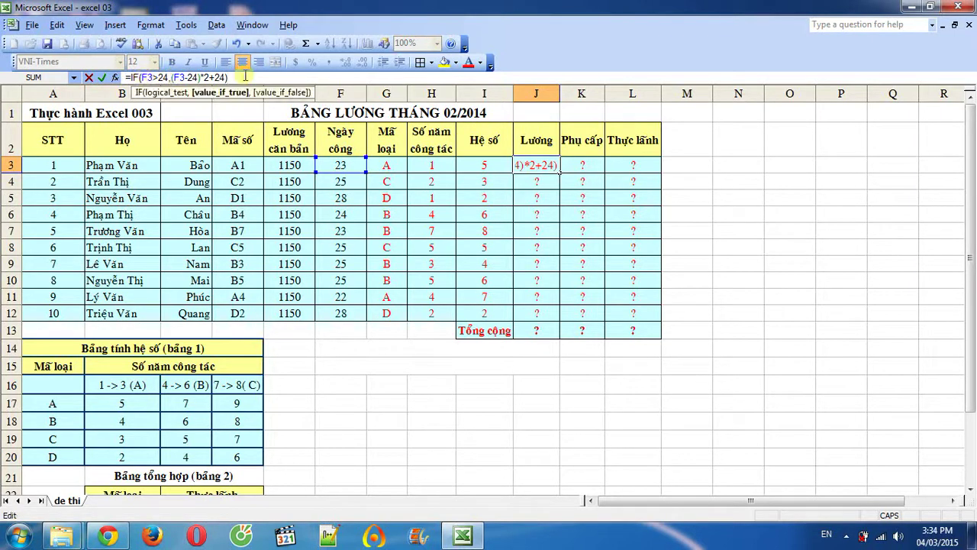
text(,()
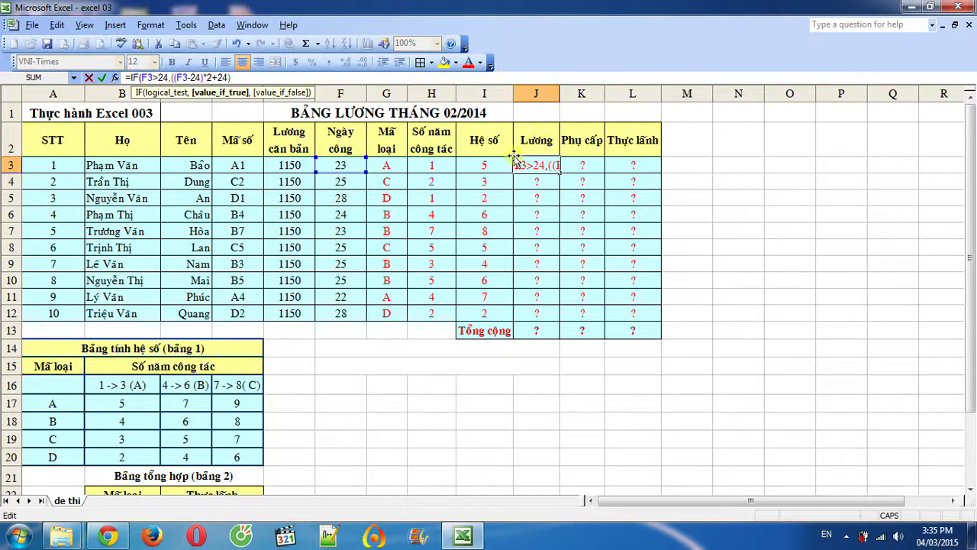
click(287, 165)
click(288, 165)
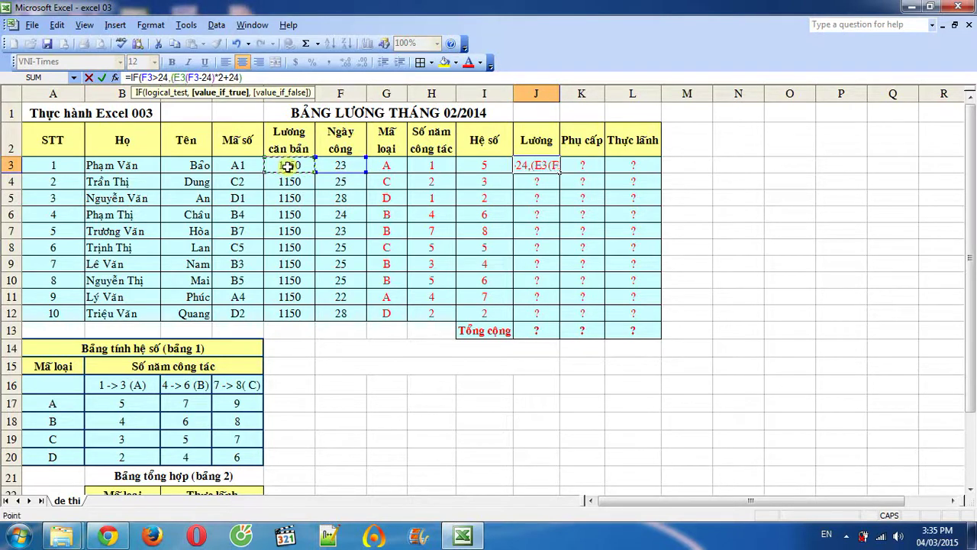
key(BackSpace)
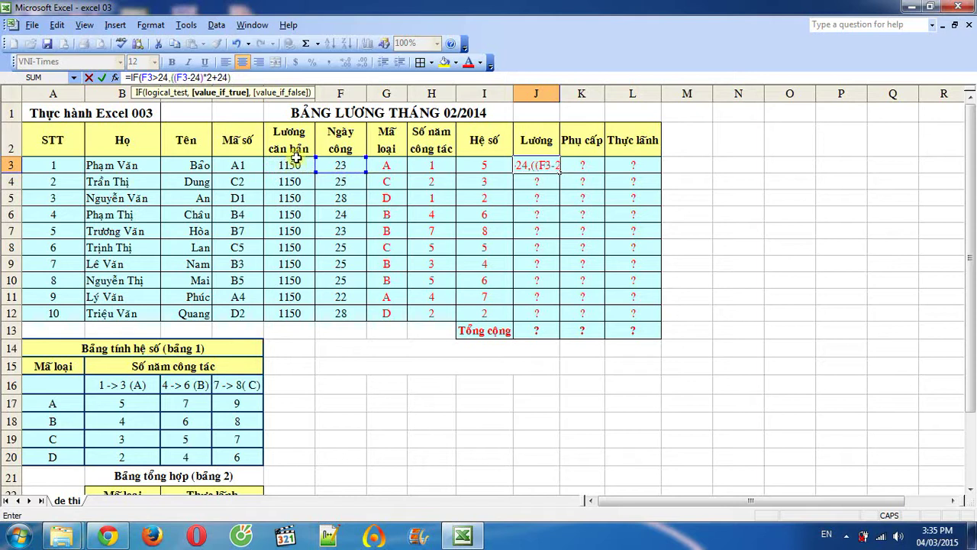
click(243, 79)
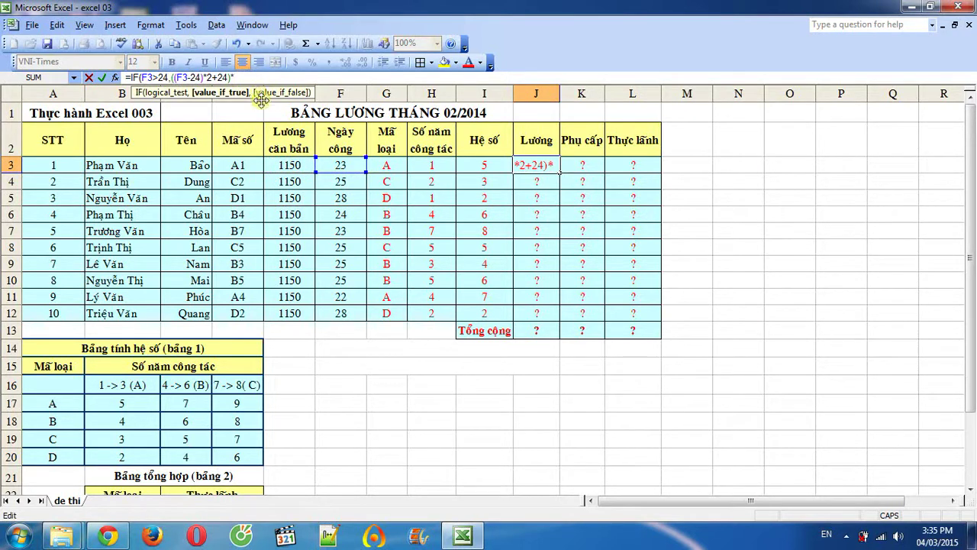
click(302, 167)
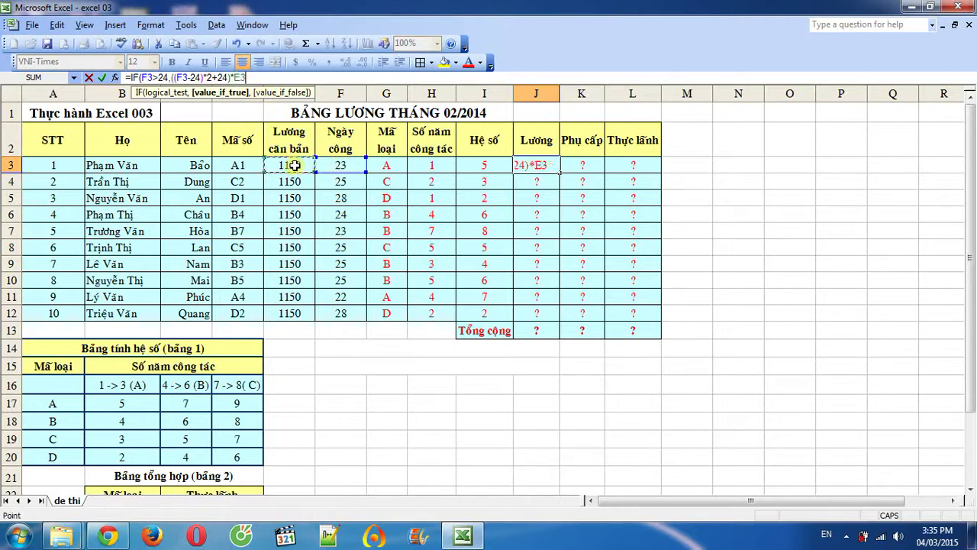
text(*)
click(483, 165)
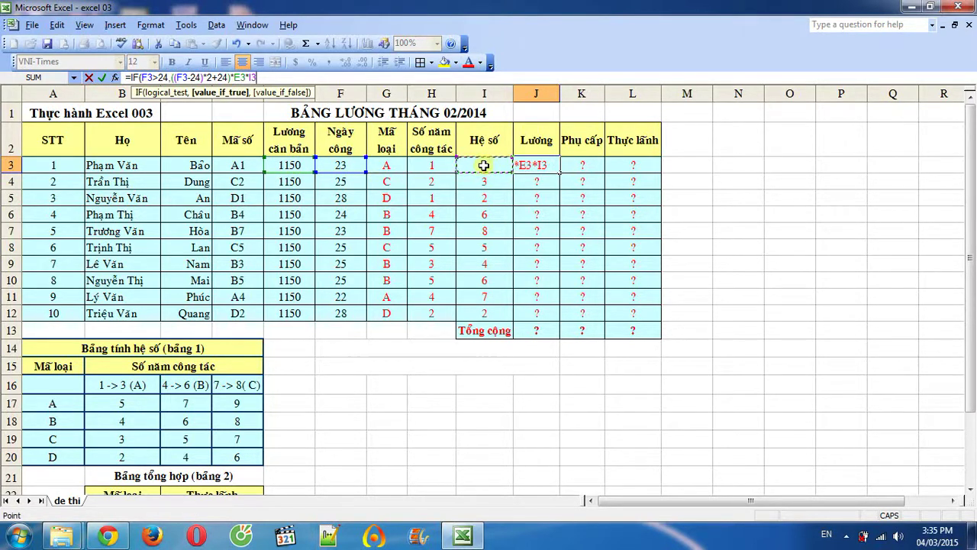
text(,)
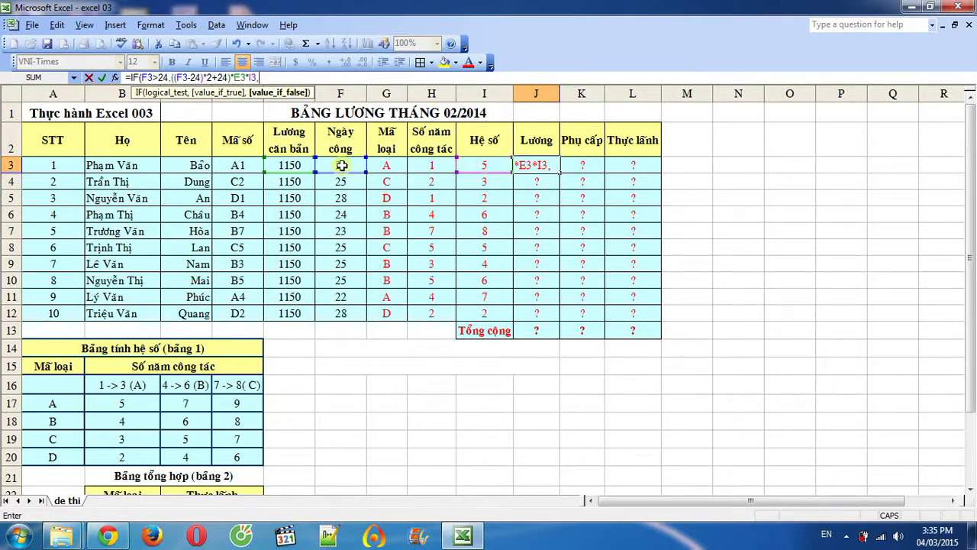
Step: Add the normal case F3*E3*I3 and commit the Lương formula, giving 132250
click(341, 165)
text(*)
click(281, 165)
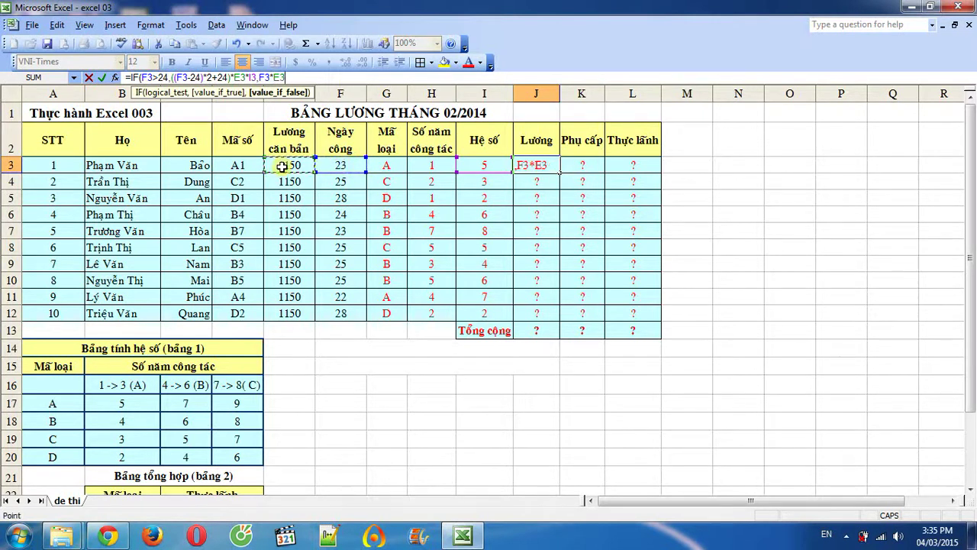
text(*)
click(479, 164)
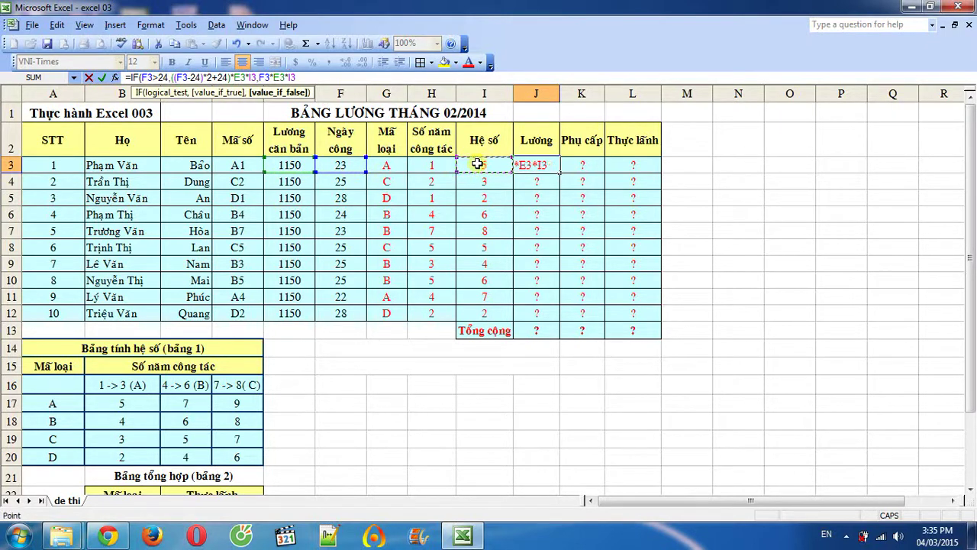
text())
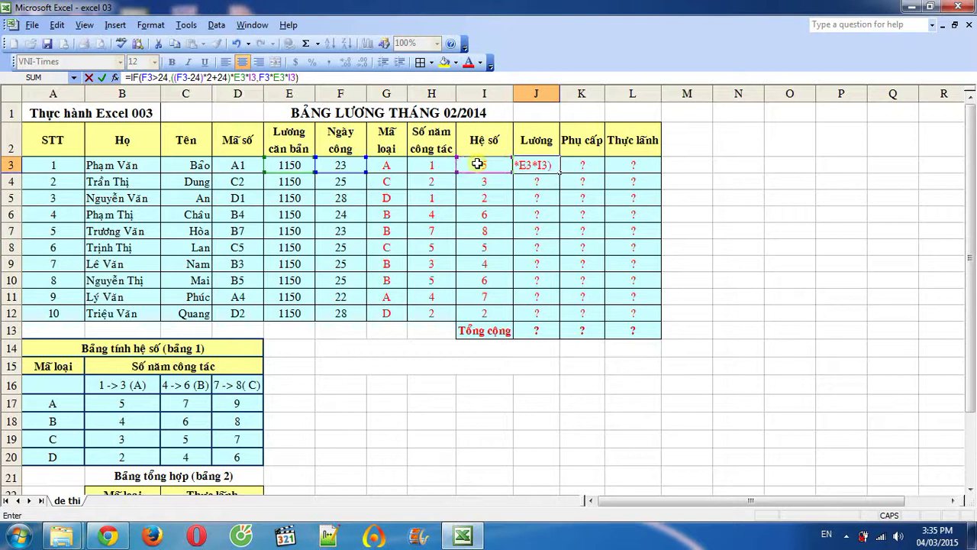
key(Return)
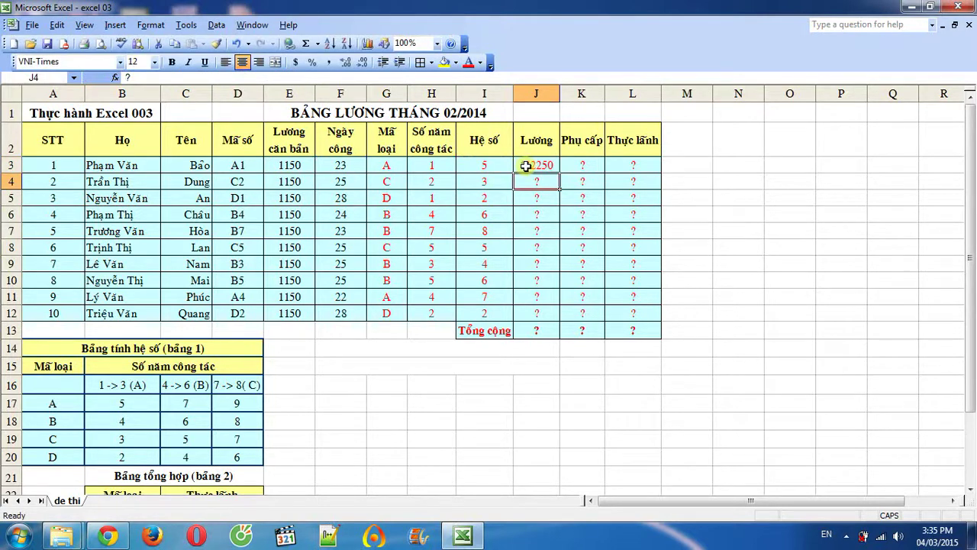
Step: Widen column J and copy the Lương formula down to J12, salaries 73600 to 211600
click(534, 164)
drag(560, 93, 578, 93)
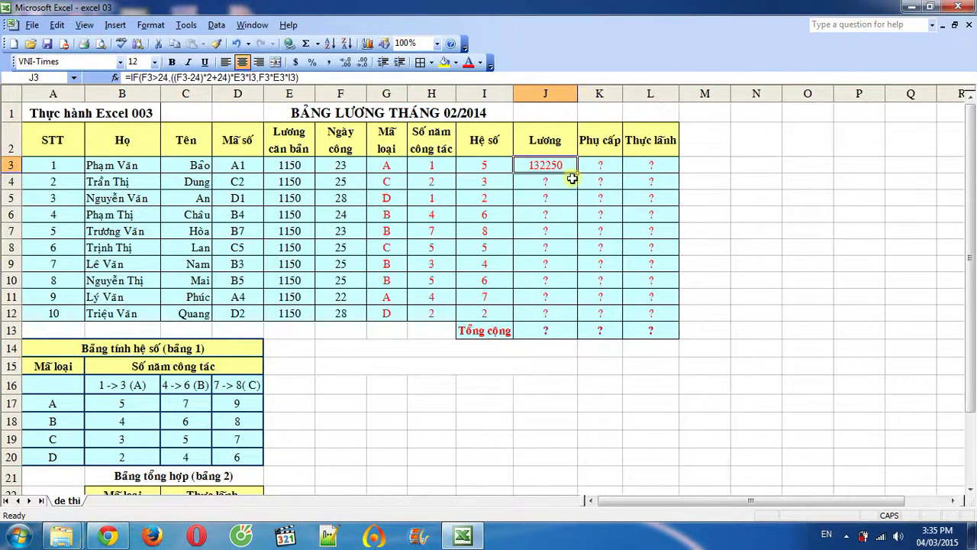
drag(578, 172, 576, 316)
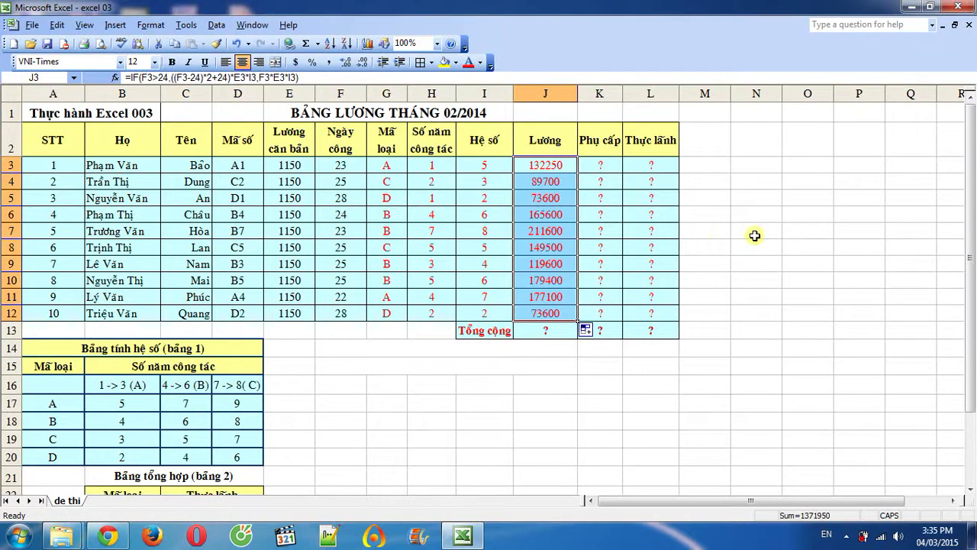
click(557, 166)
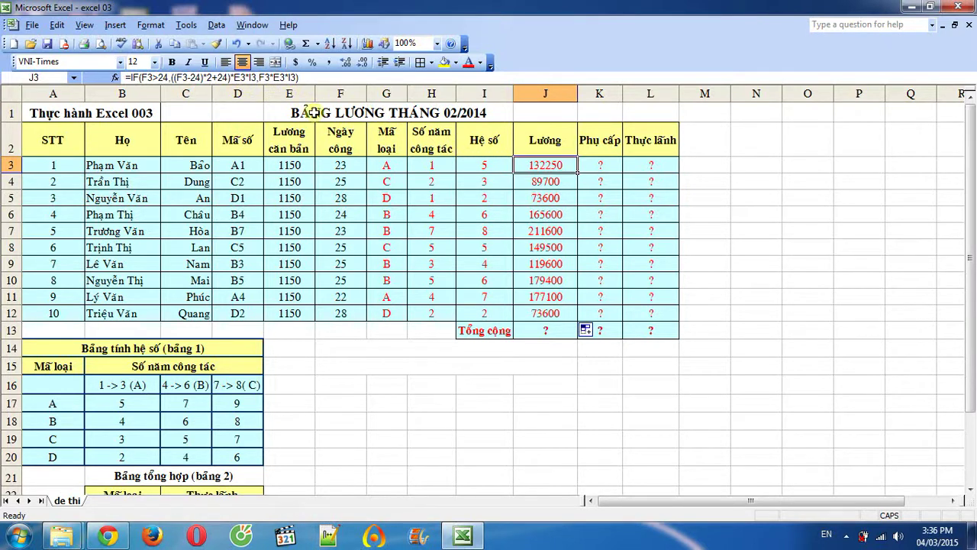
click(704, 168)
Step: Draft a trial formula =IF(F3>24,(F3-24)*2+24 in N3 so extra days over 24 count double
click(754, 166)
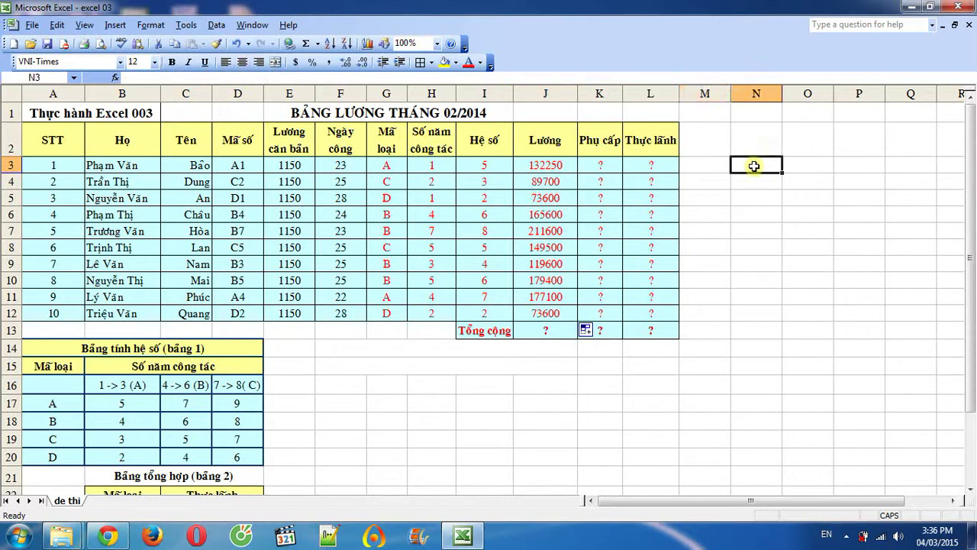
text(=I)
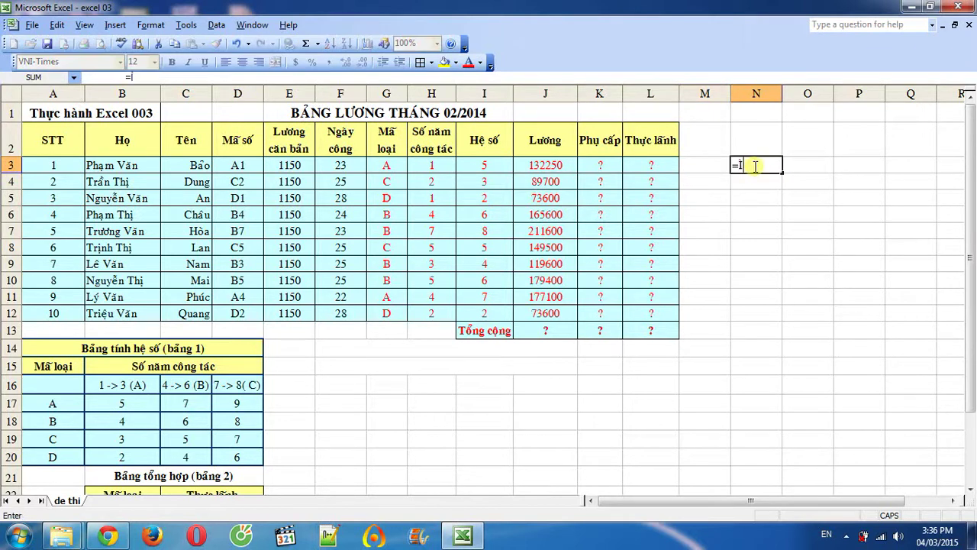
text(F()
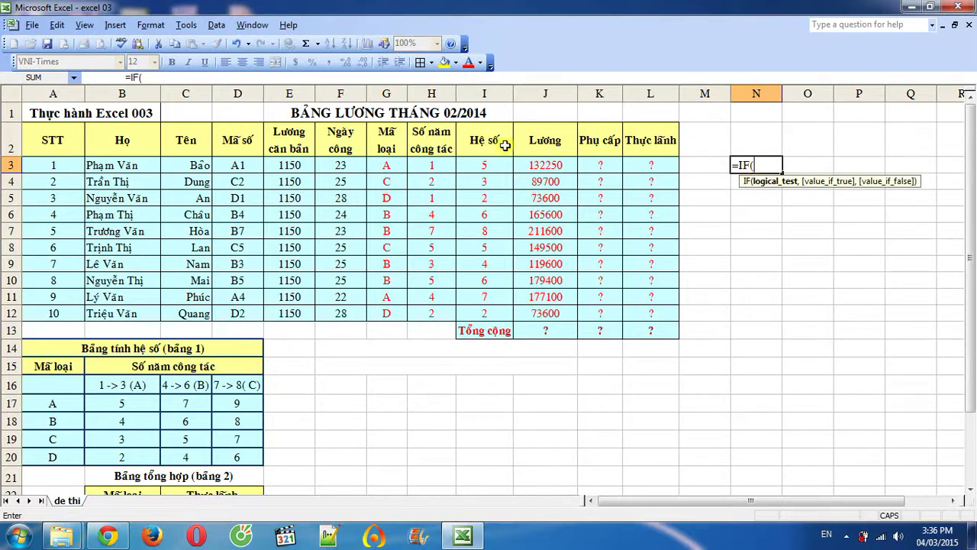
click(340, 165)
text(>2)
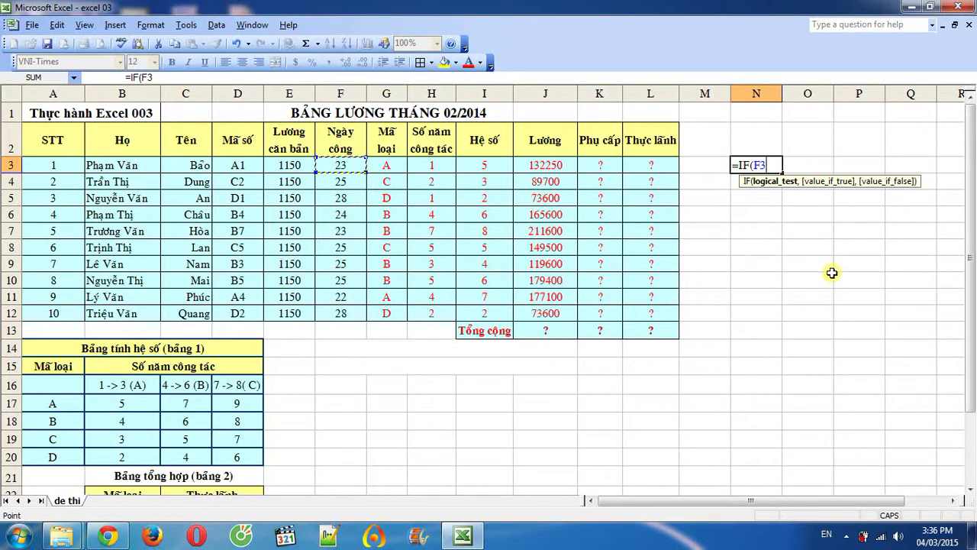
text(4)
text(,()
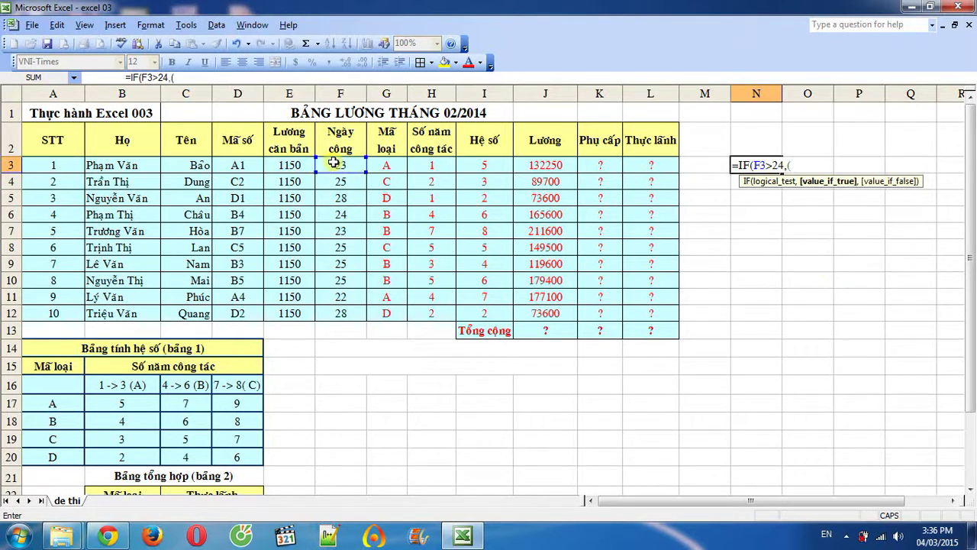
click(333, 163)
text(-2)
text(4)*2+)
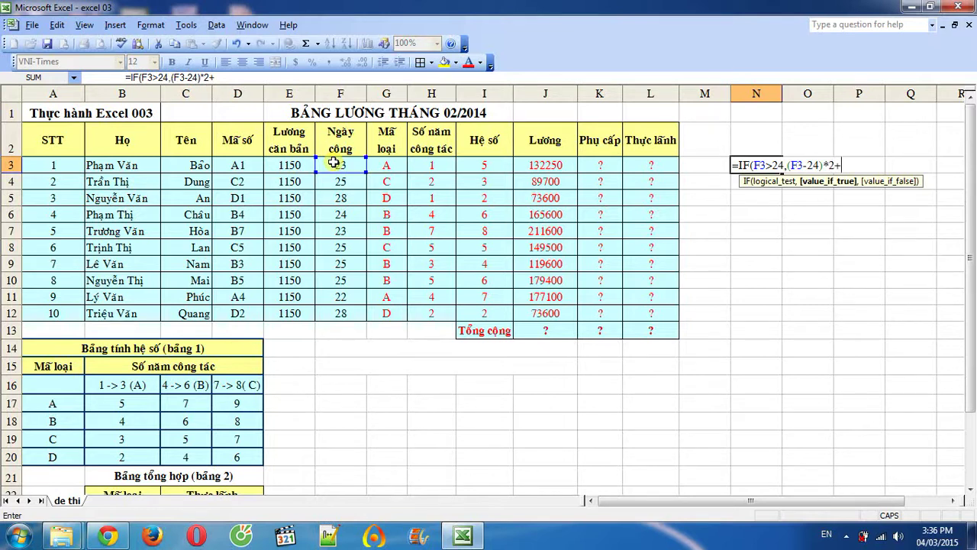
text(2)
text(4)
key(Return)
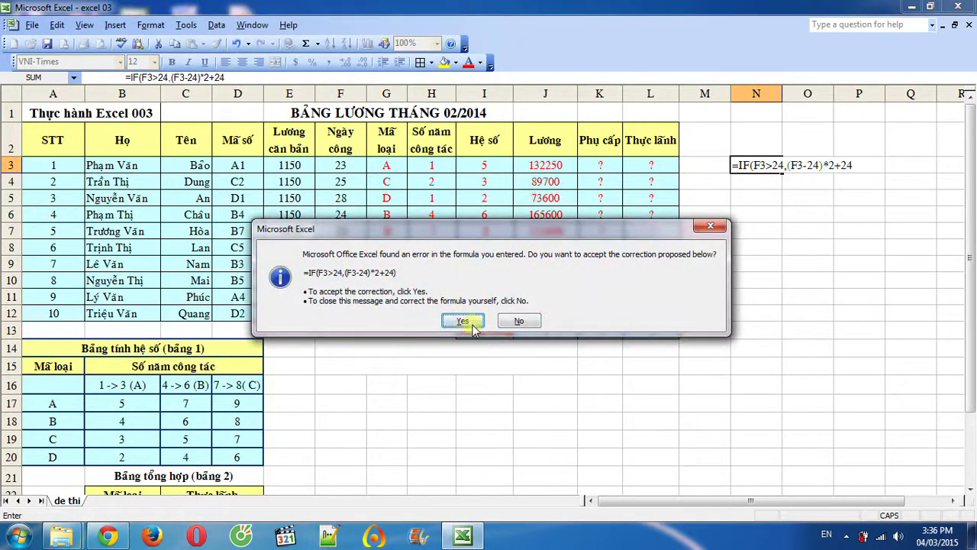
Step: Accept Excel's missing-parenthesis correction and commit the N3 formula
click(710, 226)
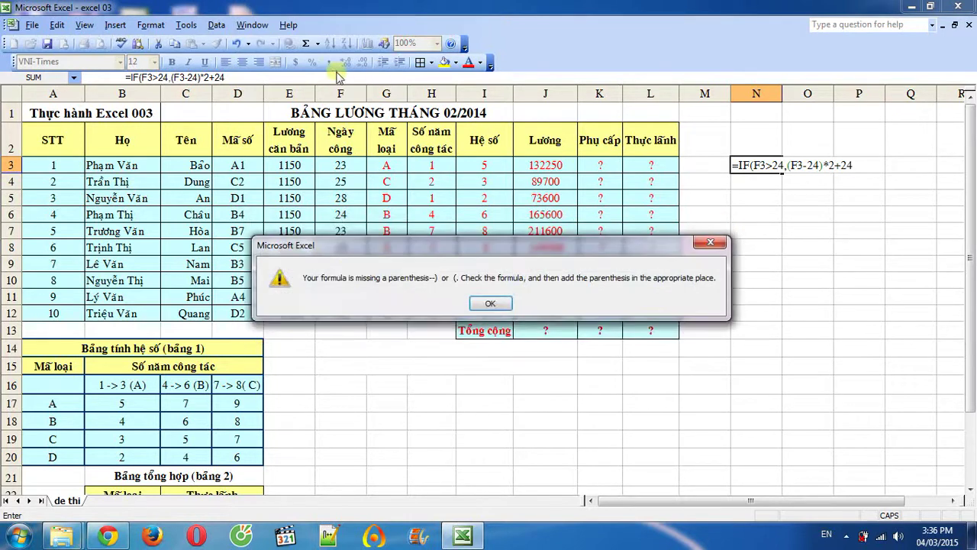
click(710, 243)
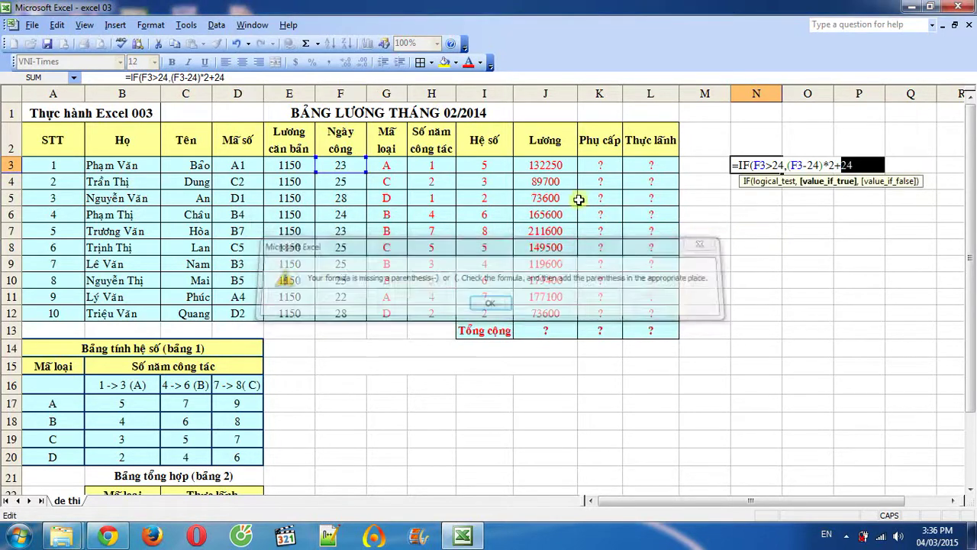
click(248, 77)
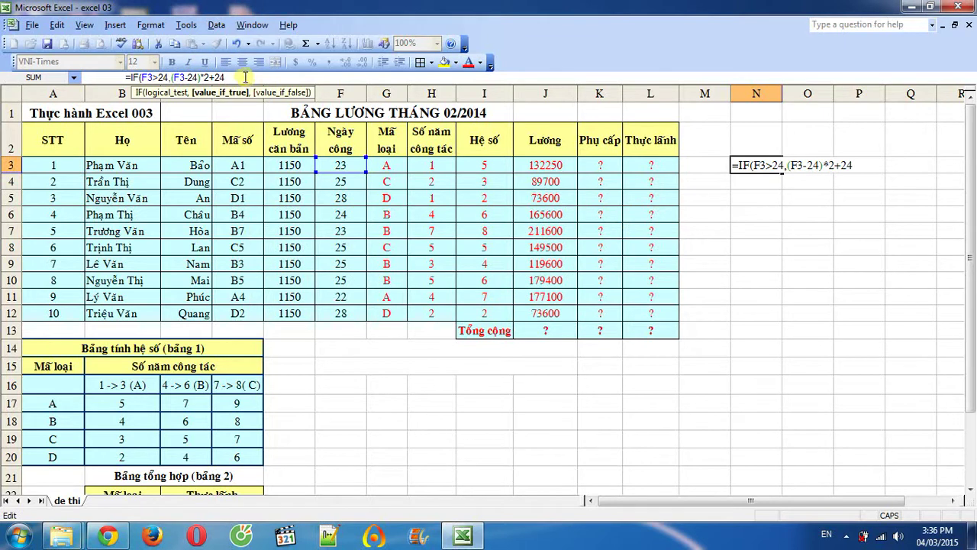
text())
key(Return)
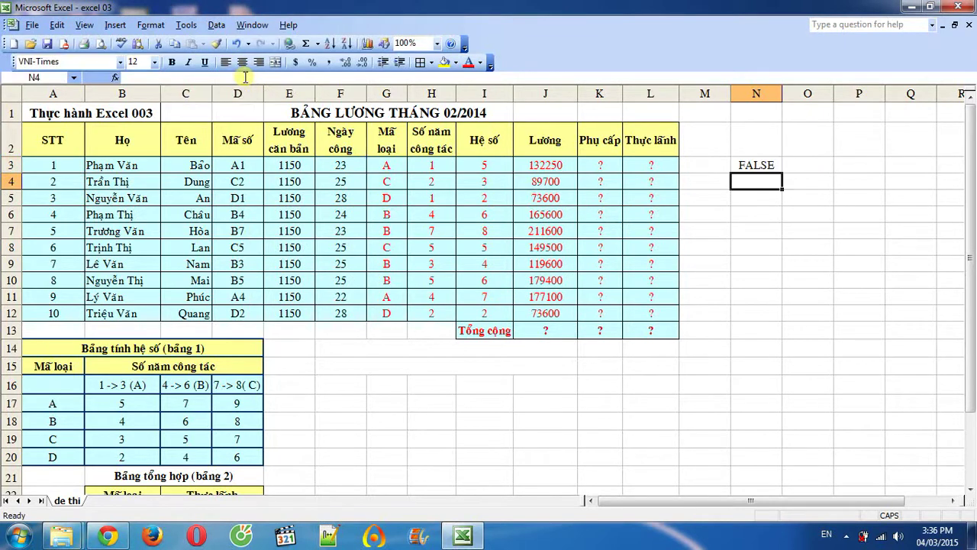
Step: Add F3 as the false argument so N3 reads =IF(F3>24,(F3-24)*2+24,F3), showing 23
click(737, 165)
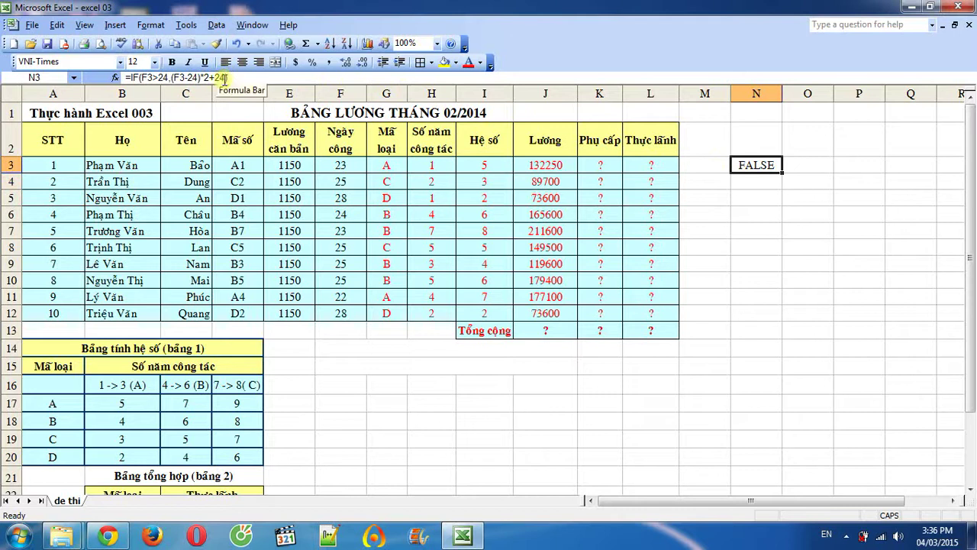
click(223, 77)
text(,)
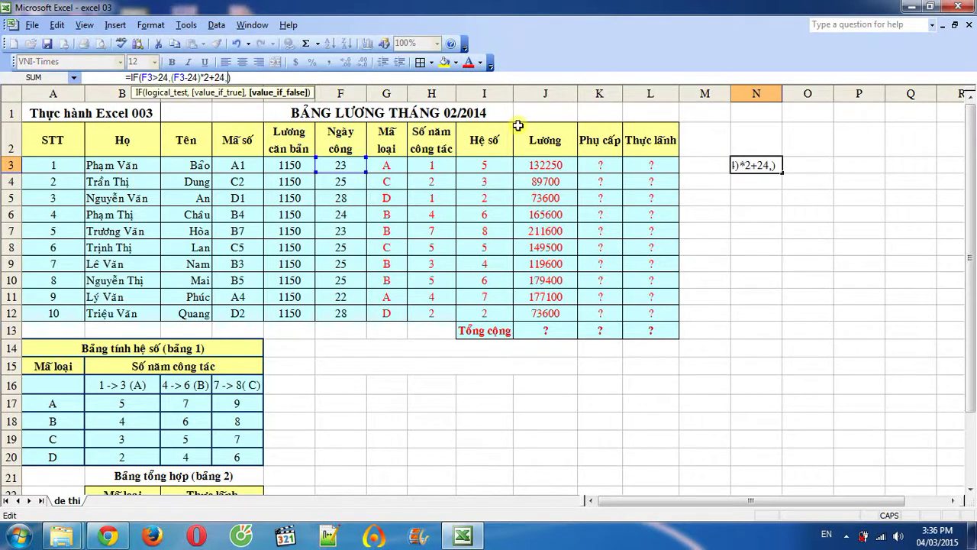
click(338, 163)
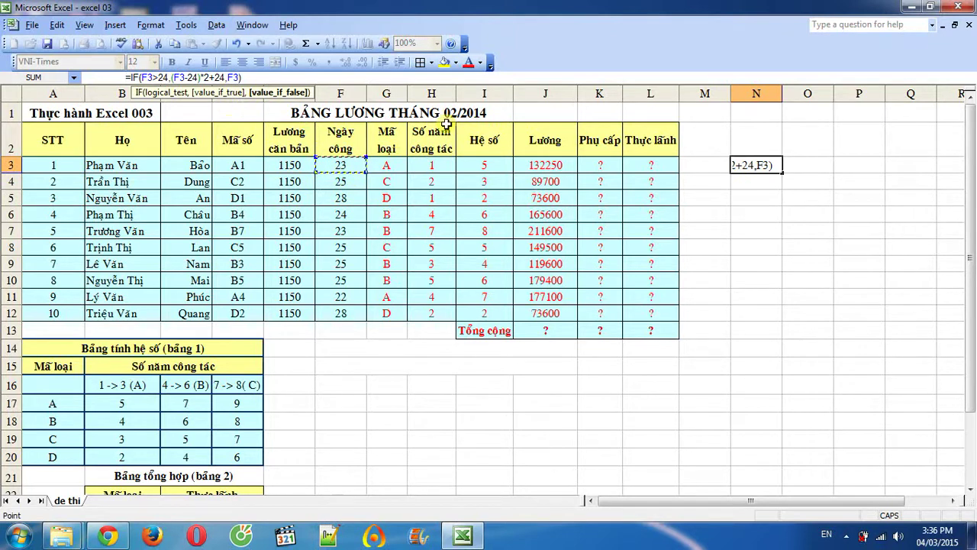
key(Return)
Step: Fill the adjusted-days formula down N3:N12 and compare rows 3-5 against Ngày công
click(759, 166)
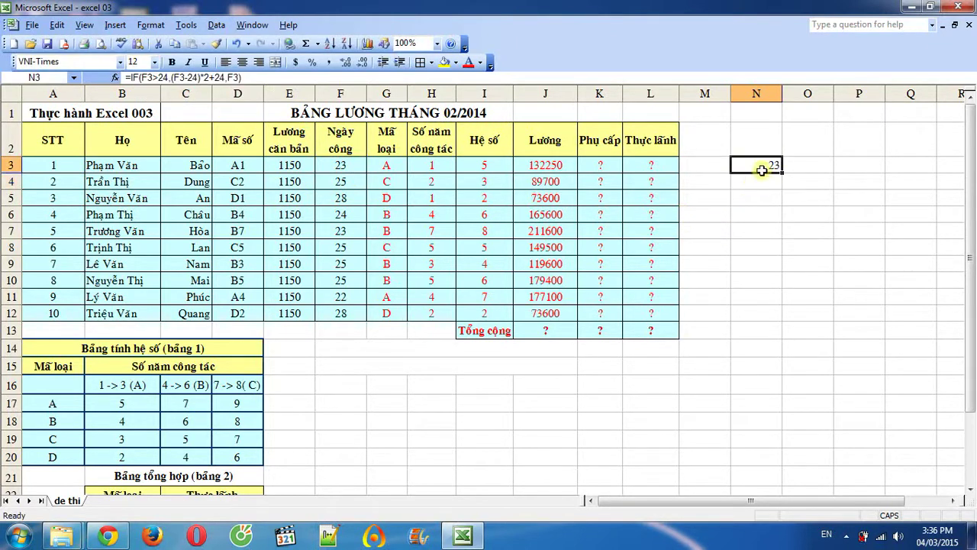
drag(778, 174, 769, 324)
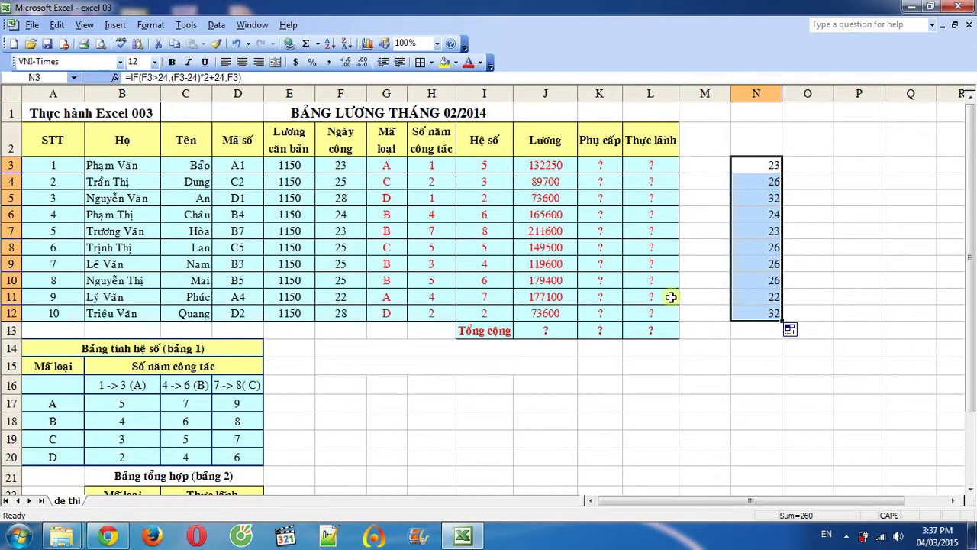
click(341, 163)
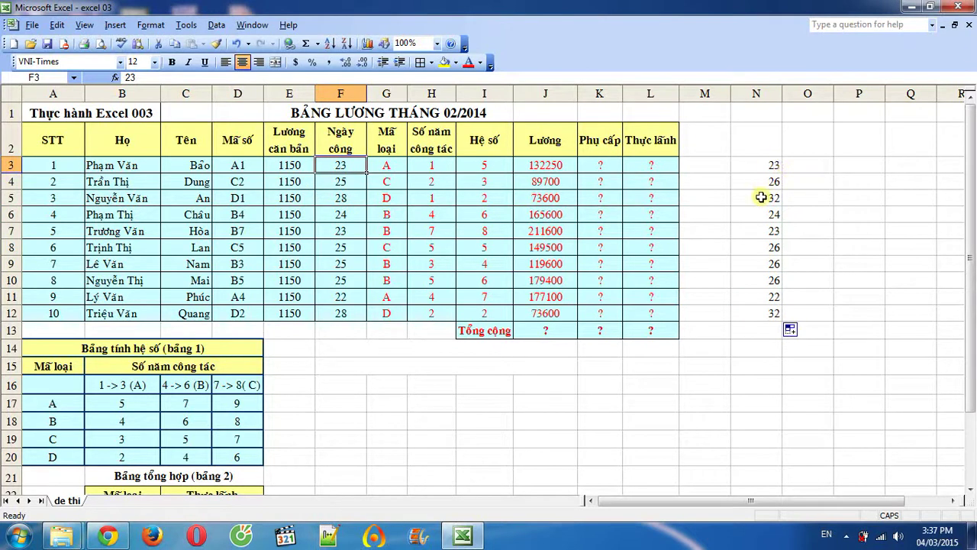
click(344, 183)
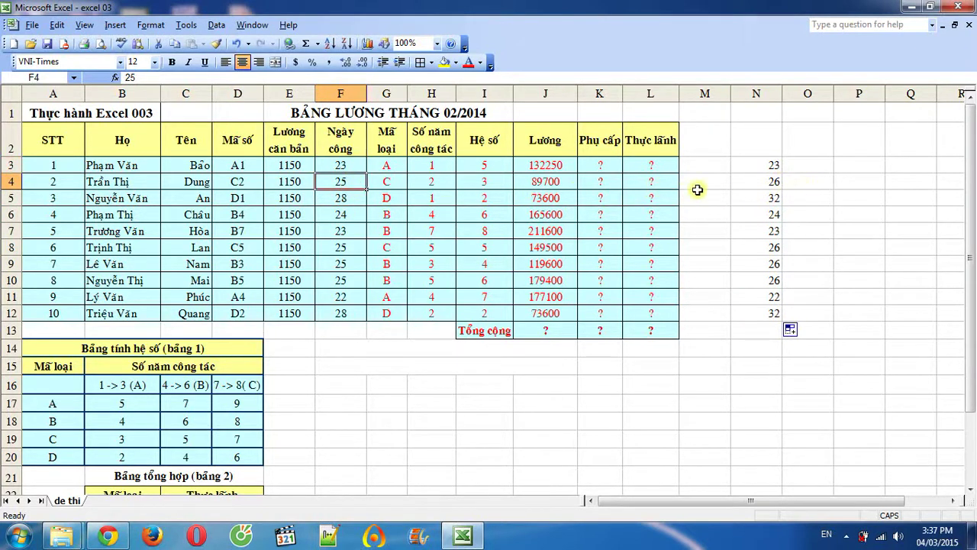
click(752, 183)
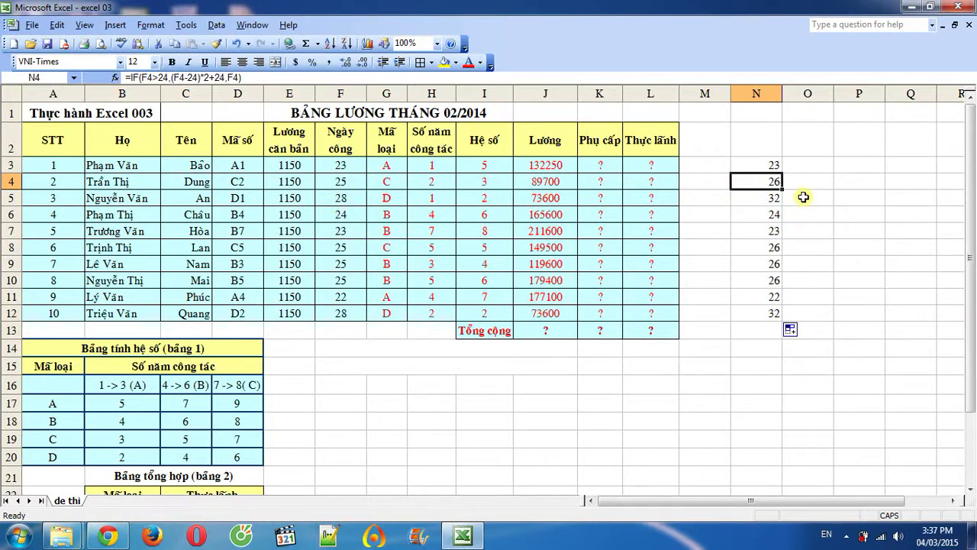
click(340, 199)
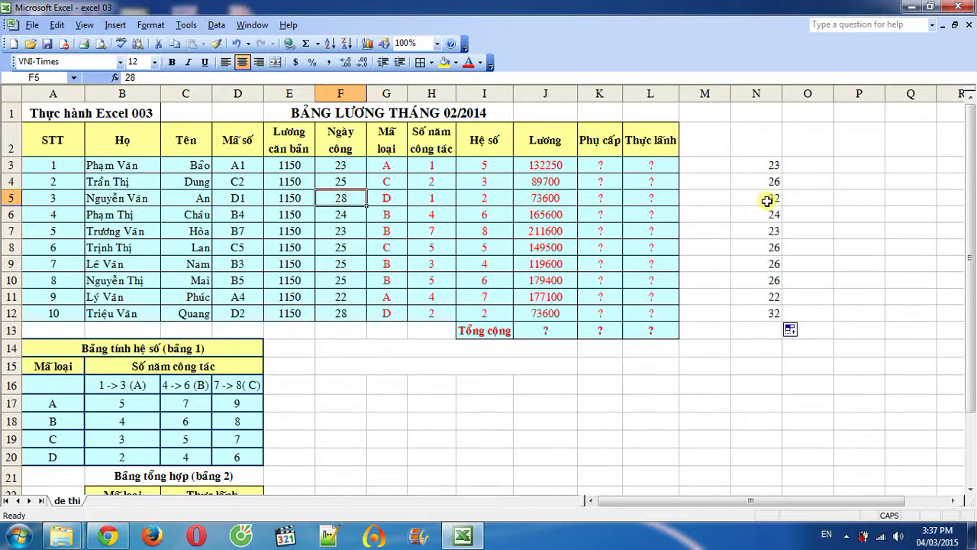
click(767, 201)
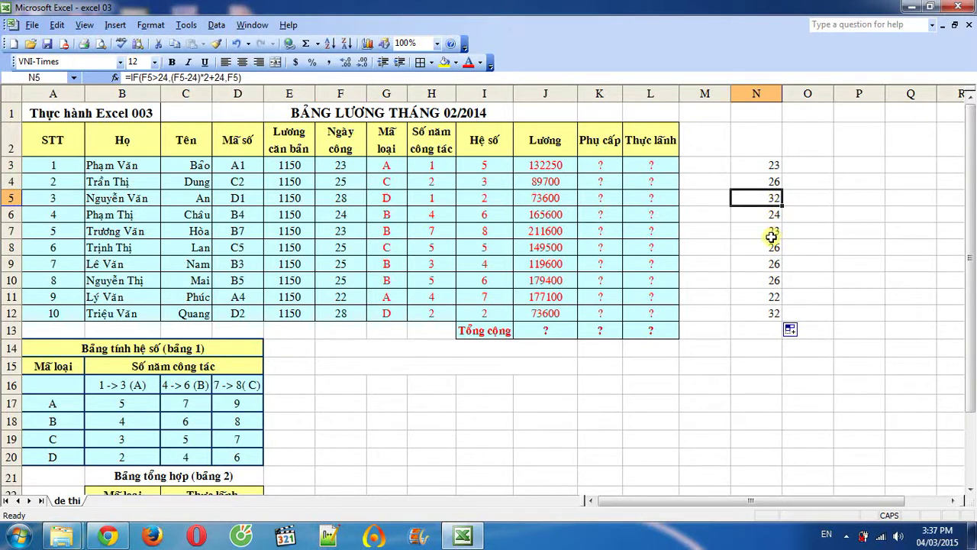
Step: Review the Lương formula in J3, then clear the helper cells N3:O13
click(546, 164)
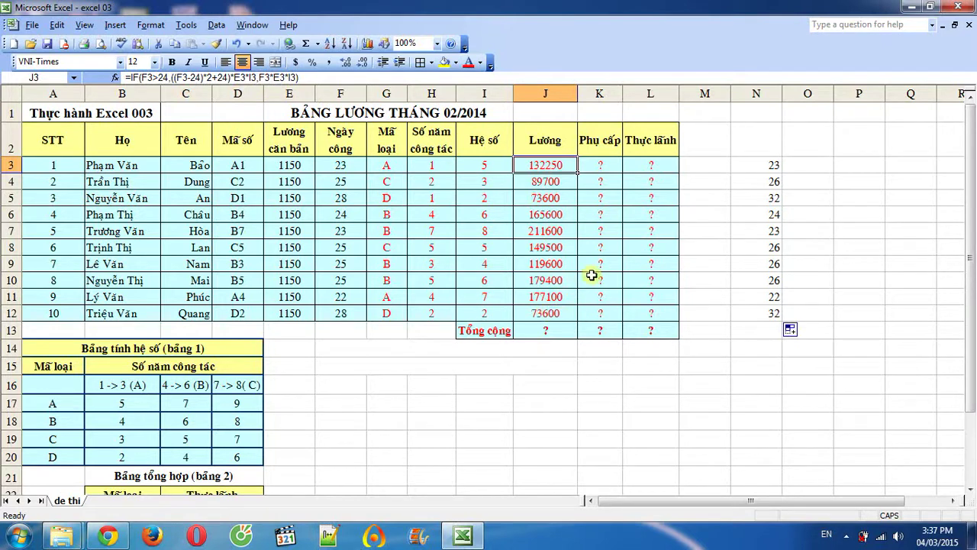
drag(734, 158, 788, 326)
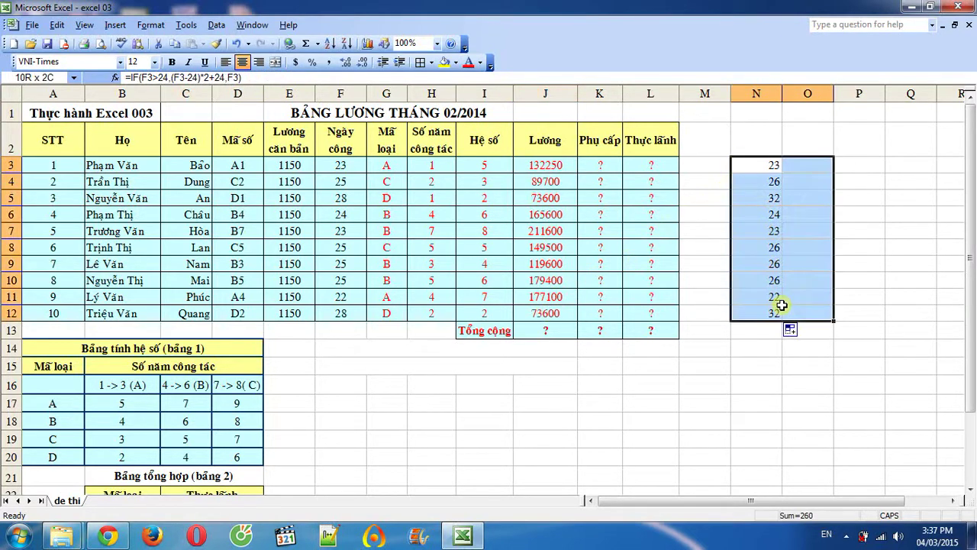
key(Delete)
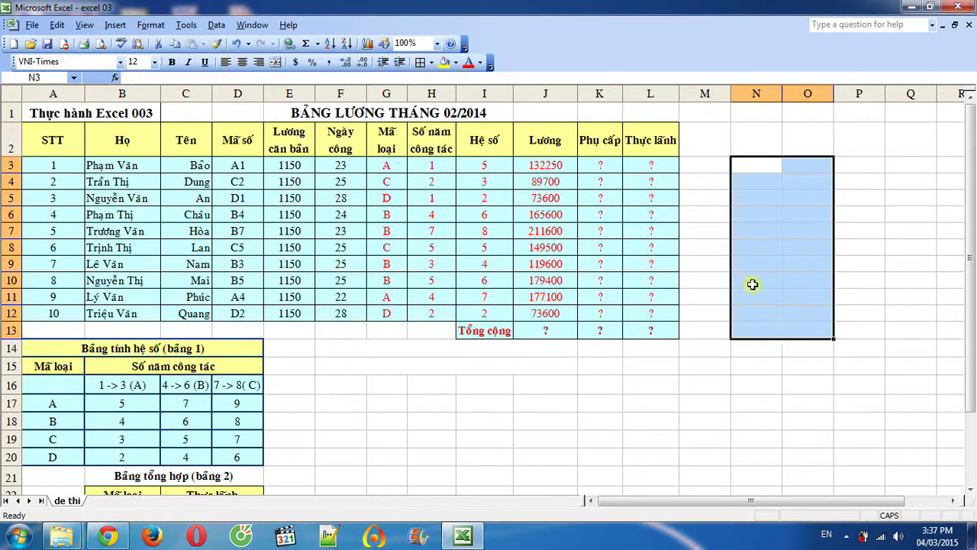
click(592, 167)
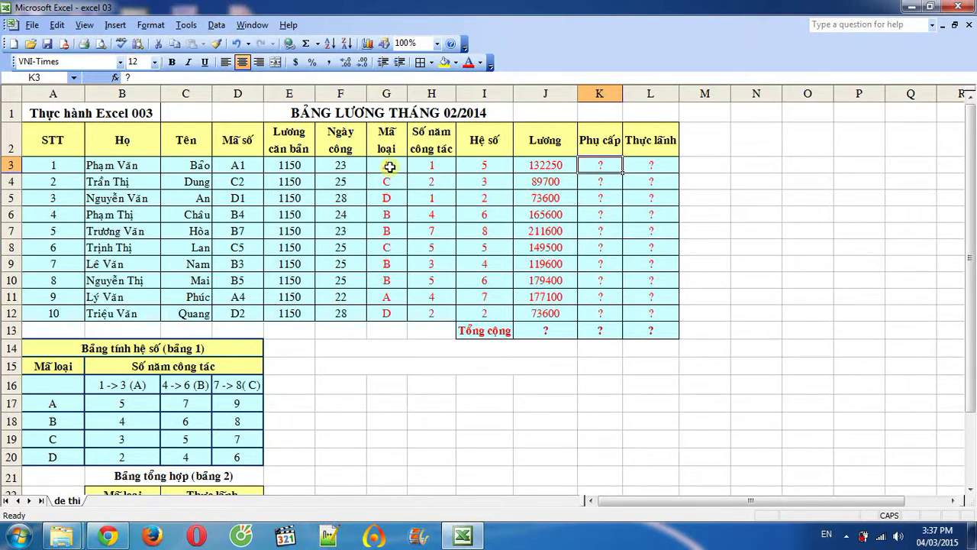
Step: Enter =IF(G3="A",H3*10000+6000,H3*10000) in K3, giving a Phụ cấp of 16000
click(514, 77)
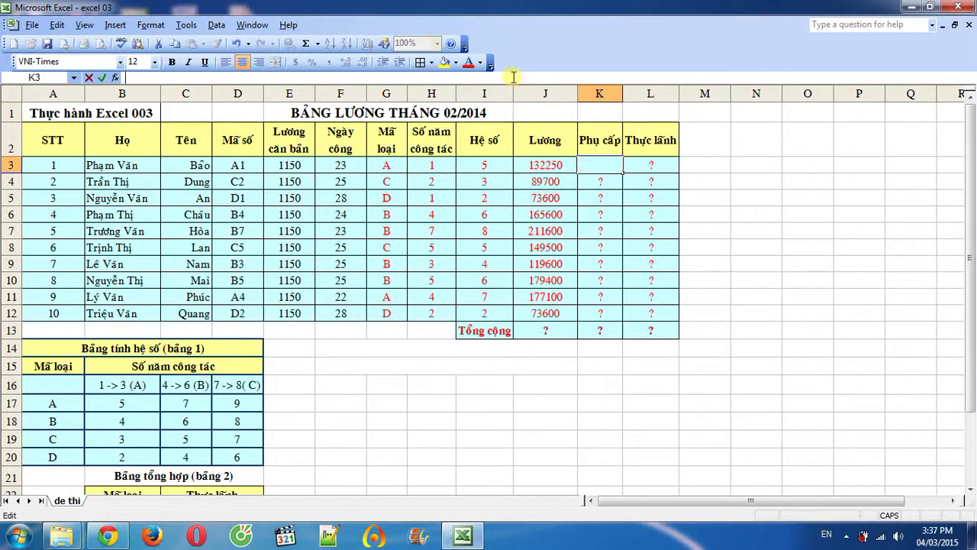
text(=IF)
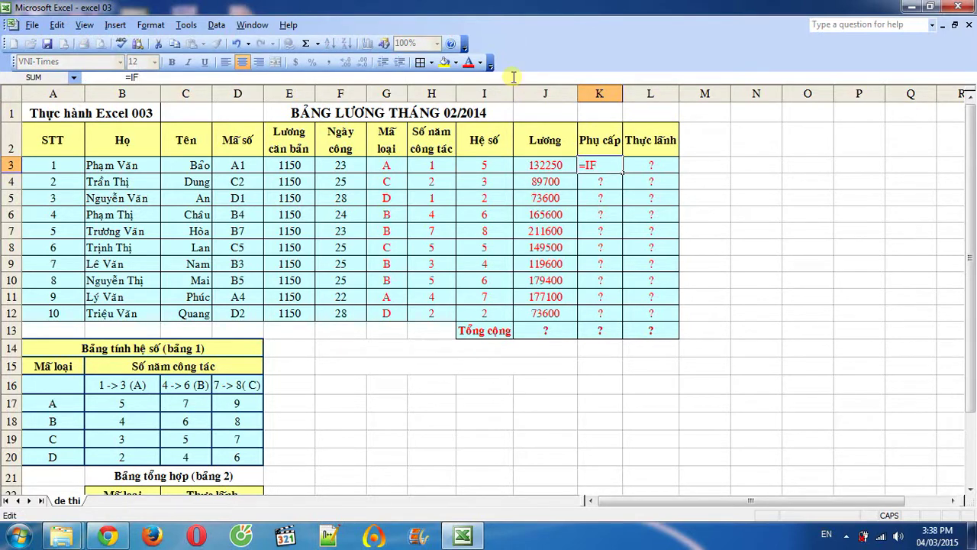
text(()
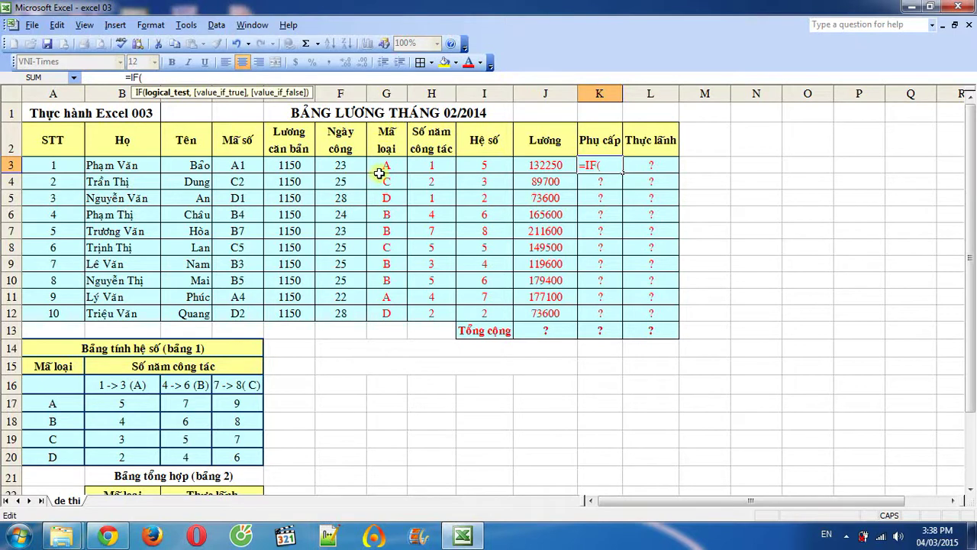
click(386, 165)
text(=)
text("a)
key(BackSpace)
text(A")
text(,)
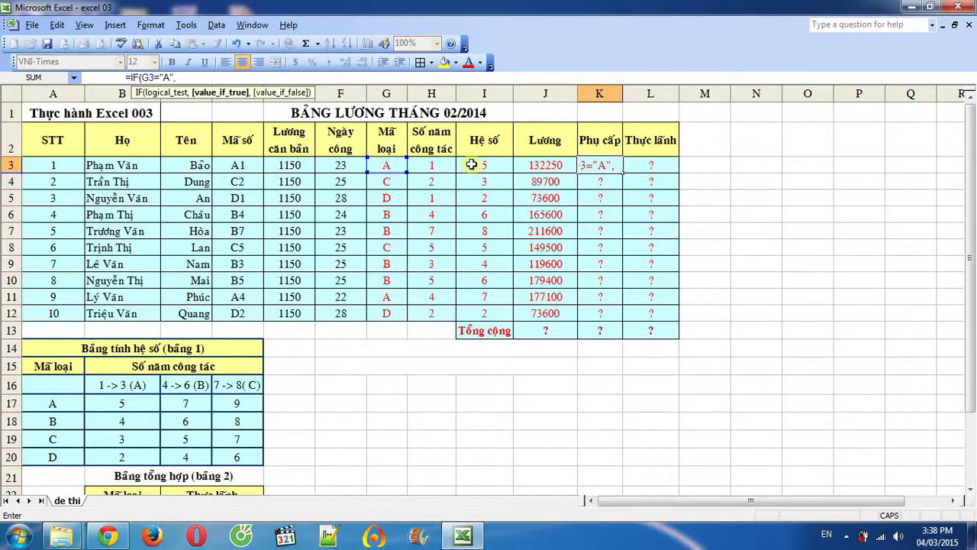
click(437, 165)
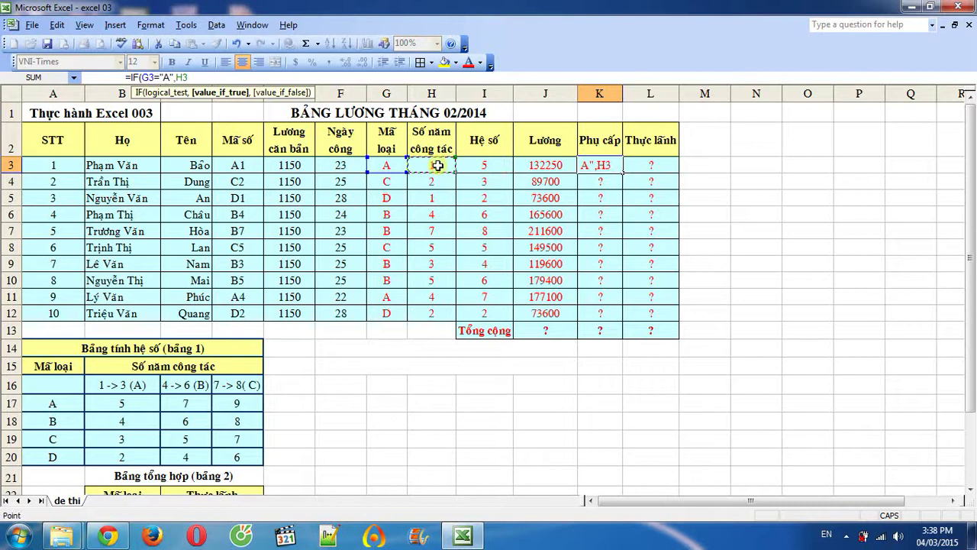
text(*1)
text(00)
text(00+)
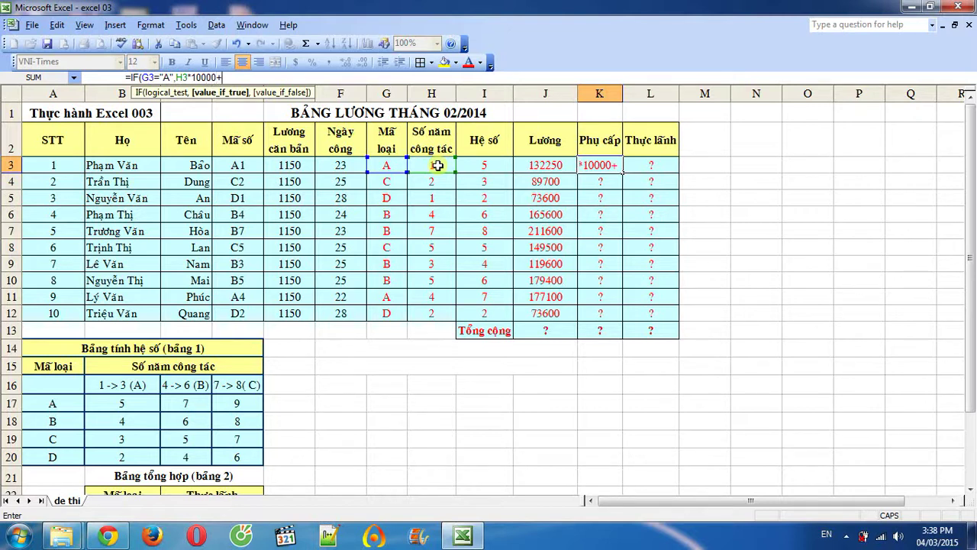
text(6000)
text(,)
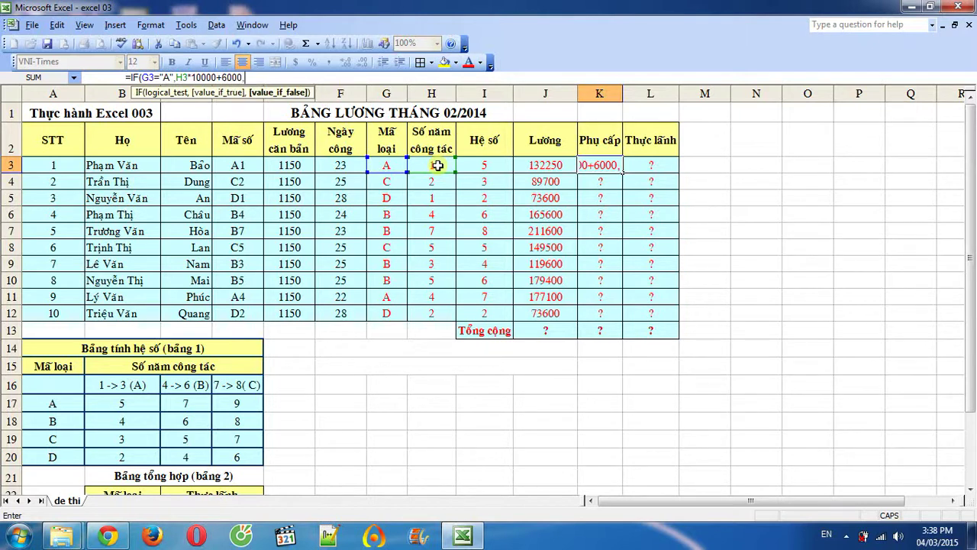
click(428, 166)
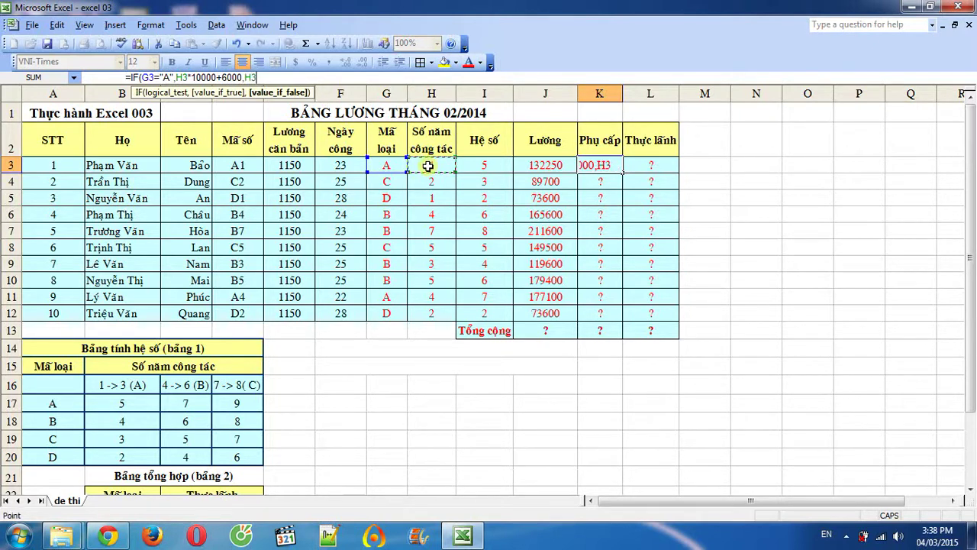
text(*)
text(10)
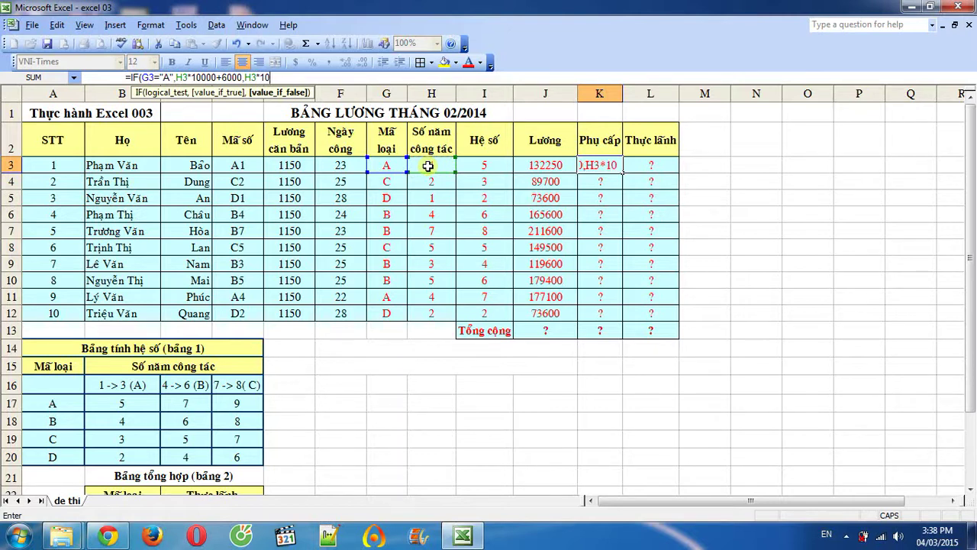
text(0)
text(00)
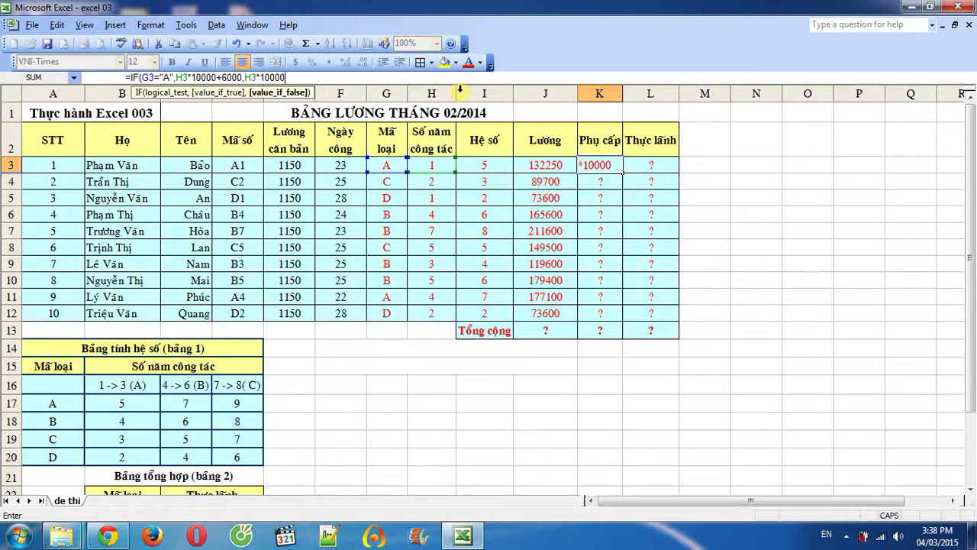
text())
key(Return)
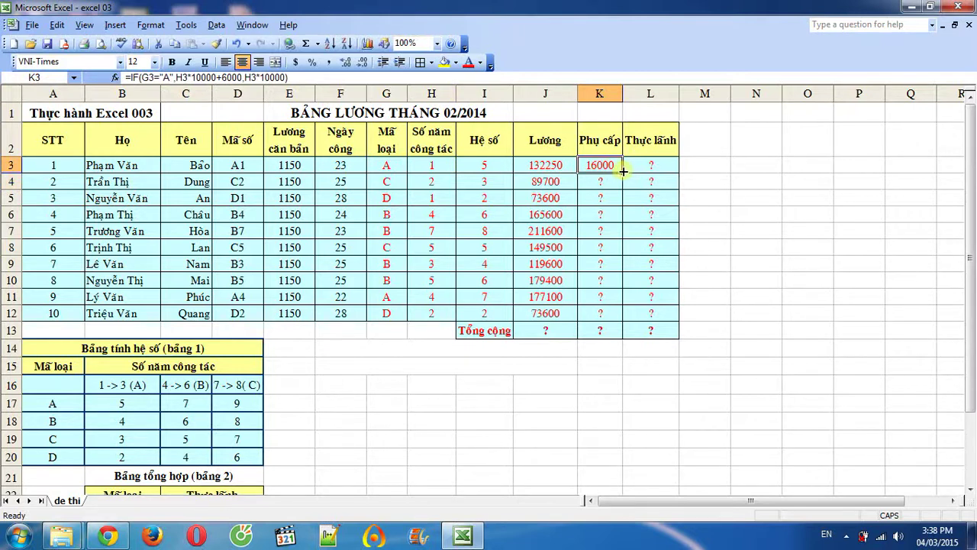
Step: Copy the allowance formula down K3:K12 and check the G3, H3 and K4 formulas
drag(622, 172, 607, 323)
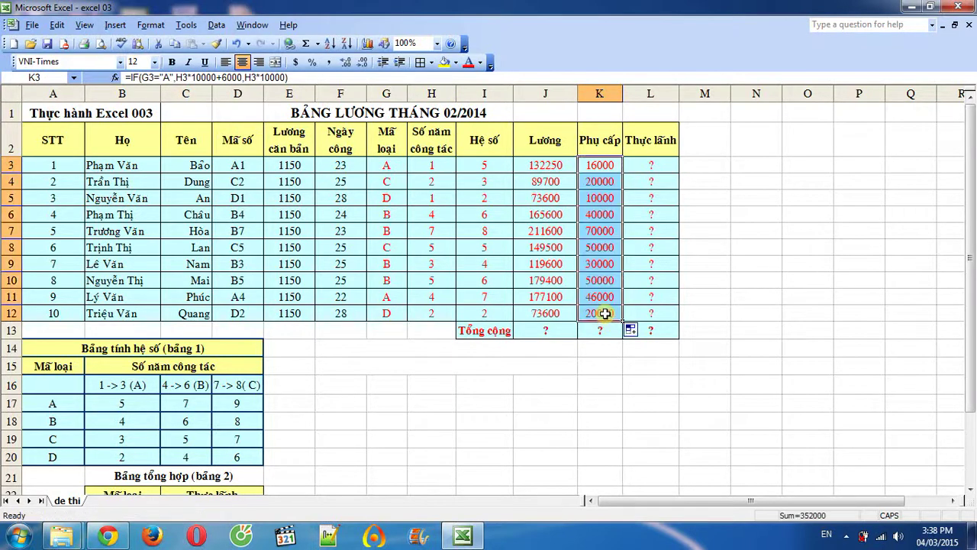
click(393, 169)
click(425, 165)
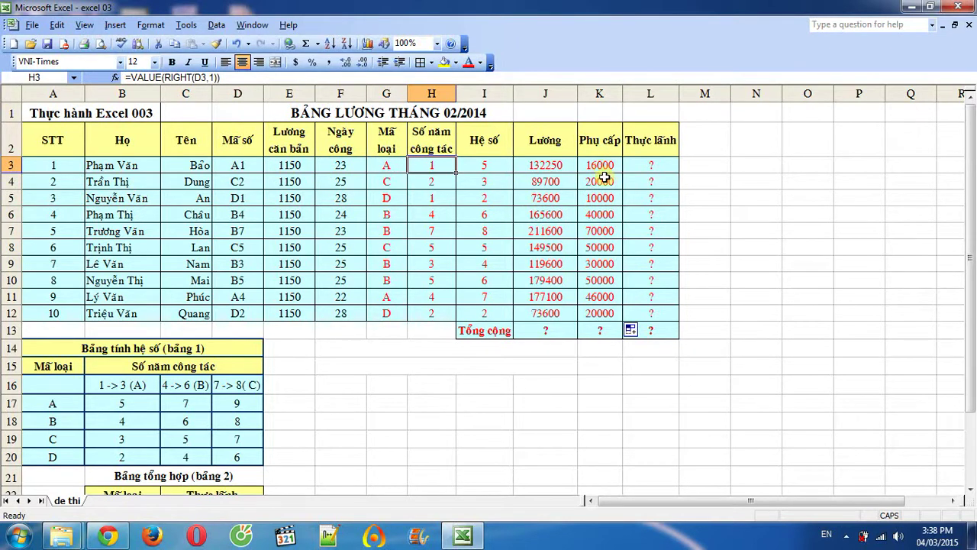
click(604, 180)
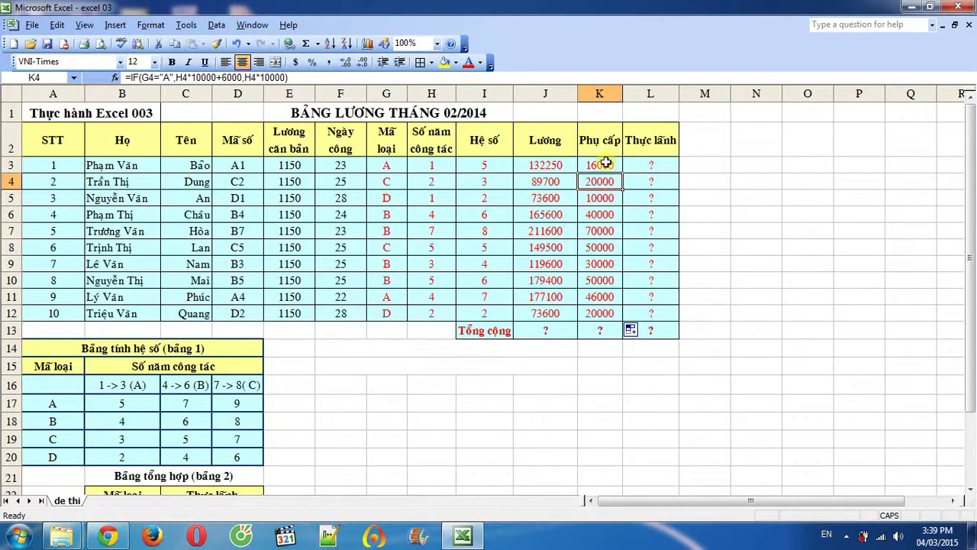
click(607, 164)
click(643, 165)
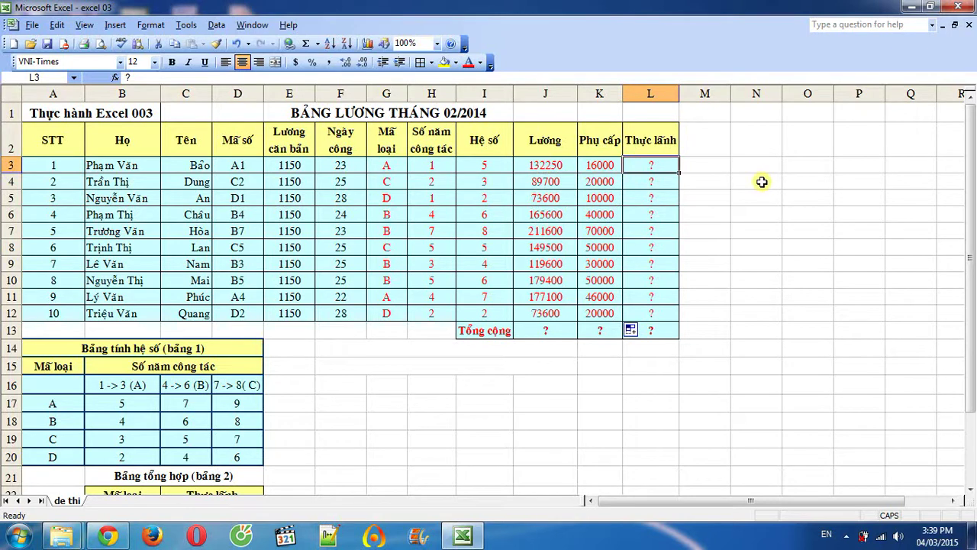
Step: Enter =J3+K3 in L3 and fill it down to L12 (83600 to 281600)
text(=)
click(540, 165)
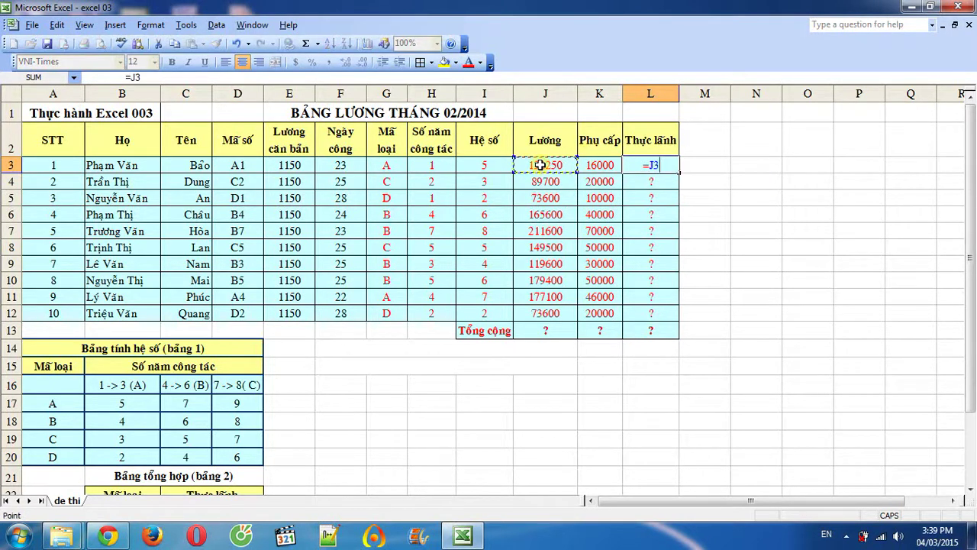
text(+)
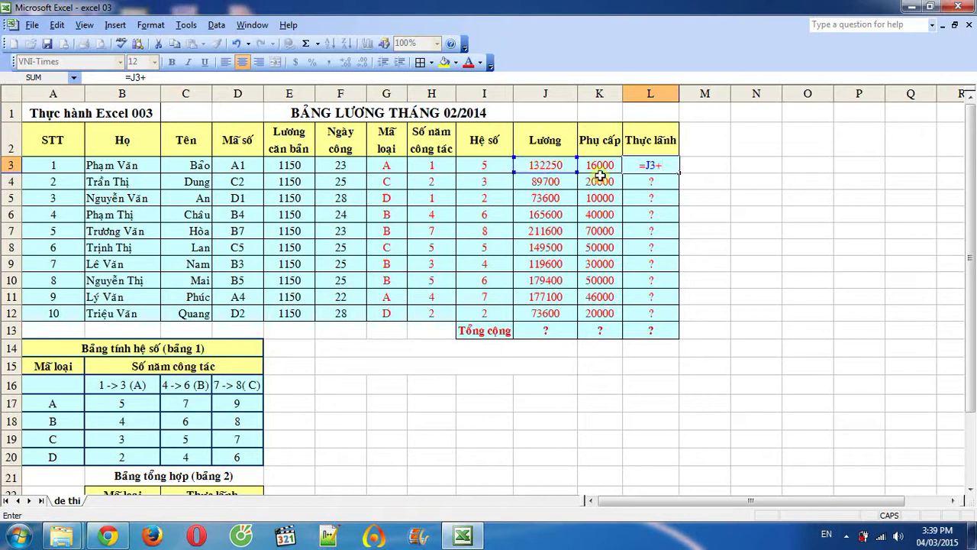
click(603, 166)
key(Return)
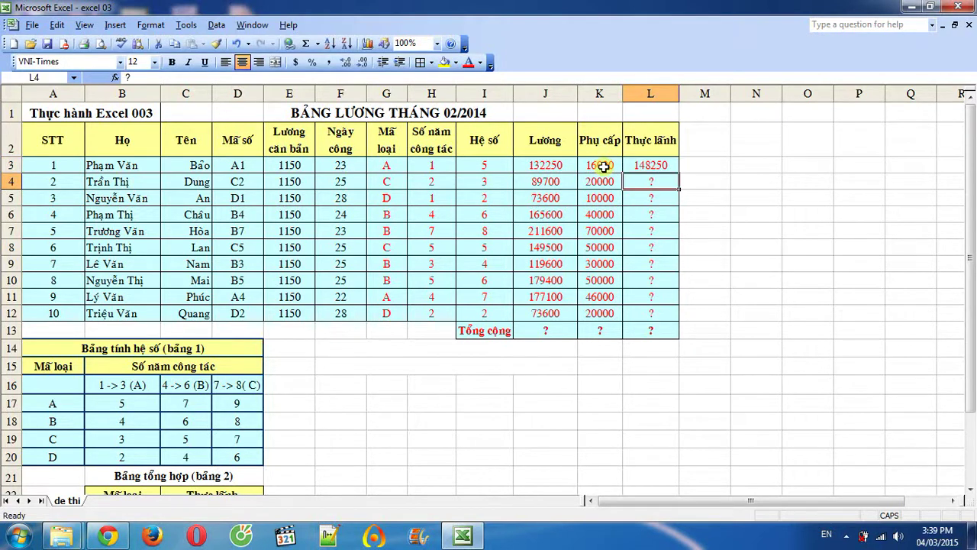
click(651, 165)
drag(679, 173, 664, 314)
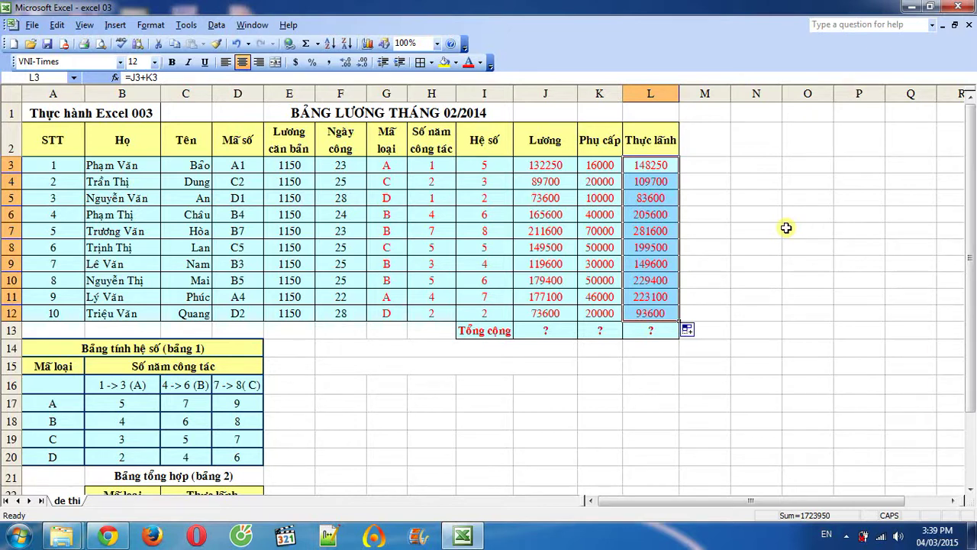
Step: Scroll down to the summary table and select the type A total cell C23
scroll(571, 305, down, 1)
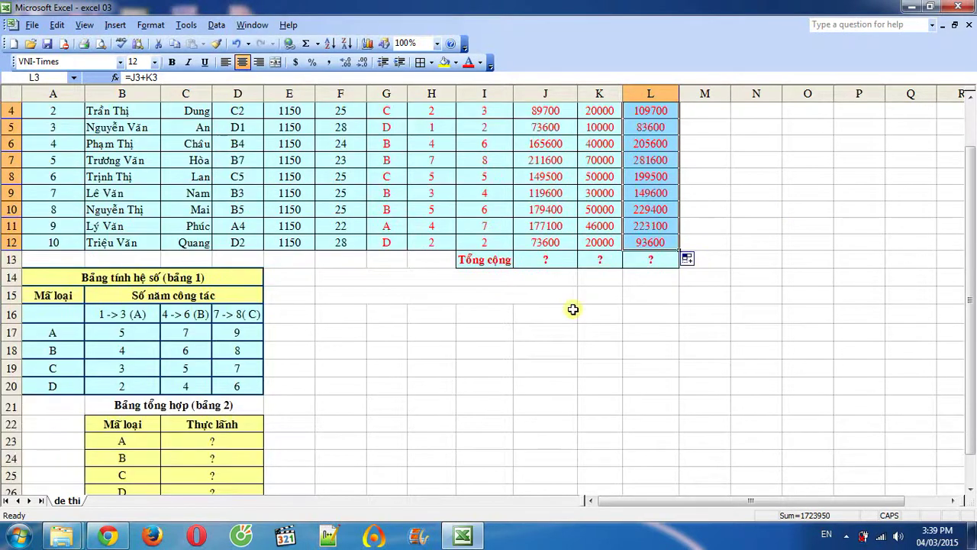
scroll(498, 344, down, 1)
click(218, 396)
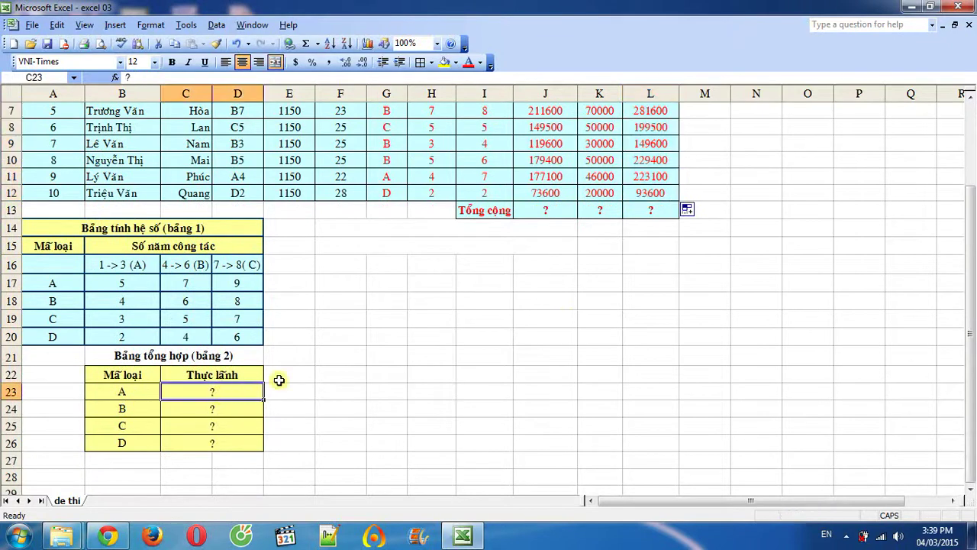
scroll(474, 265, up, 2)
scroll(73, 503, down, 2)
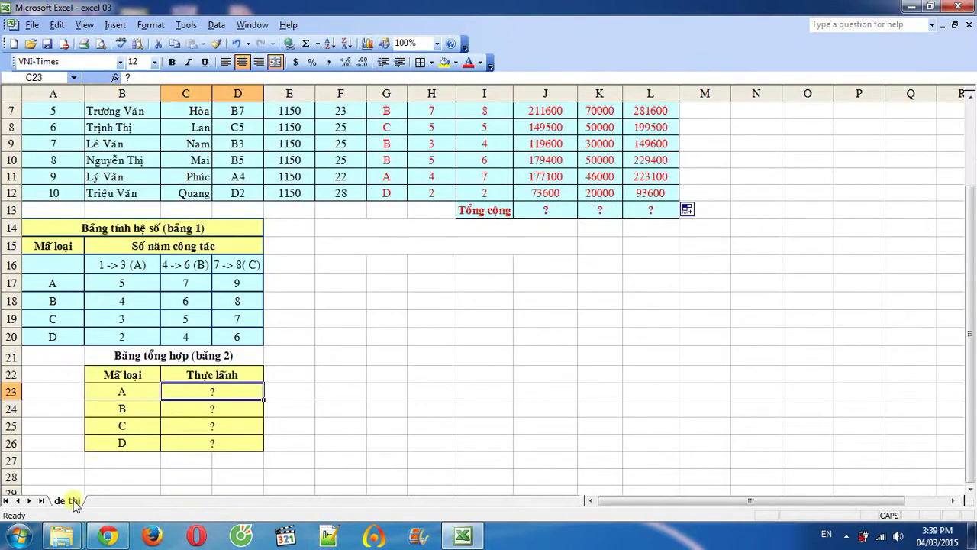
scroll(295, 314, up, 1)
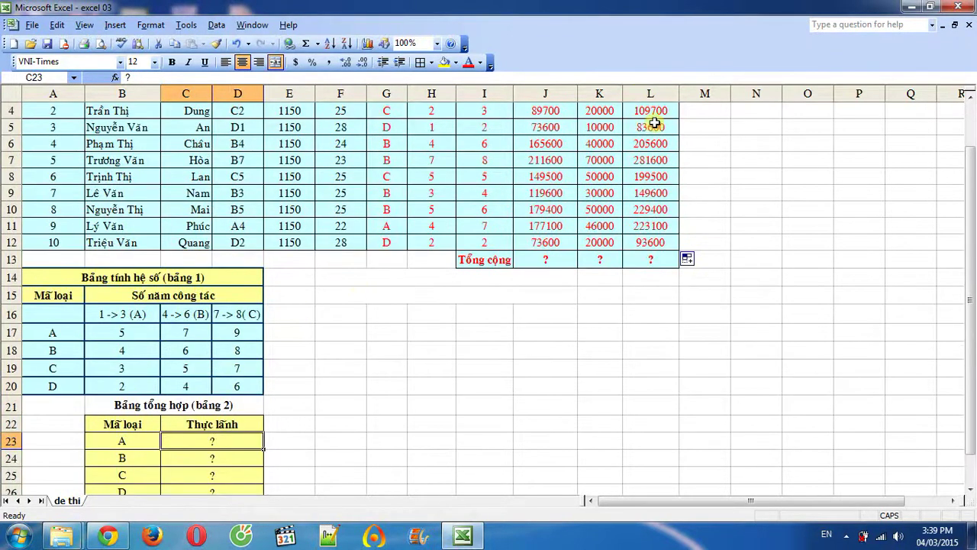
scroll(659, 242, up, 1)
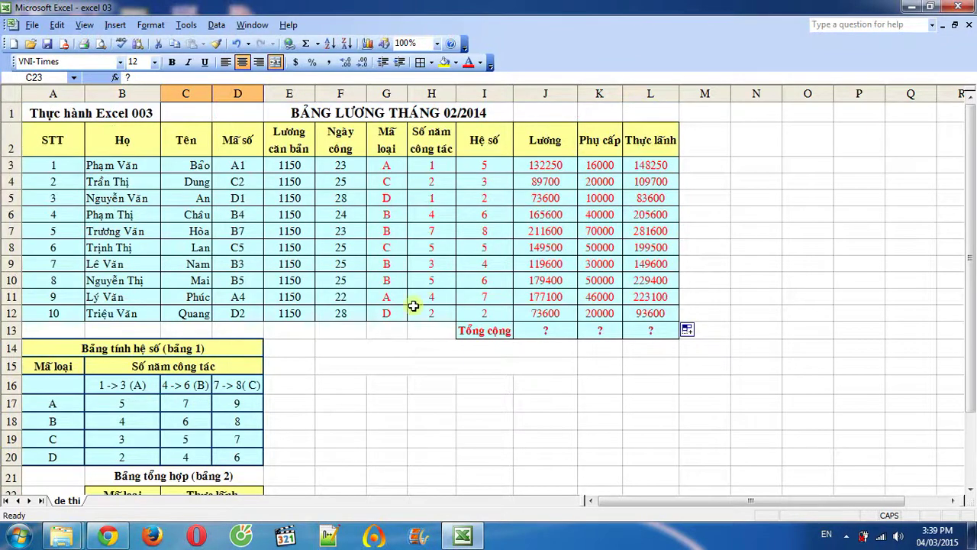
scroll(414, 305, down, 3)
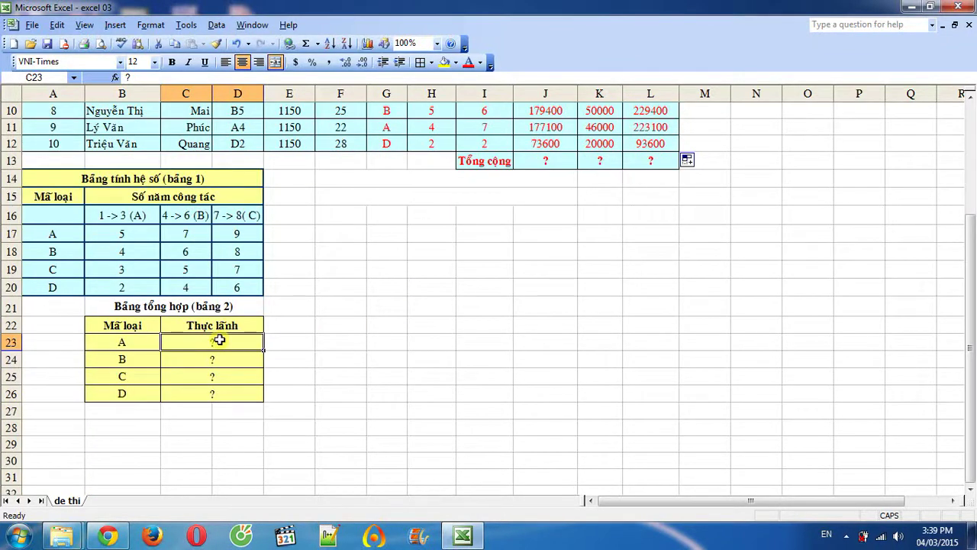
text(=)
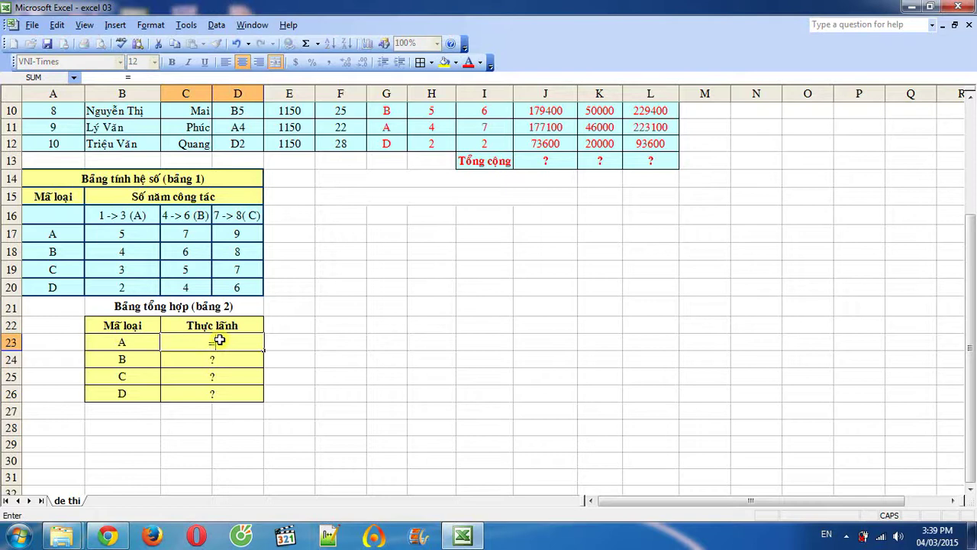
key(Escape)
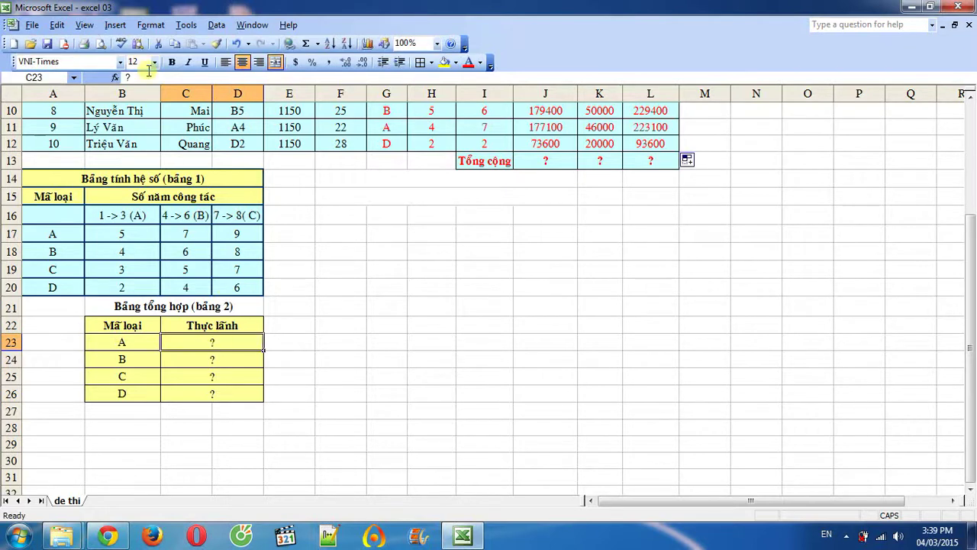
Step: Replace the ? in C23 with a SUMIF using the absolute criteria range $G$3:$G$12
click(148, 77)
key(BackSpace)
text(=)
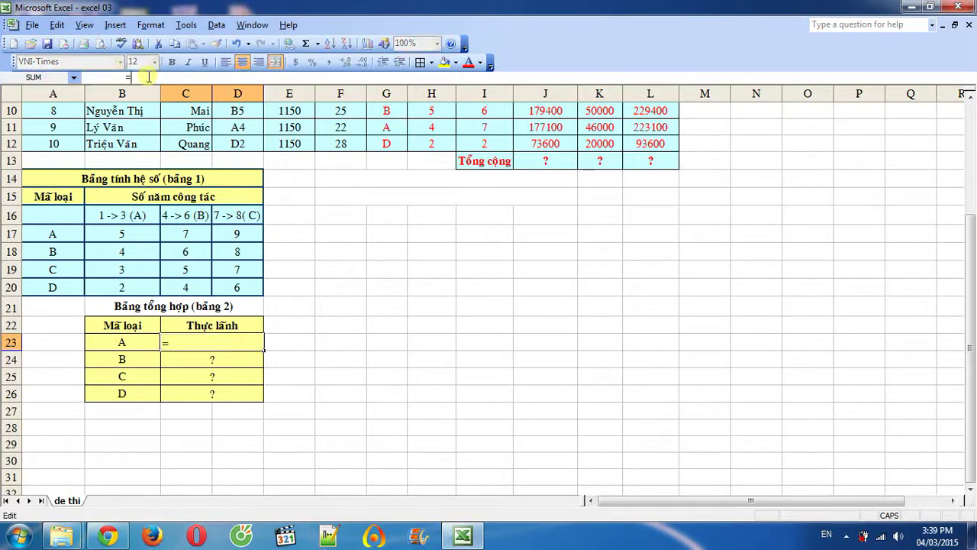
text(SUMIF)
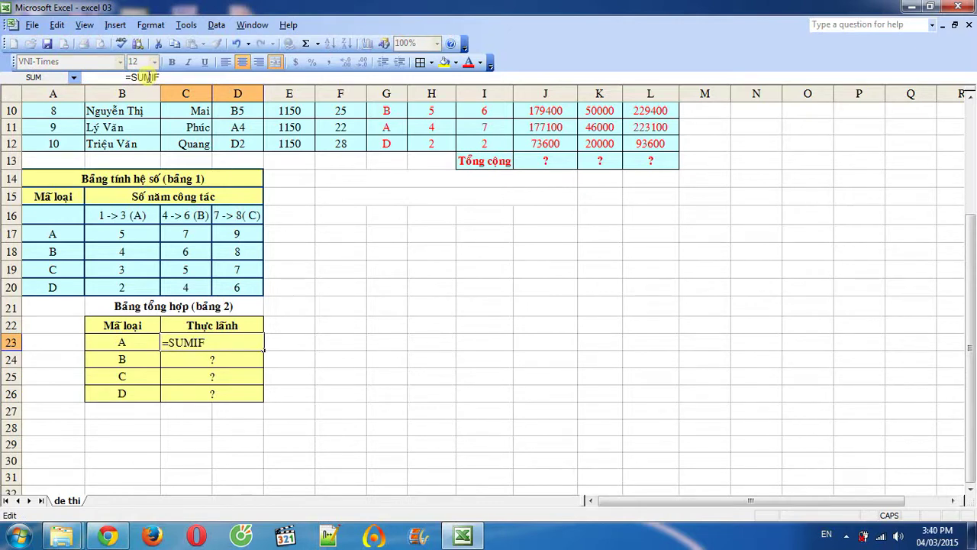
text(()
scroll(214, 260, up, 2)
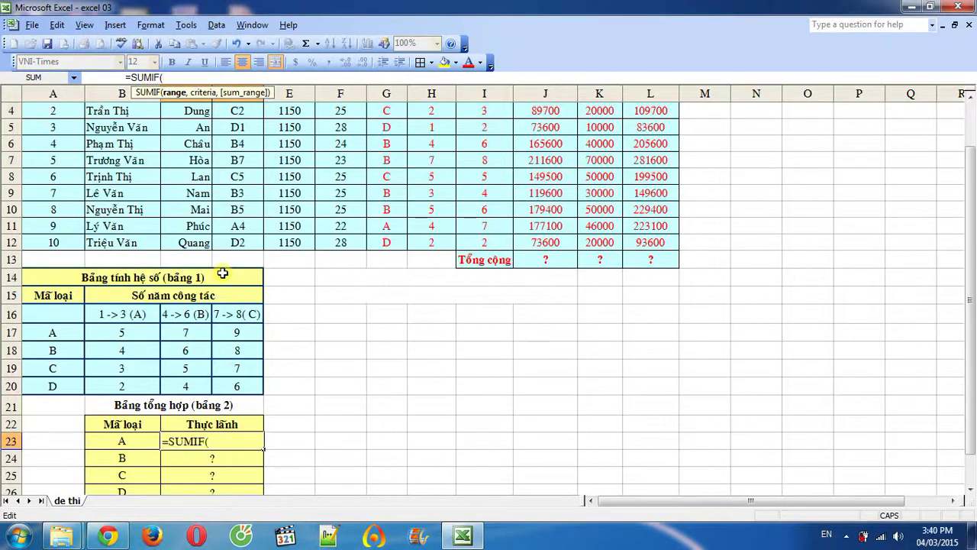
scroll(229, 267, up, 1)
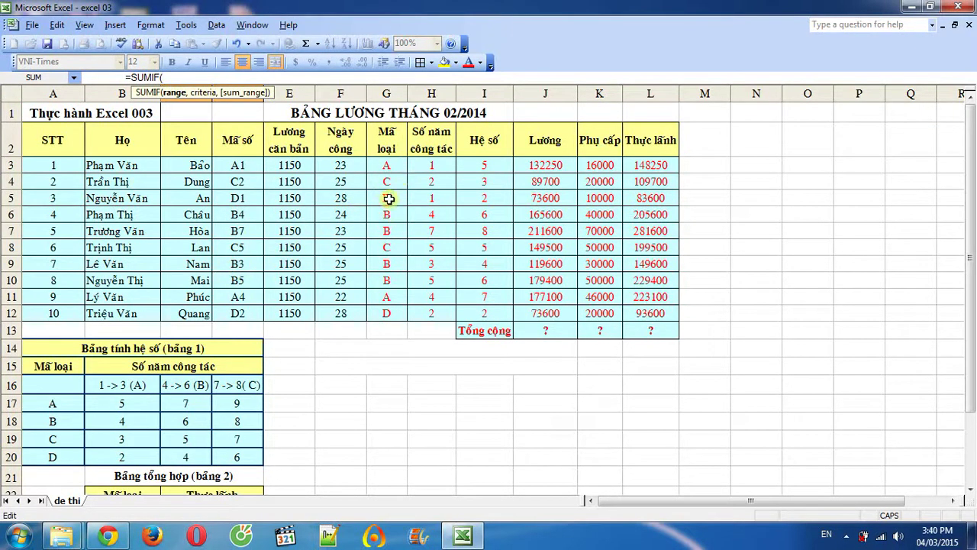
drag(387, 165, 389, 305)
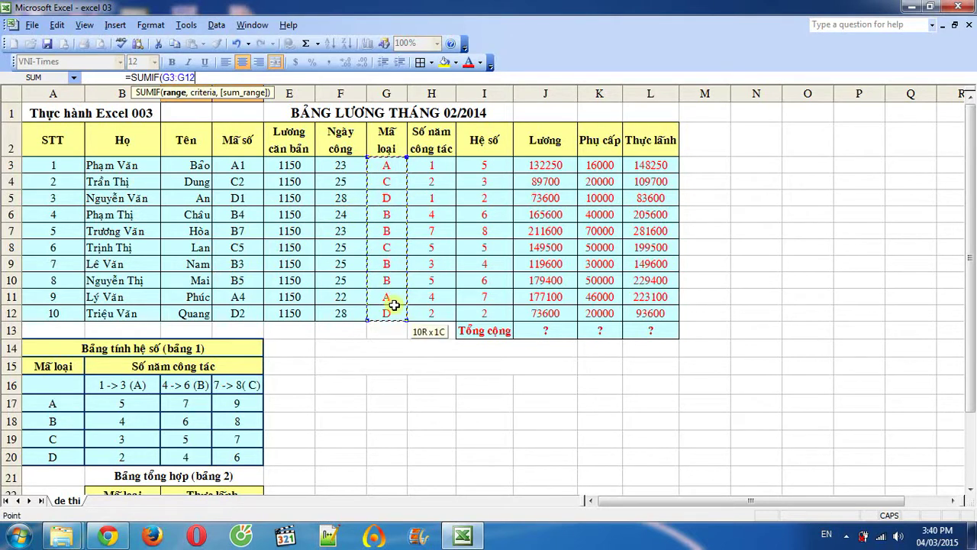
key(F4)
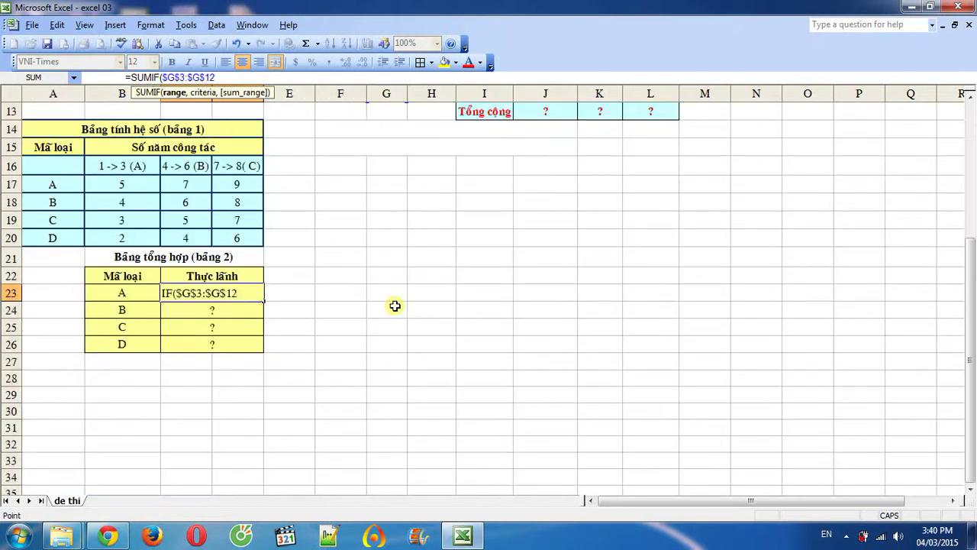
text(,)
scroll(395, 305, up, 1)
scroll(393, 317, up, 3)
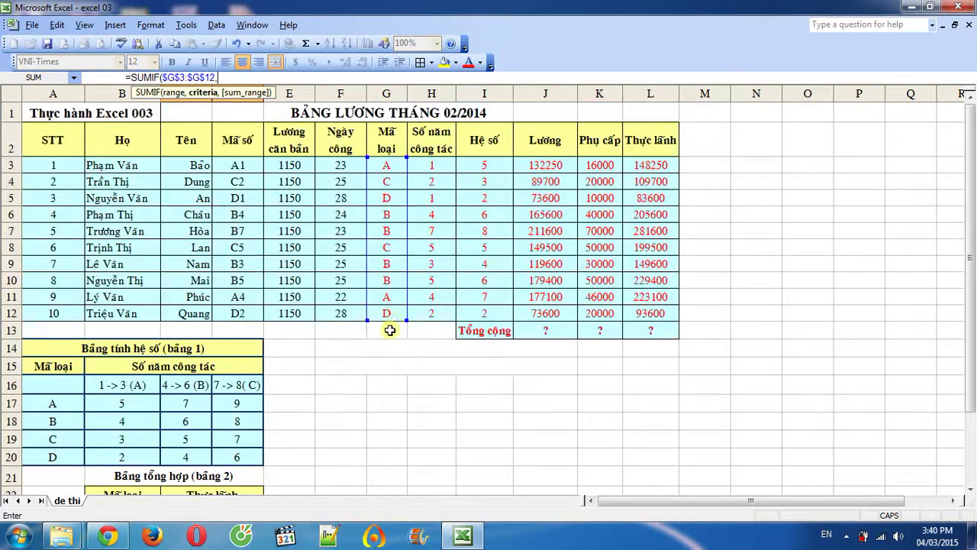
scroll(389, 330, down, 3)
Step: Complete =SUMIF($G$3:$G$12,B23,$L$3:$L$12) in C23, summing Thực lãnh for code A
click(115, 342)
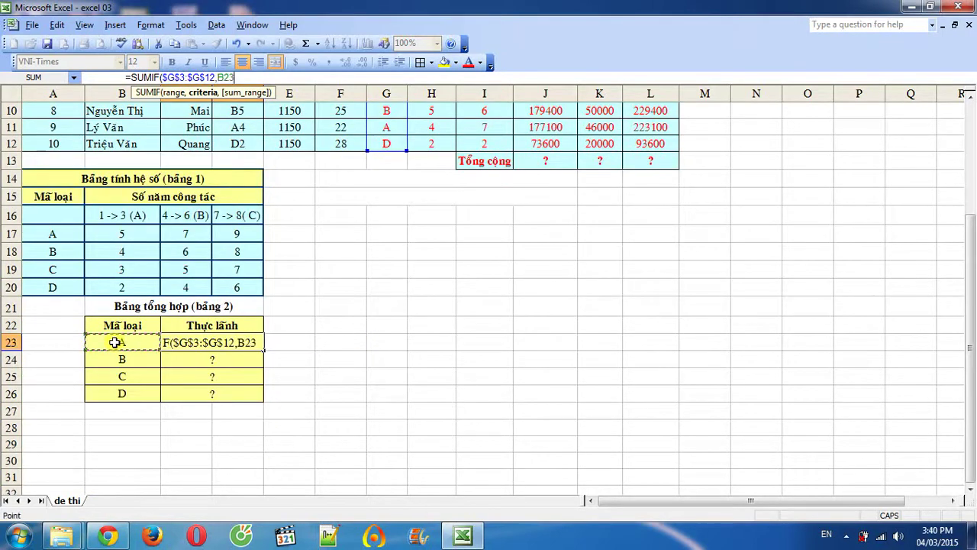
text(,)
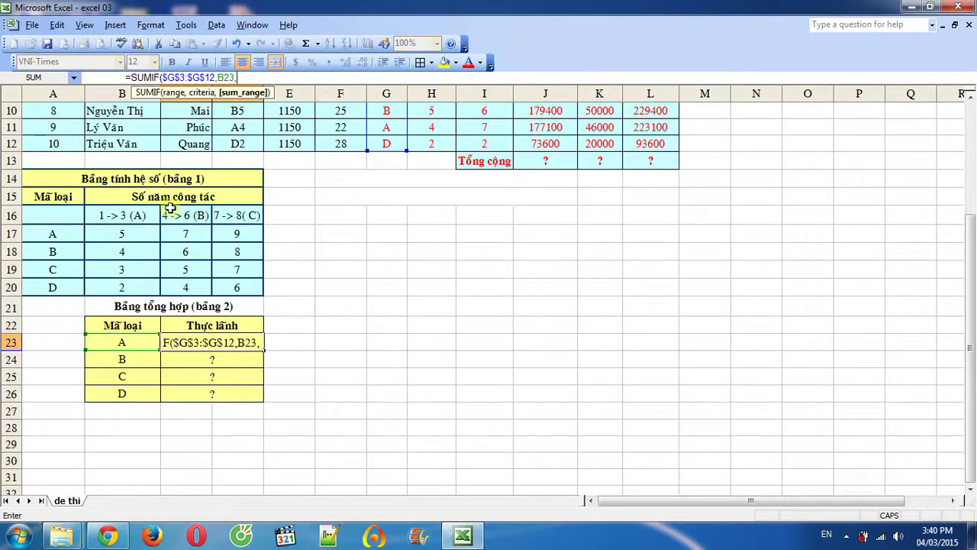
scroll(688, 166, up, 2)
scroll(833, 191, up, 1)
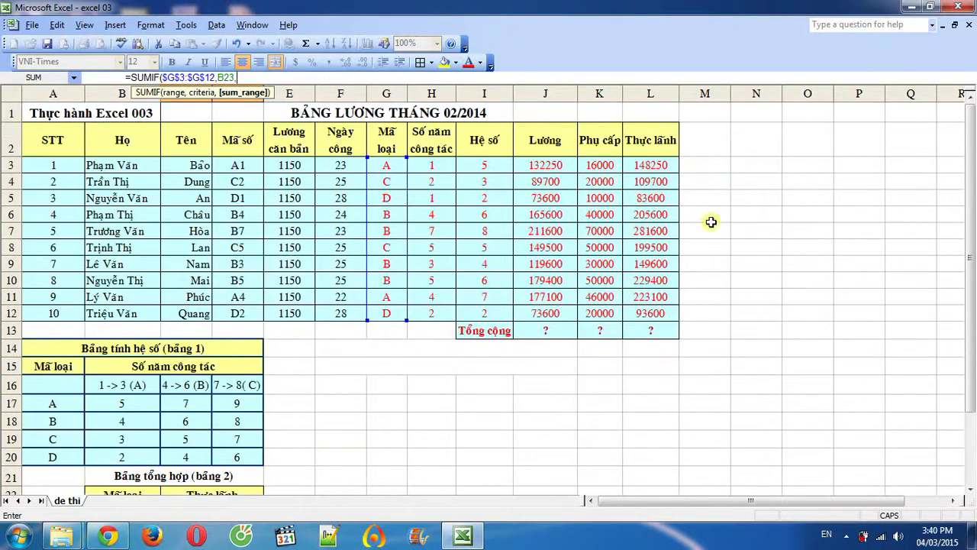
drag(660, 165, 661, 313)
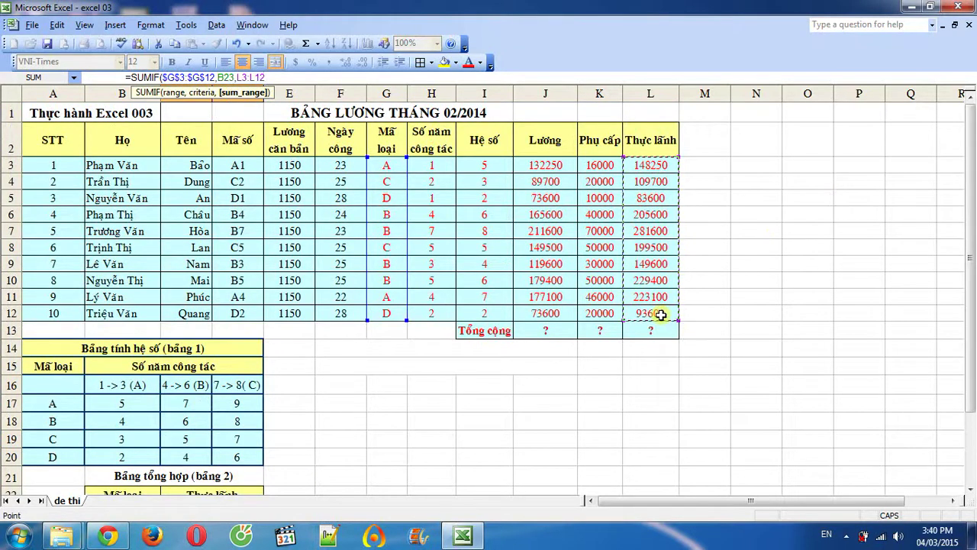
key(F4)
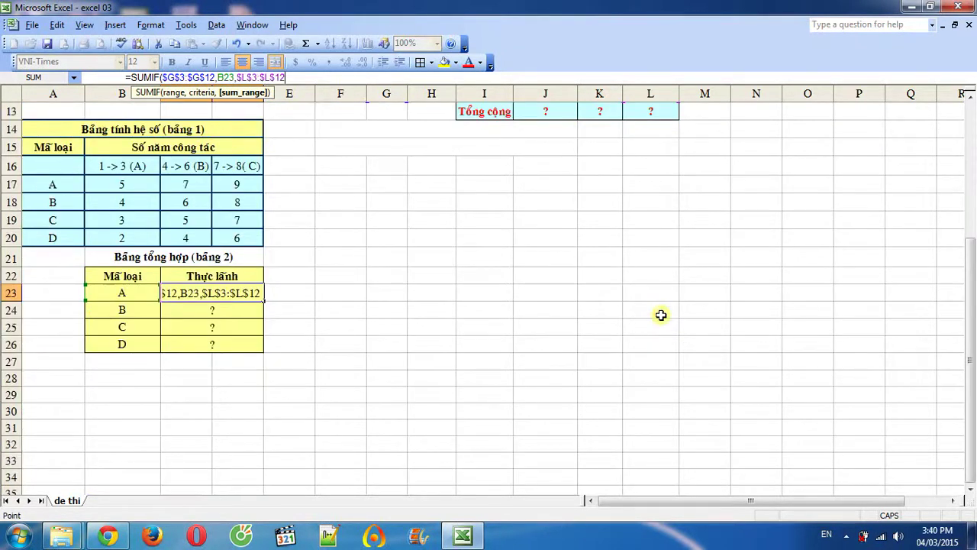
text())
key(Return)
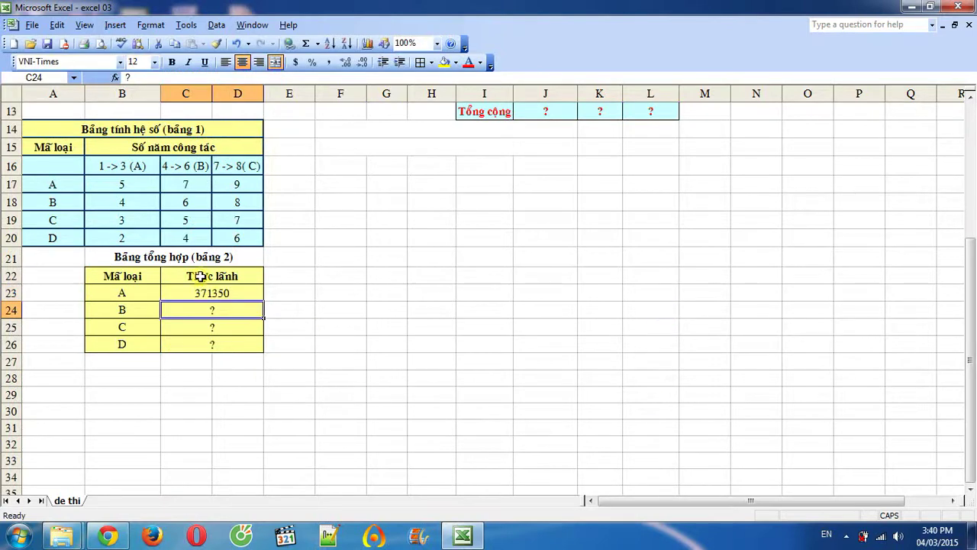
Step: Fill the SUMIF down to C26 (371350, 866200, 309200, 177200) and select B23:D26
click(203, 294)
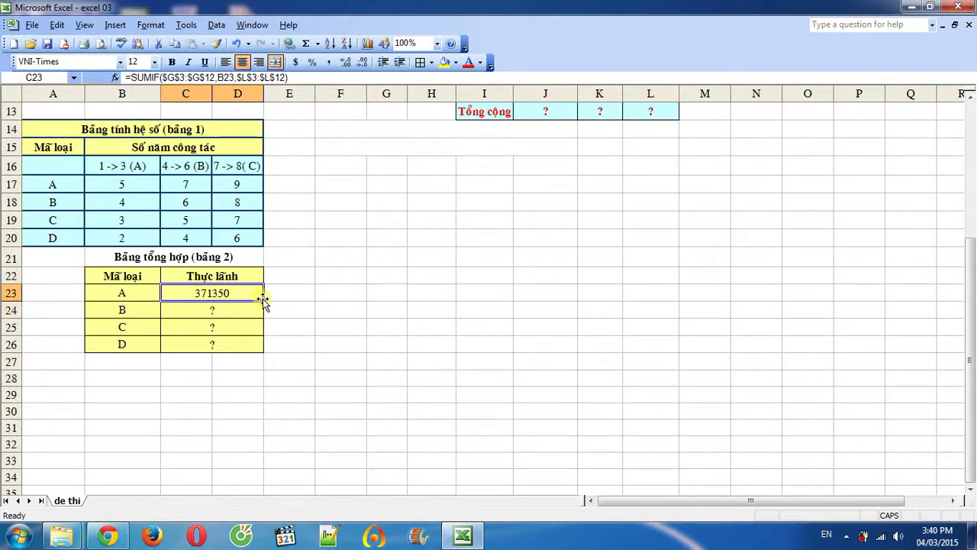
drag(262, 300, 257, 345)
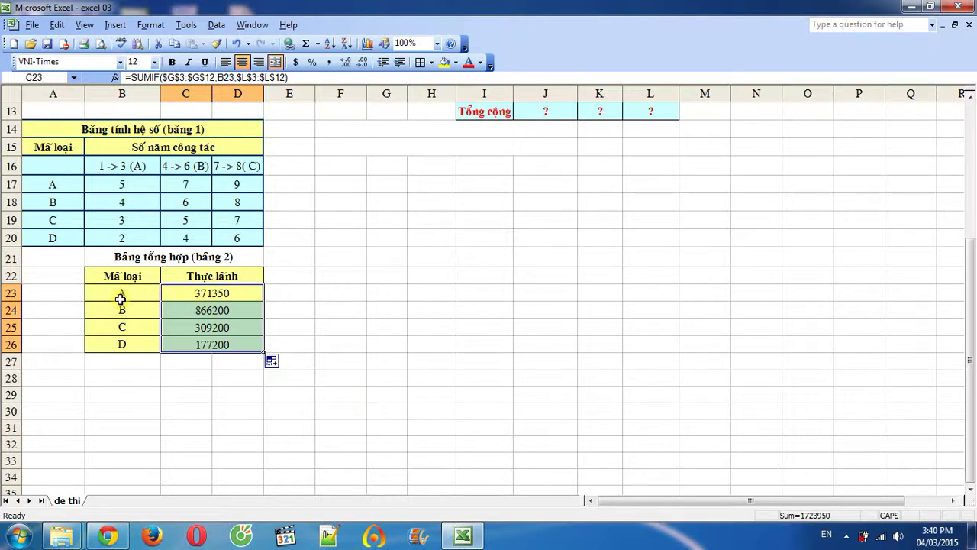
drag(122, 297, 218, 344)
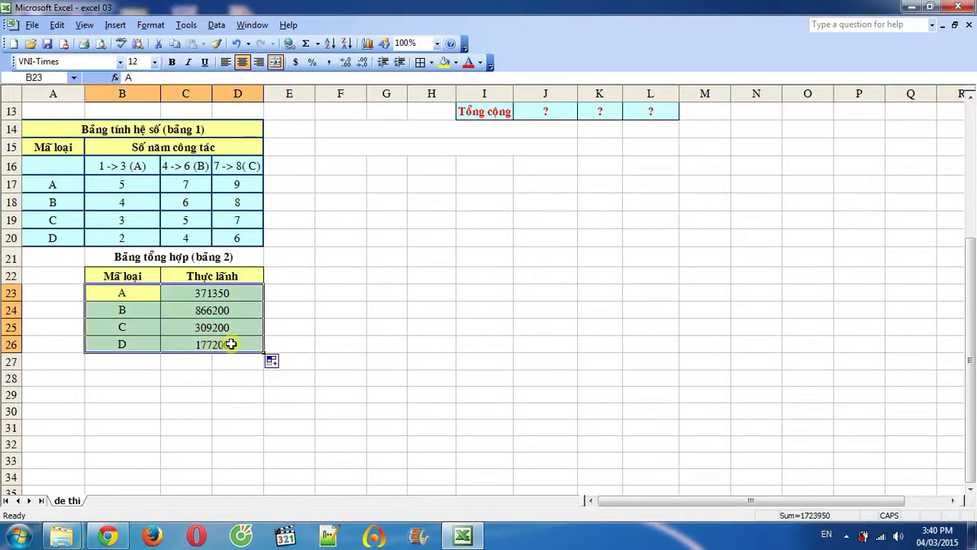
Step: Start a Clustered Column chart in Chart Wizard and accept the B23:D26 data range
click(367, 44)
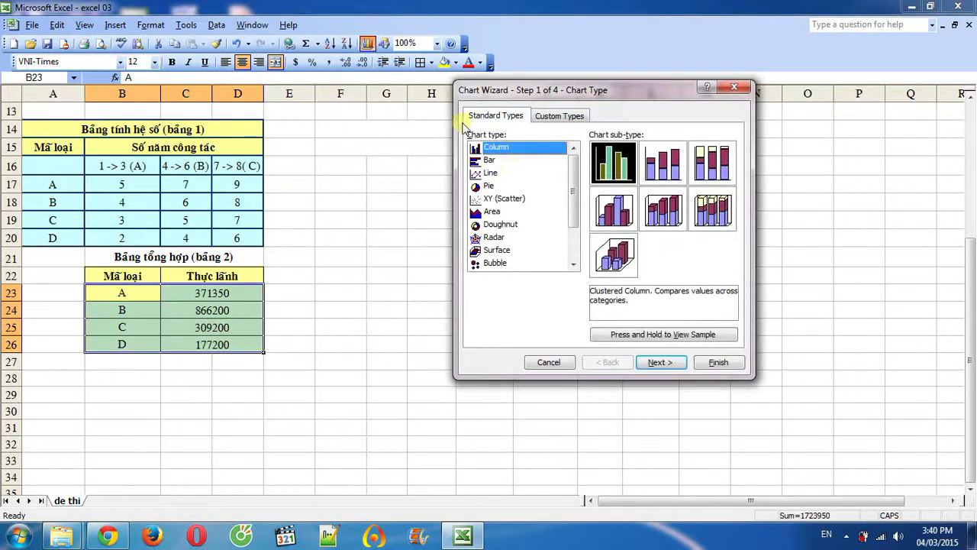
click(661, 364)
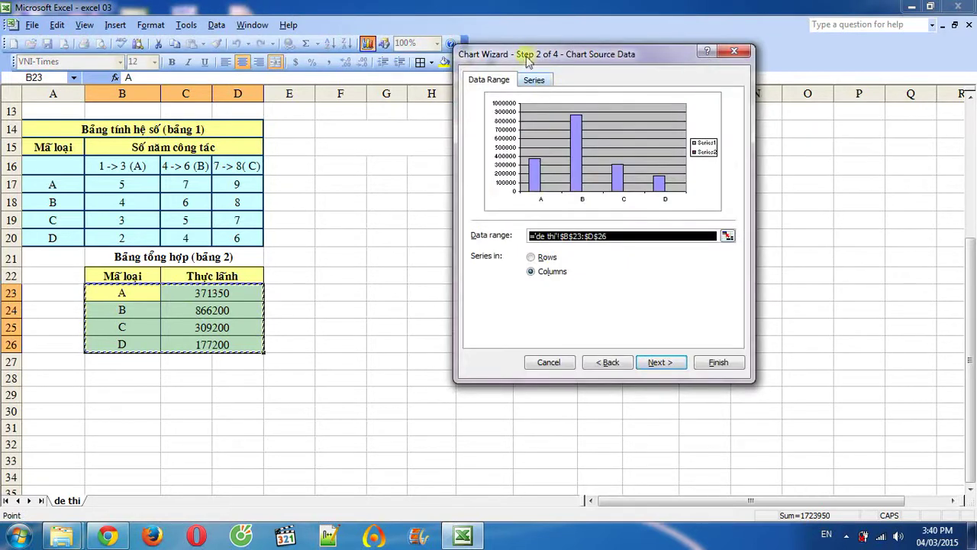
click(661, 364)
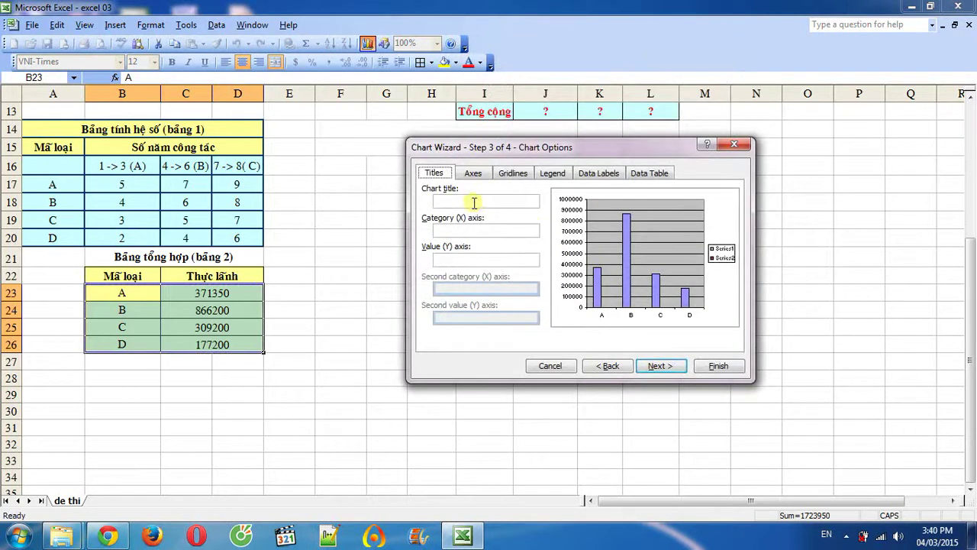
Step: Enter a chart title comparing Thực lãnh, ending 'THỰC LÃNH GIỮA CÁC MÃ LOẠI', and continue
click(476, 201)
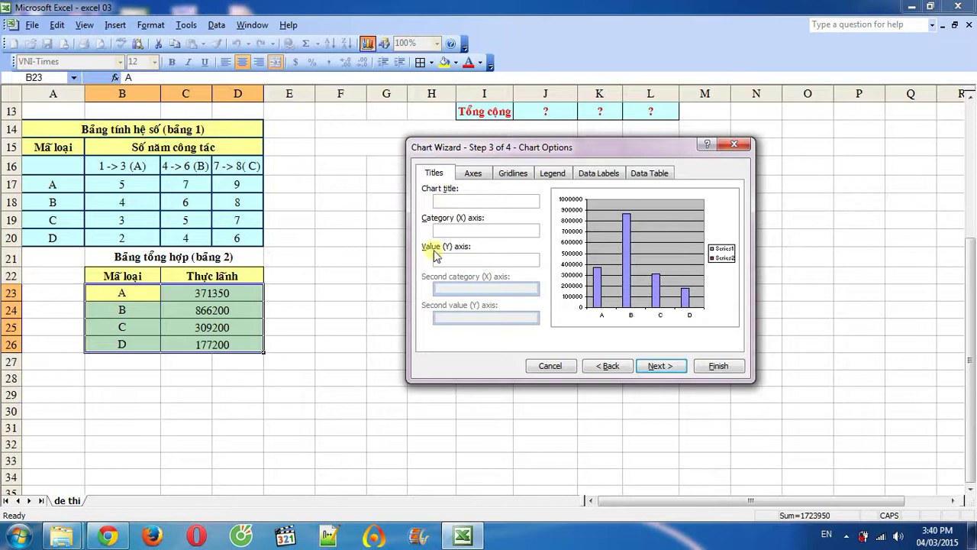
text(BIỂ)
text(U ĐỒ)
text(BIỂU)
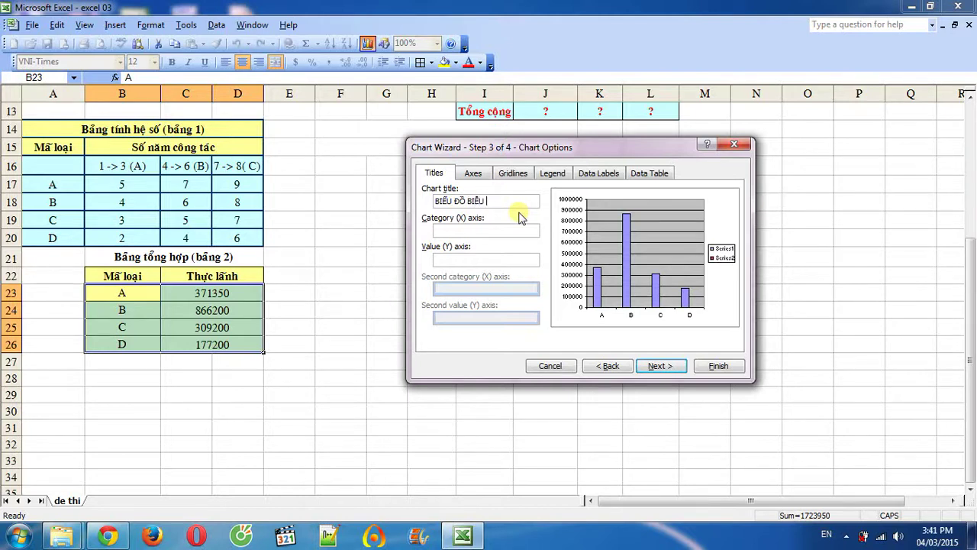
text( DIỄN )
text(SƯ)
text( TƯƠ)
text(NG QUAN )
text(GIƯA)
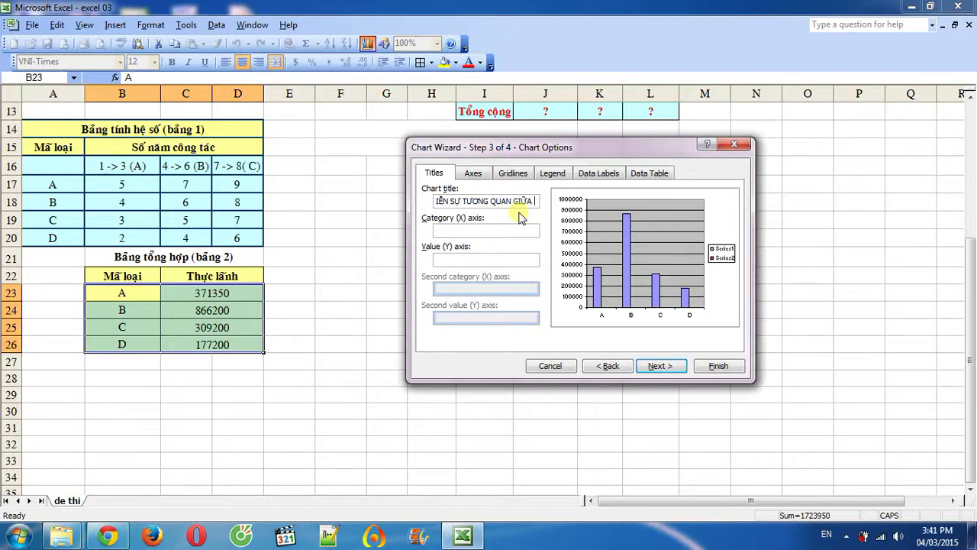
key(BackSpace)
text(LAN)
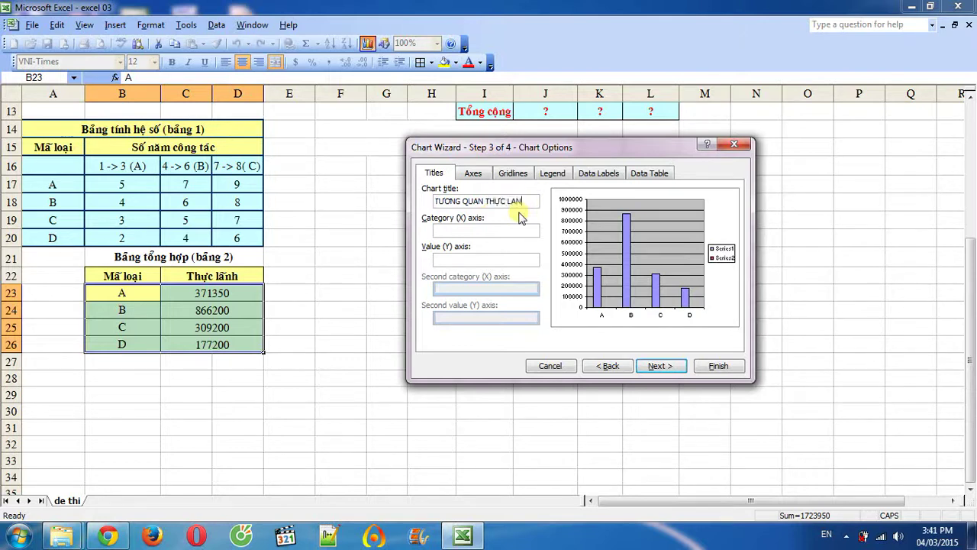
text(X)
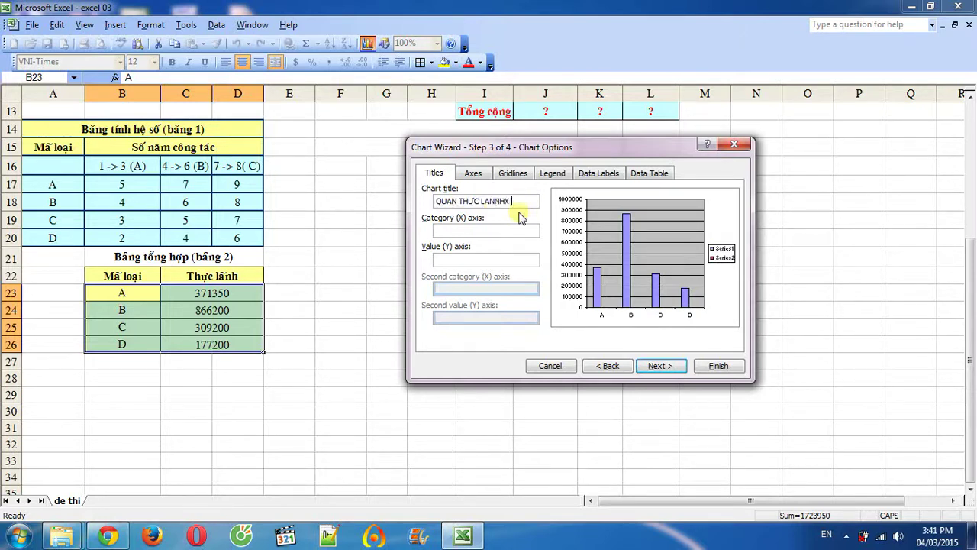
key(BackSpace)
key(BackSpace)
key(BackSpace)
text(ƯA)
text(CÁC MÃ L)
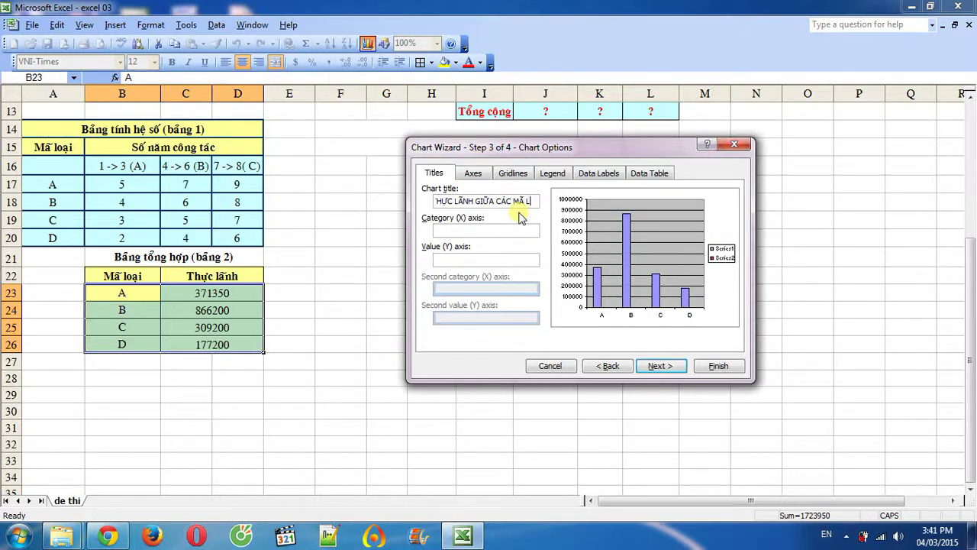
text(OA)
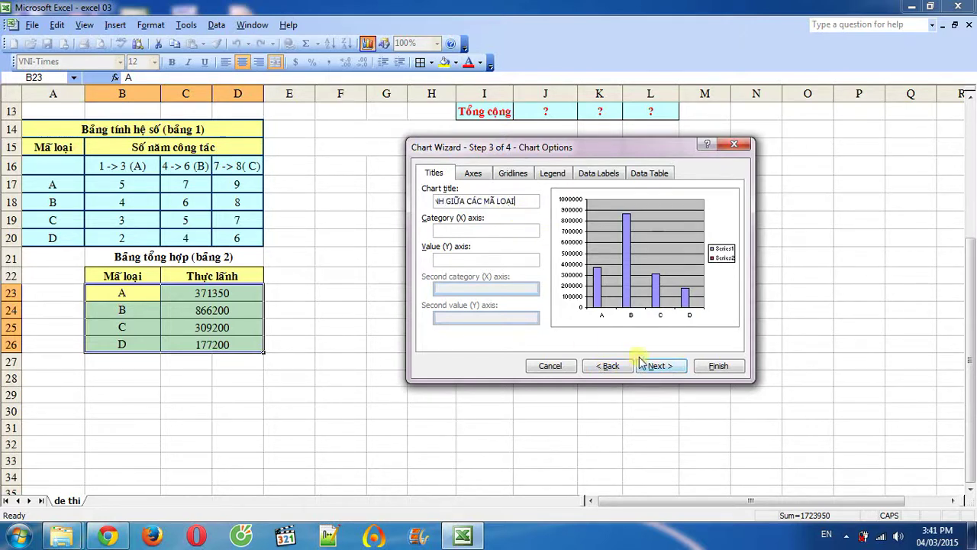
click(660, 365)
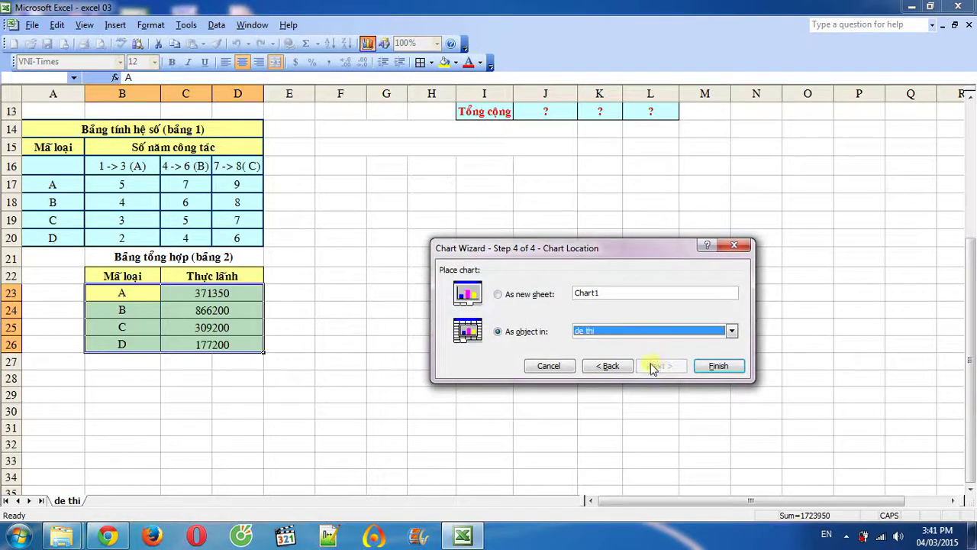
Step: Embed the chart in the de thi sheet and move it up beside the summary tables
click(726, 366)
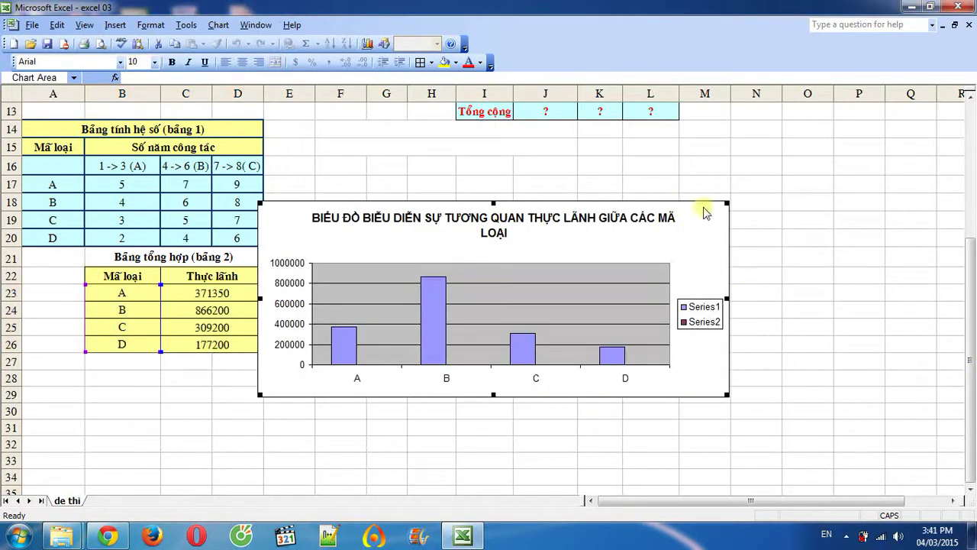
drag(702, 214, 748, 140)
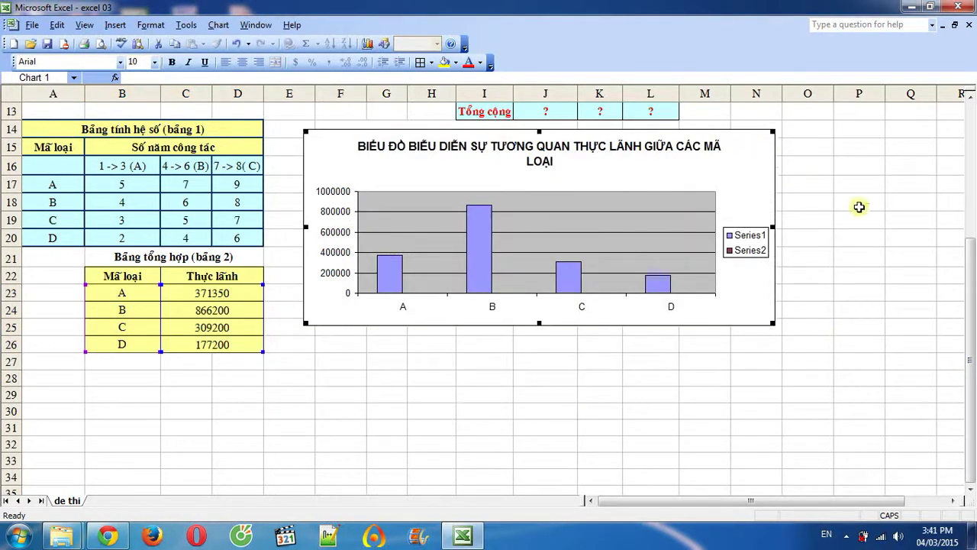
click(891, 253)
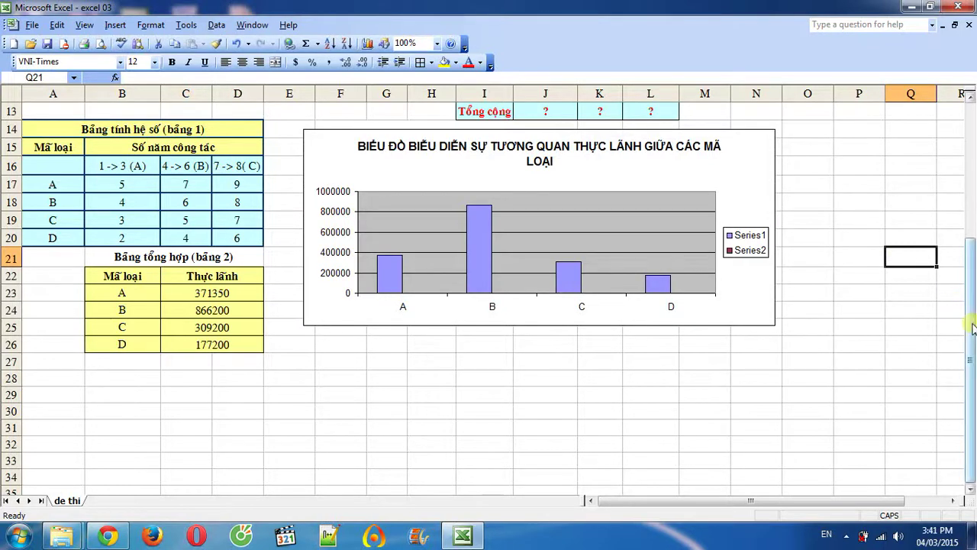
drag(971, 310, 972, 176)
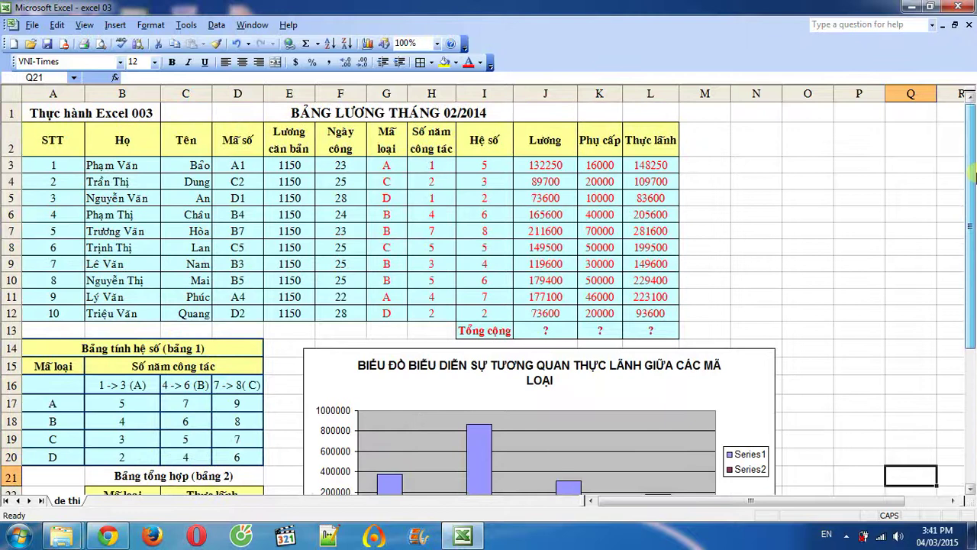
scroll(972, 175, down, 1)
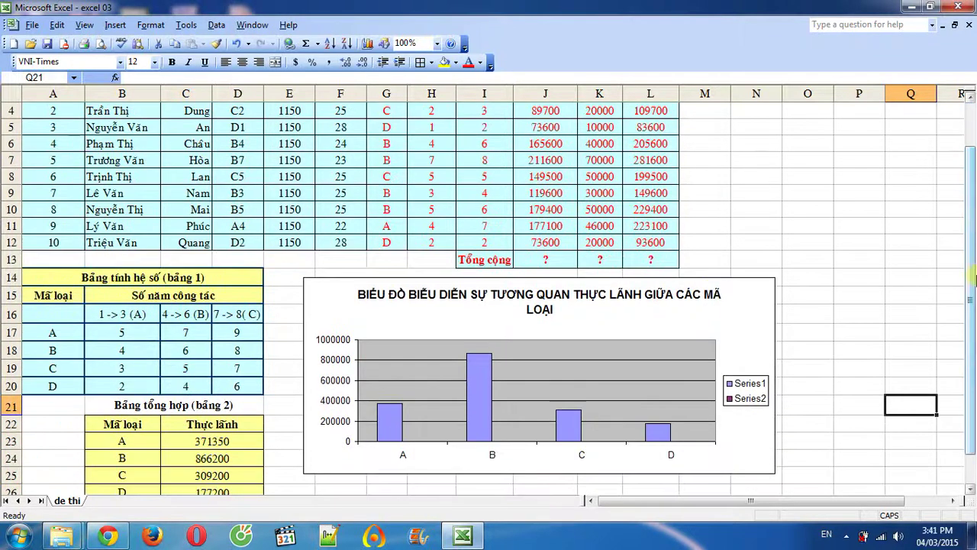
click(845, 536)
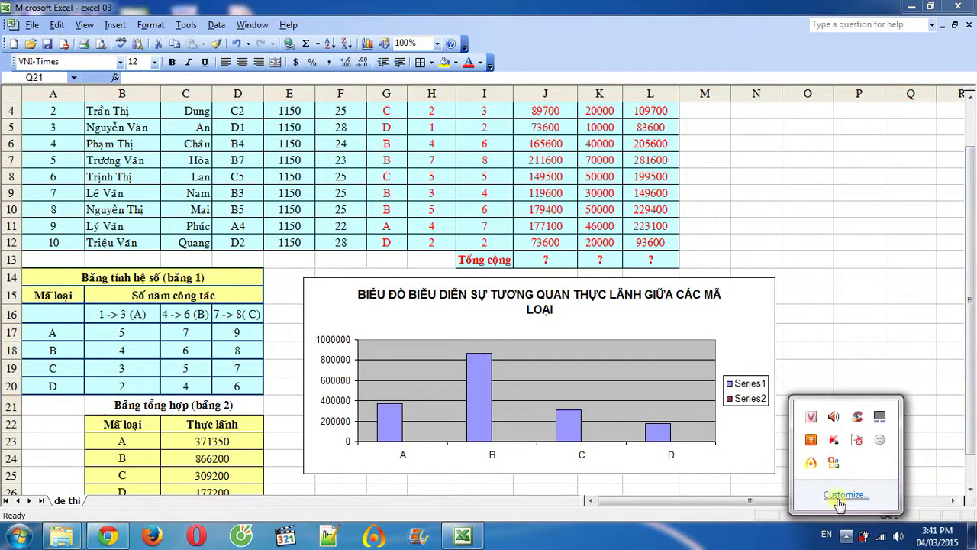
click(812, 464)
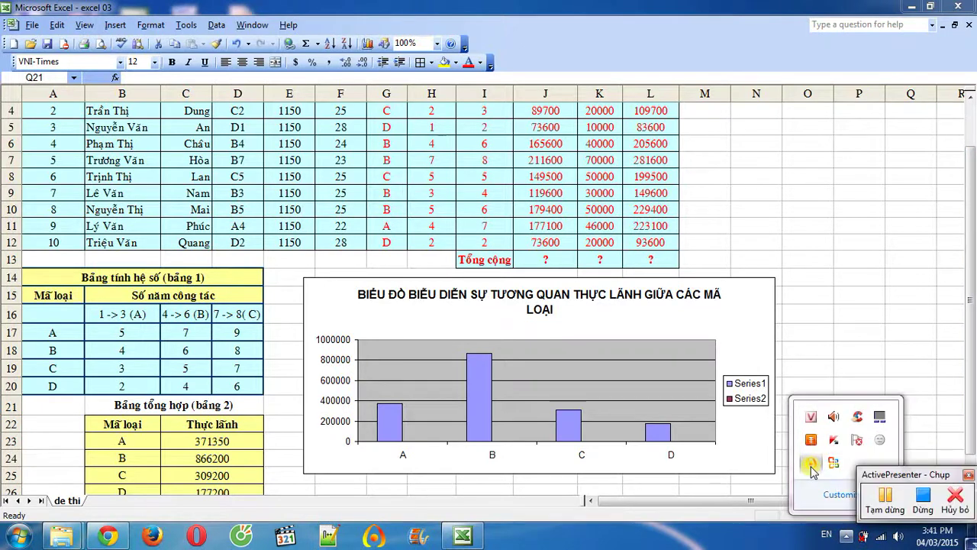